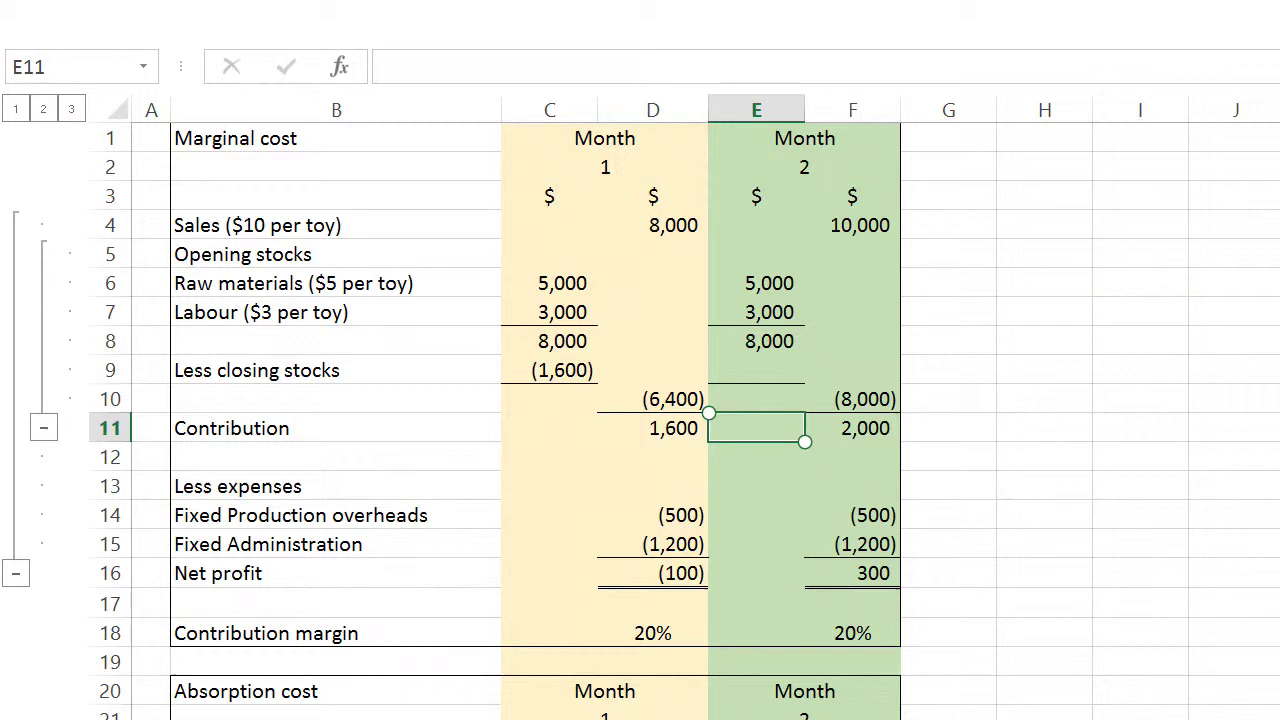
drag(756, 428, 852, 457)
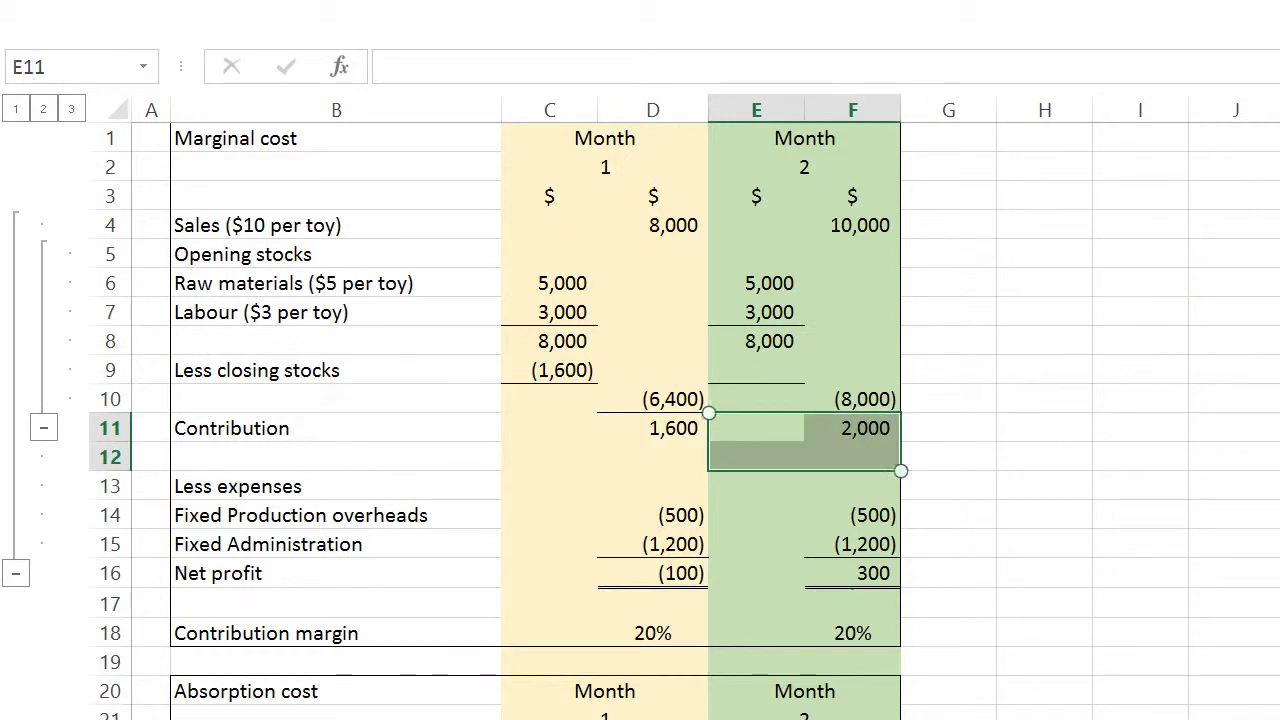
click(1044, 602)
scroll(684, 407, up, 1)
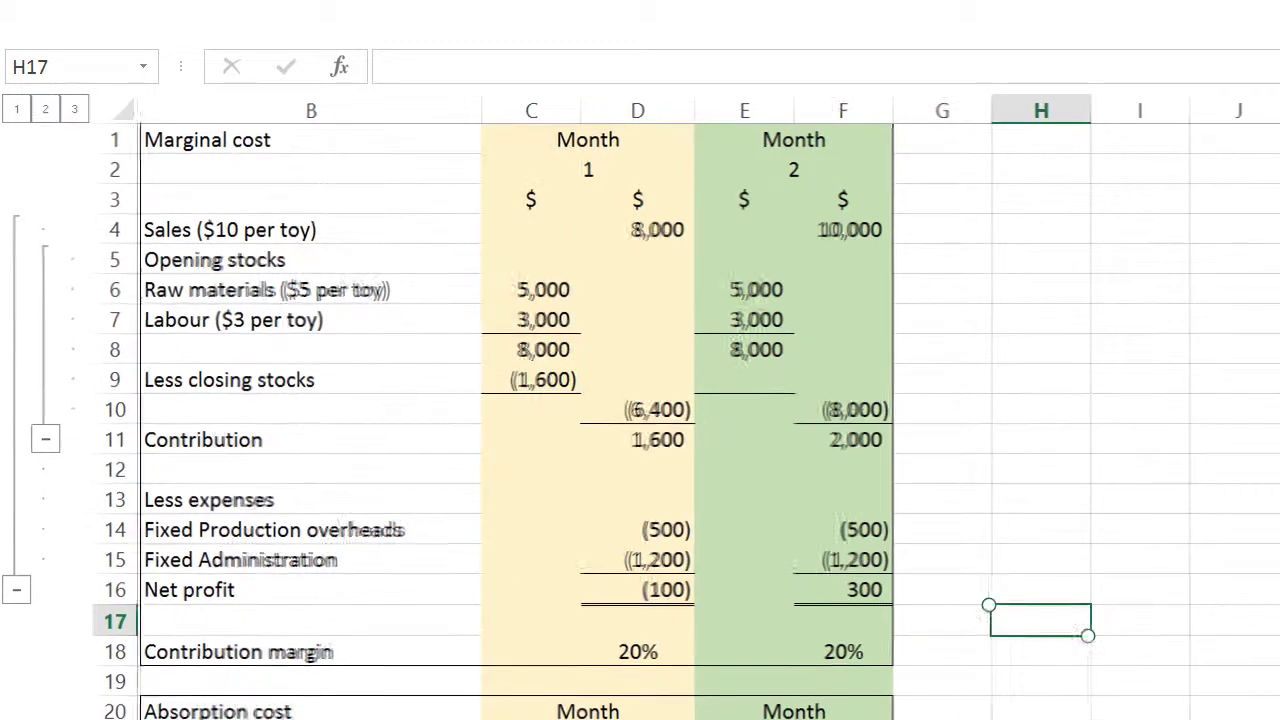
- Set the Month 1 sales in the marginal cost statement (cell D4) to 10000
click(634, 229)
text(10000)
key(Return)
- Clear the Month 1 closing stocks value in cell C9 of the marginal cost statement
key(Down)
key(Left)
key(Down)
key(Down)
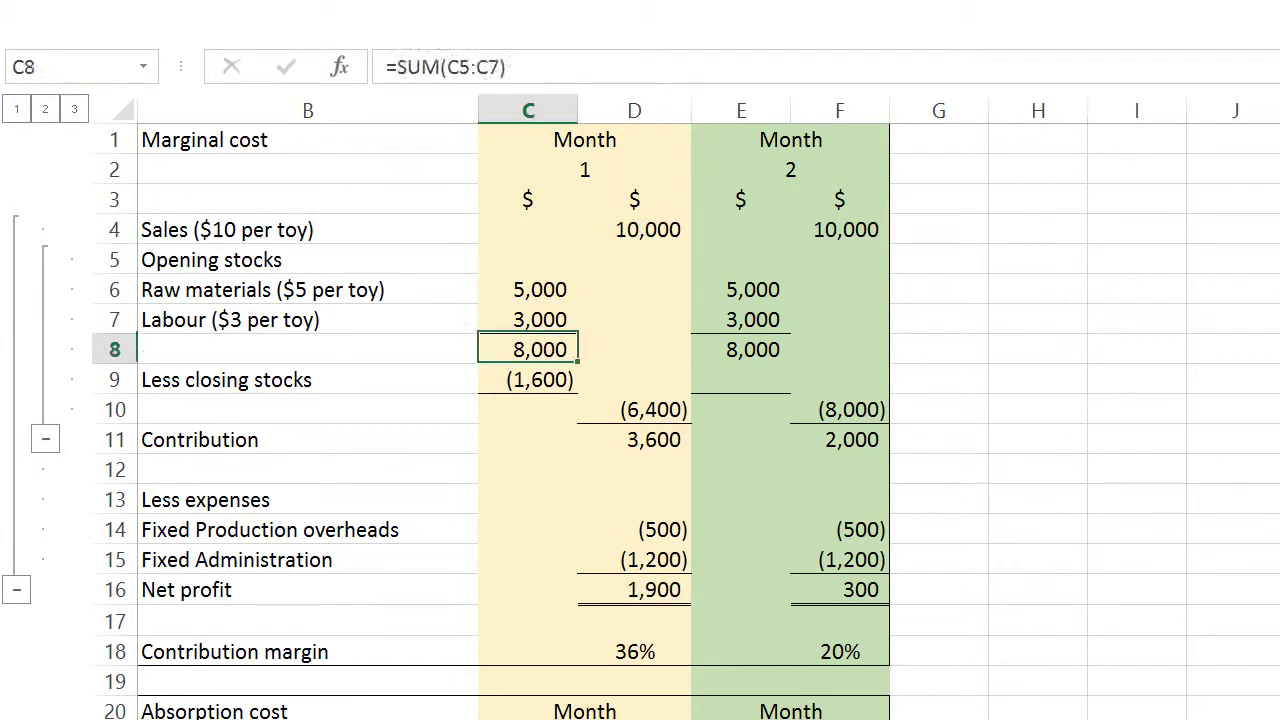
key(Down)
key(Delete)
key(Up)
key(Down)
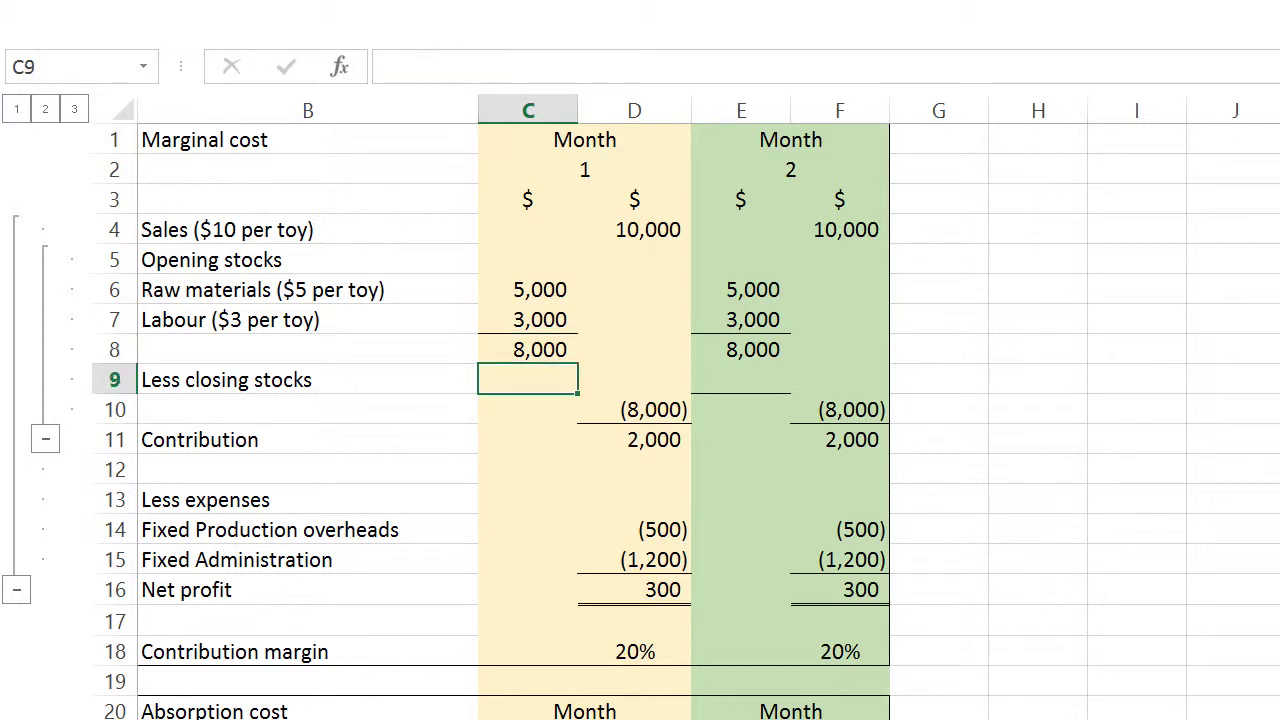
key(Right)
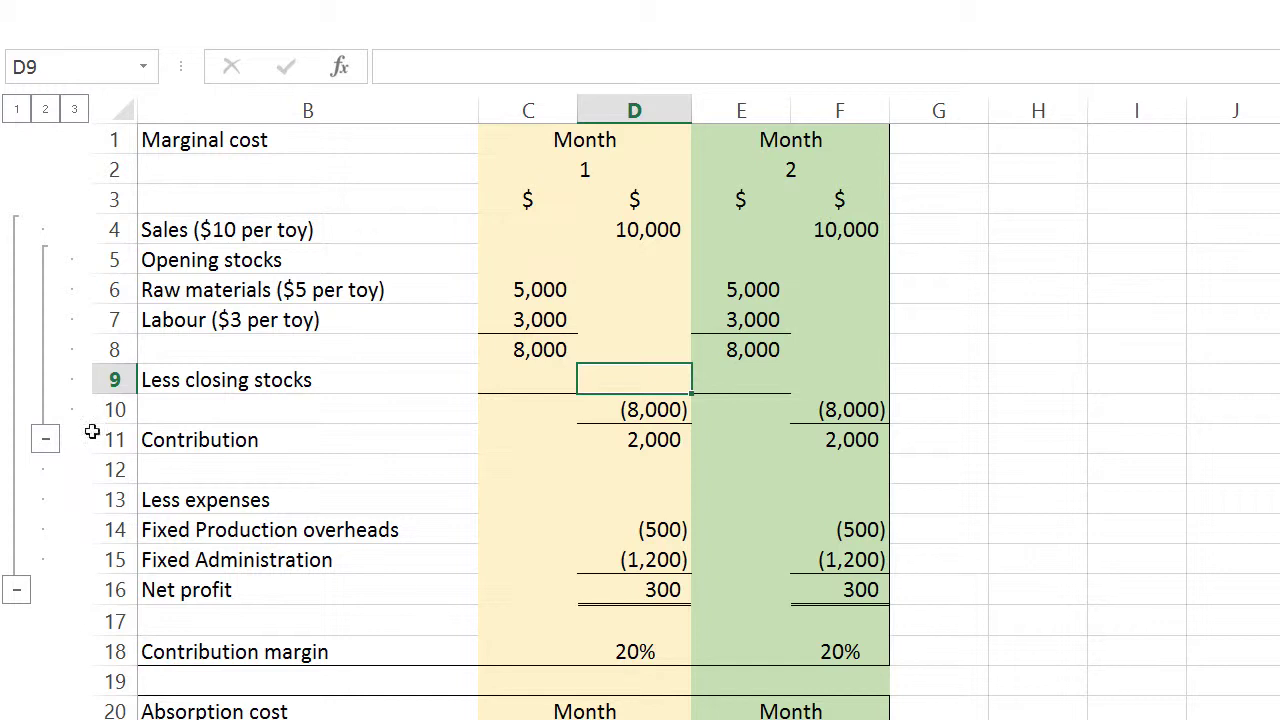
- Insert four blank rows at row 19, between the marginal cost and absorption cost statements
click(124, 681)
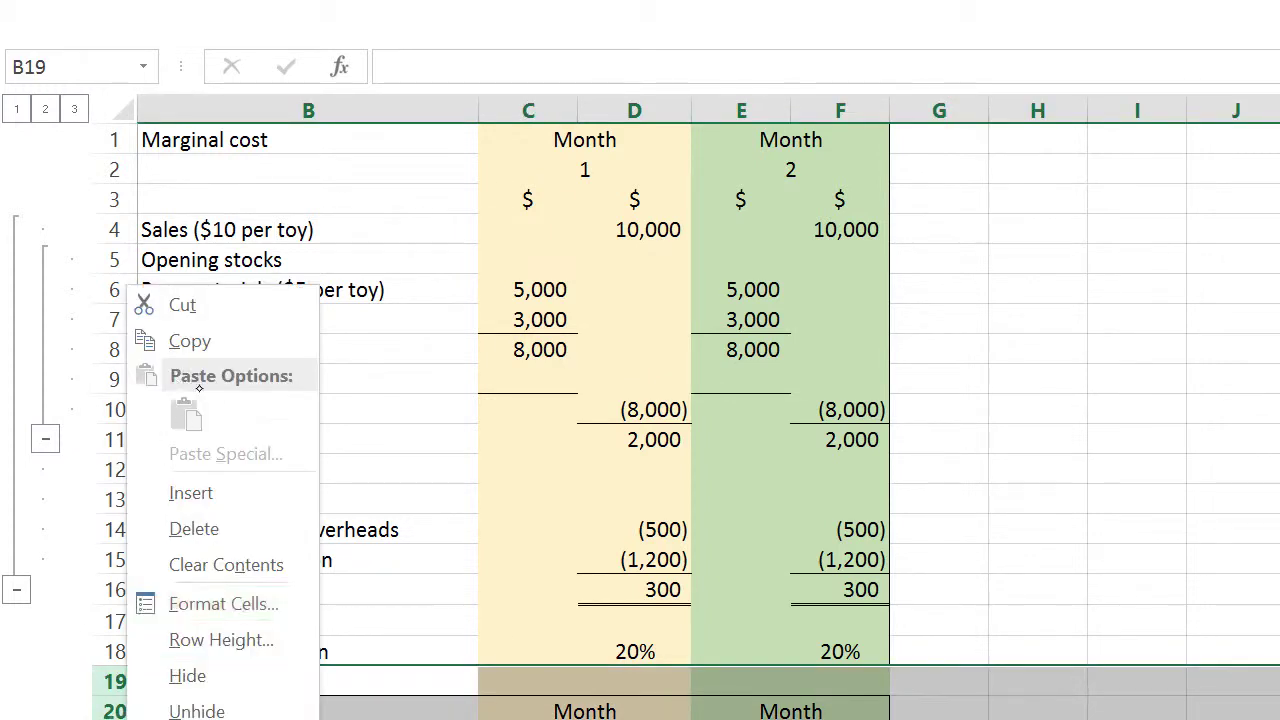
click(256, 496)
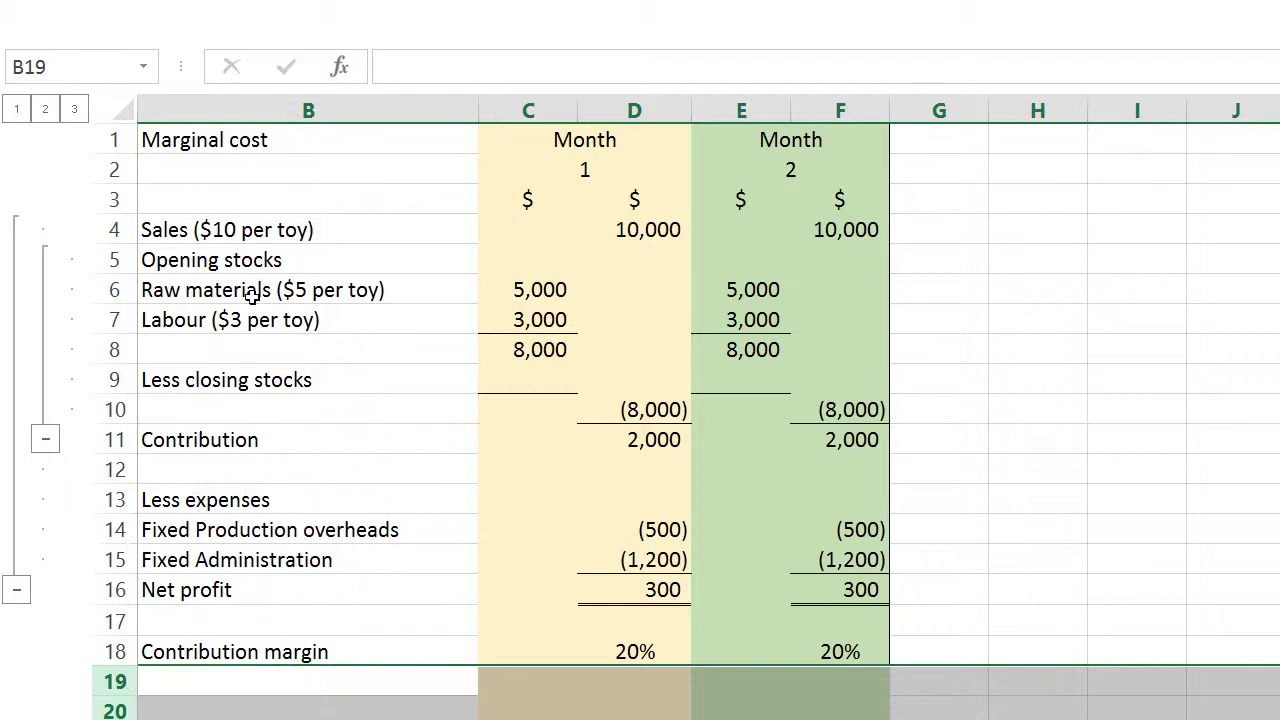
click(741, 439)
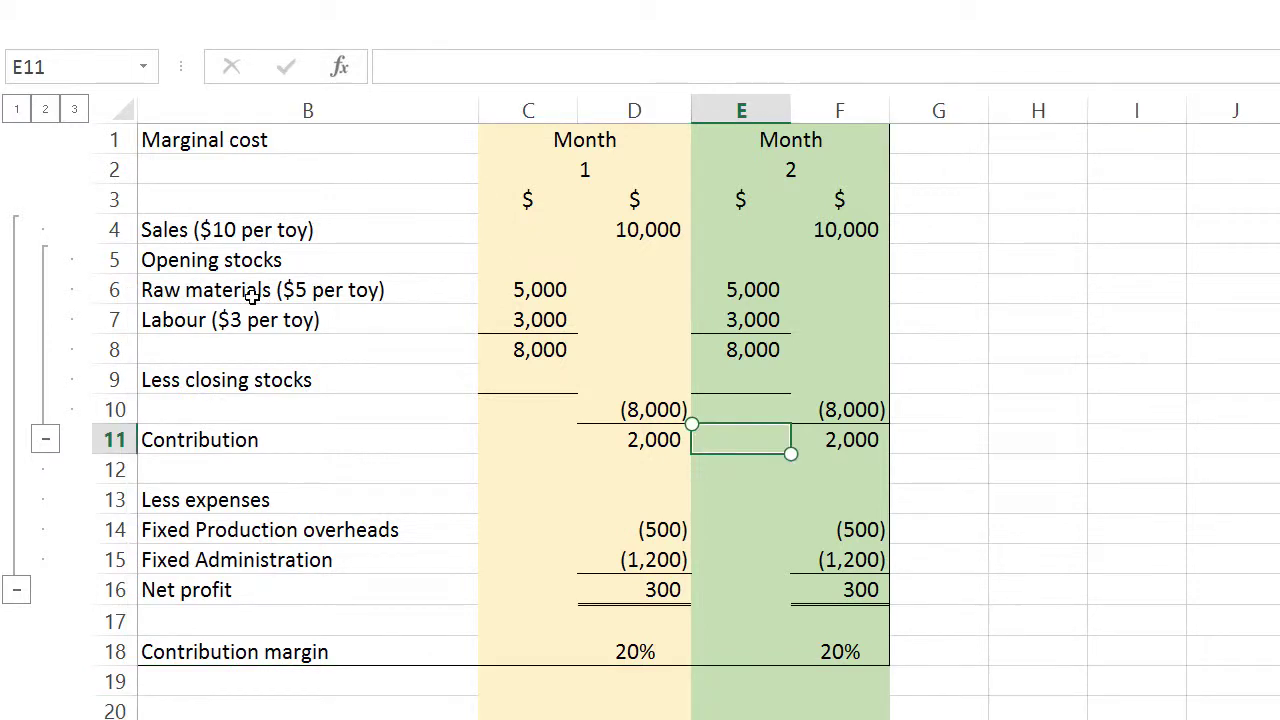
click(1137, 439)
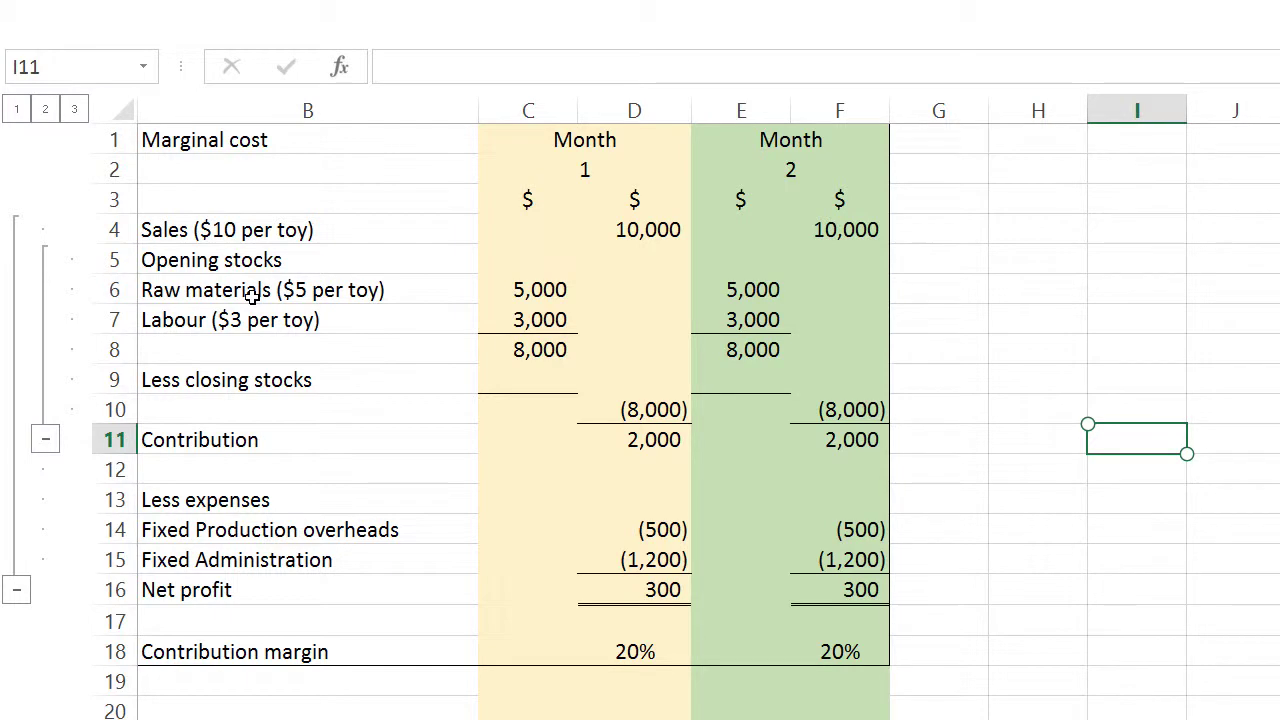
- Examine the Month 1 sales, raw materials, labour and production cost total in the marginal cost statement
key(Left)
key(Left)
key(Left)
key(Left)
key(Left)
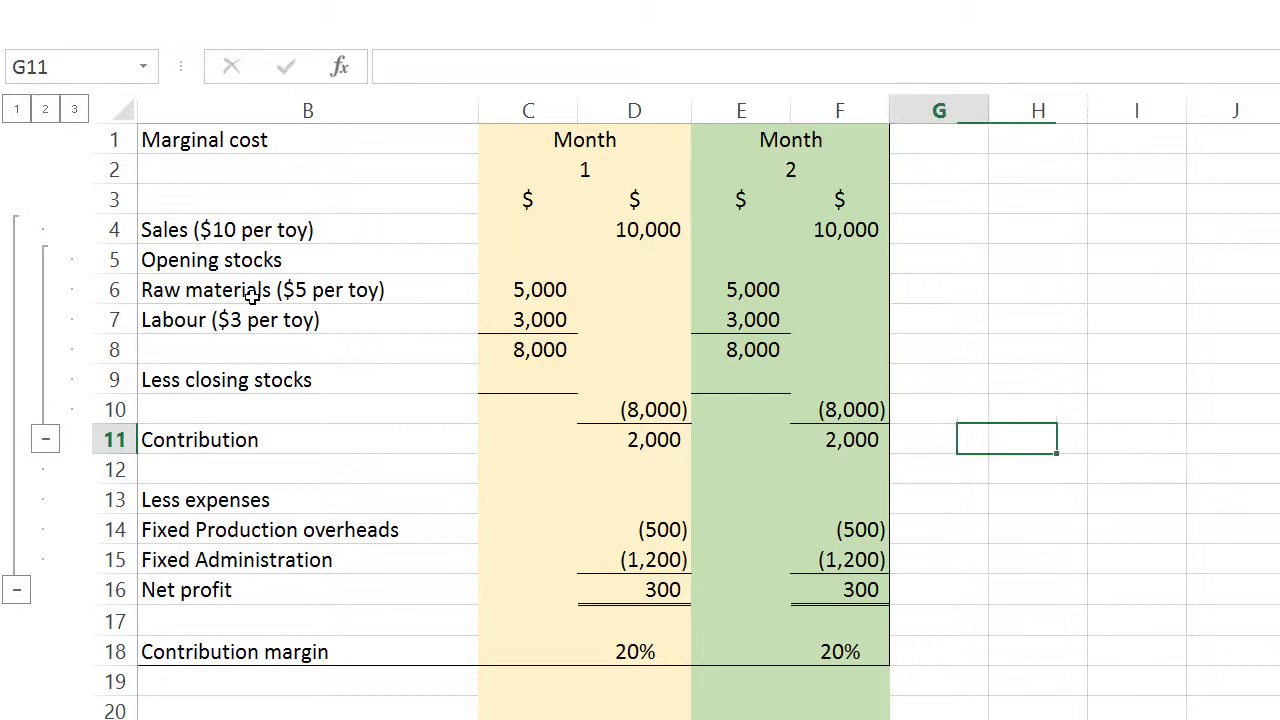
key(Up)
key(Up)
key(Up)
key(Up)
key(Up)
key(Up)
key(Up)
key(Up)
key(Down)
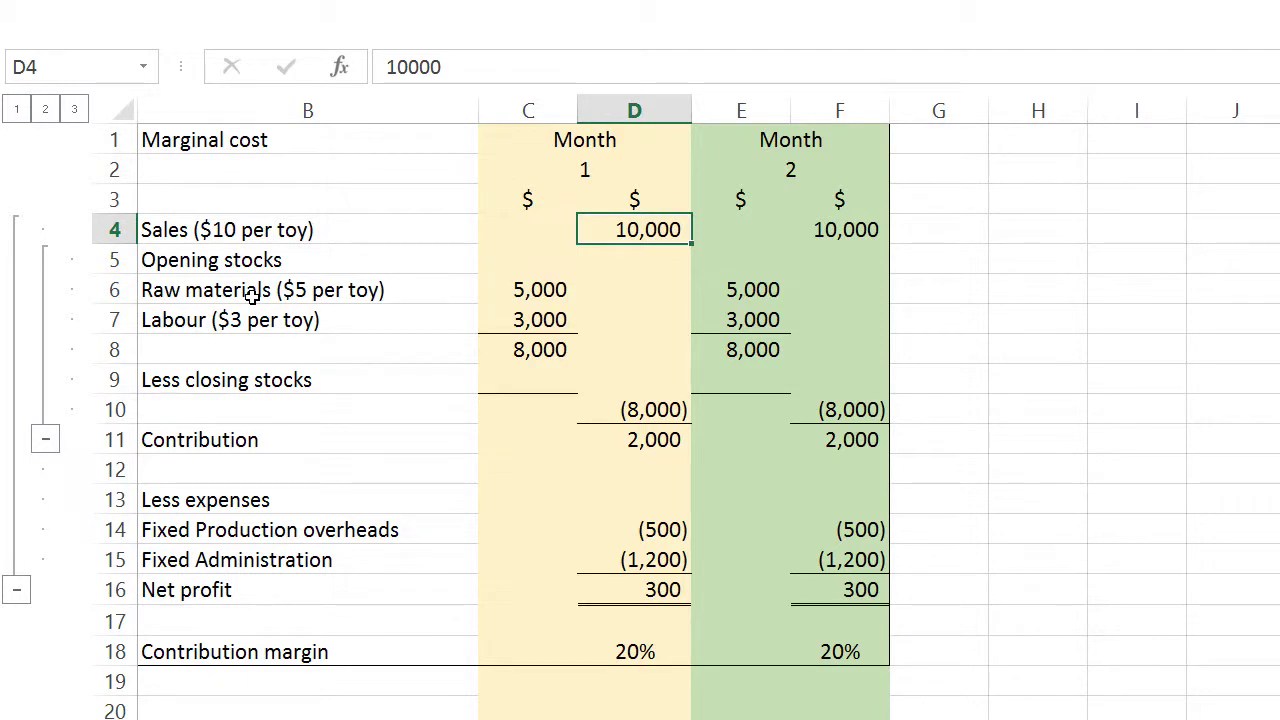
key(Left)
key(Left)
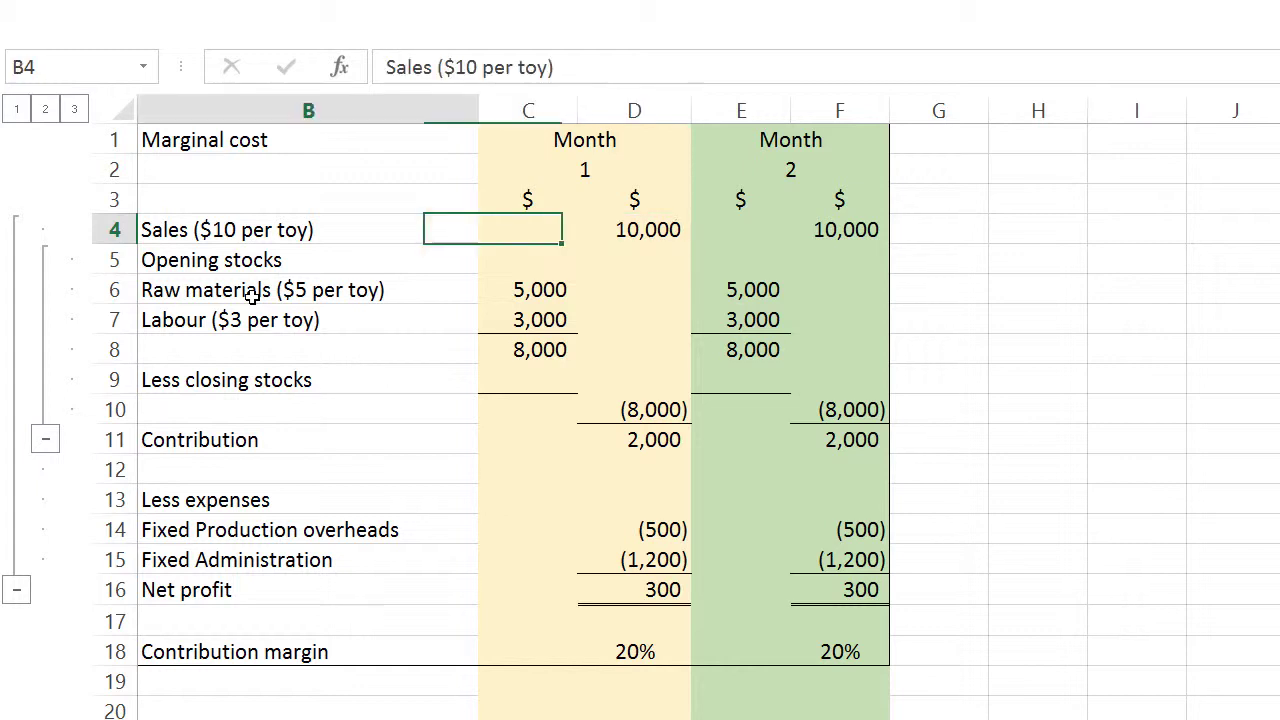
key(Down)
key(Right)
key(Down)
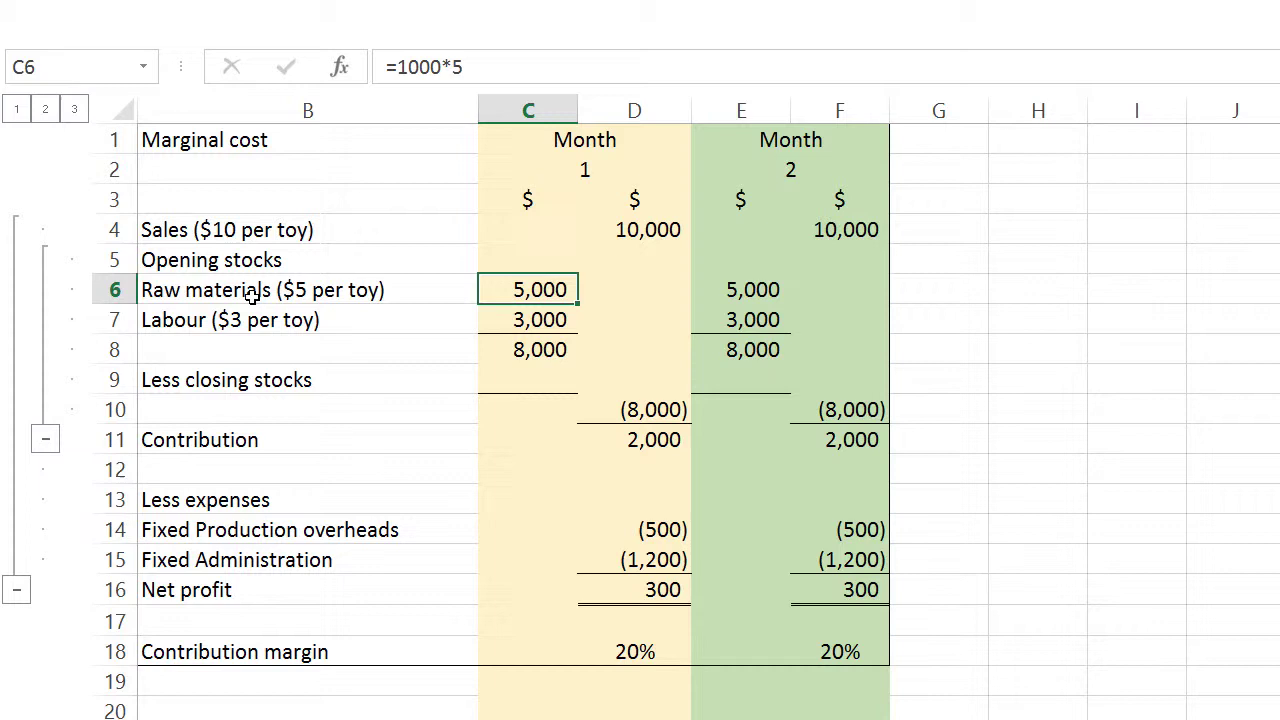
key(Down)
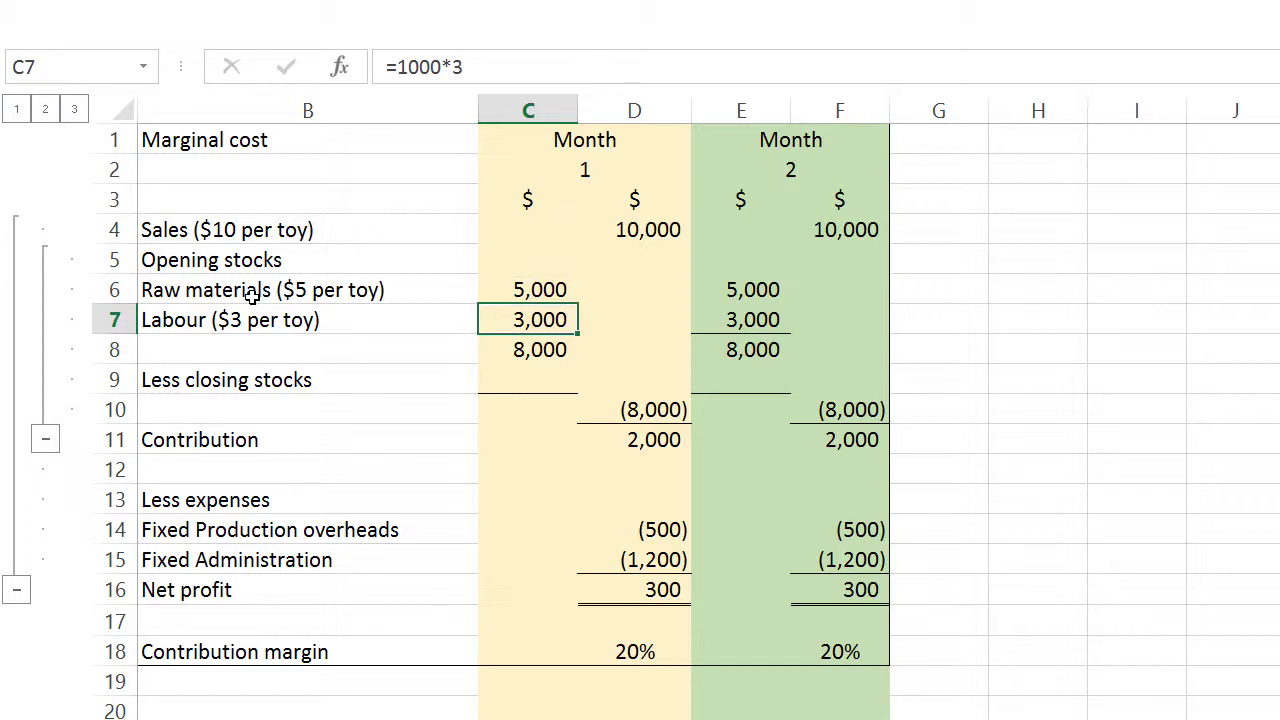
key(Down)
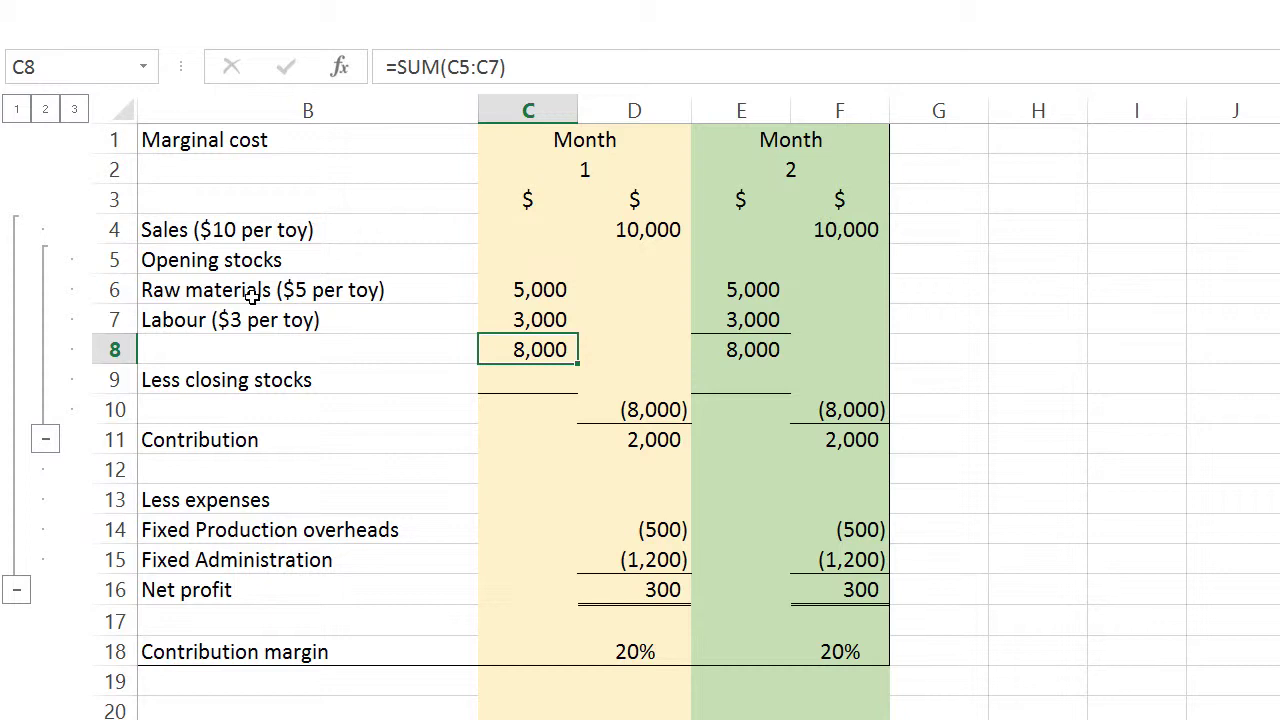
- Examine the Month 1 cost deduction, contribution, fixed expenses and net profit, plus both months' contribution margins, in the marginal cost statement
key(Right)
key(Down)
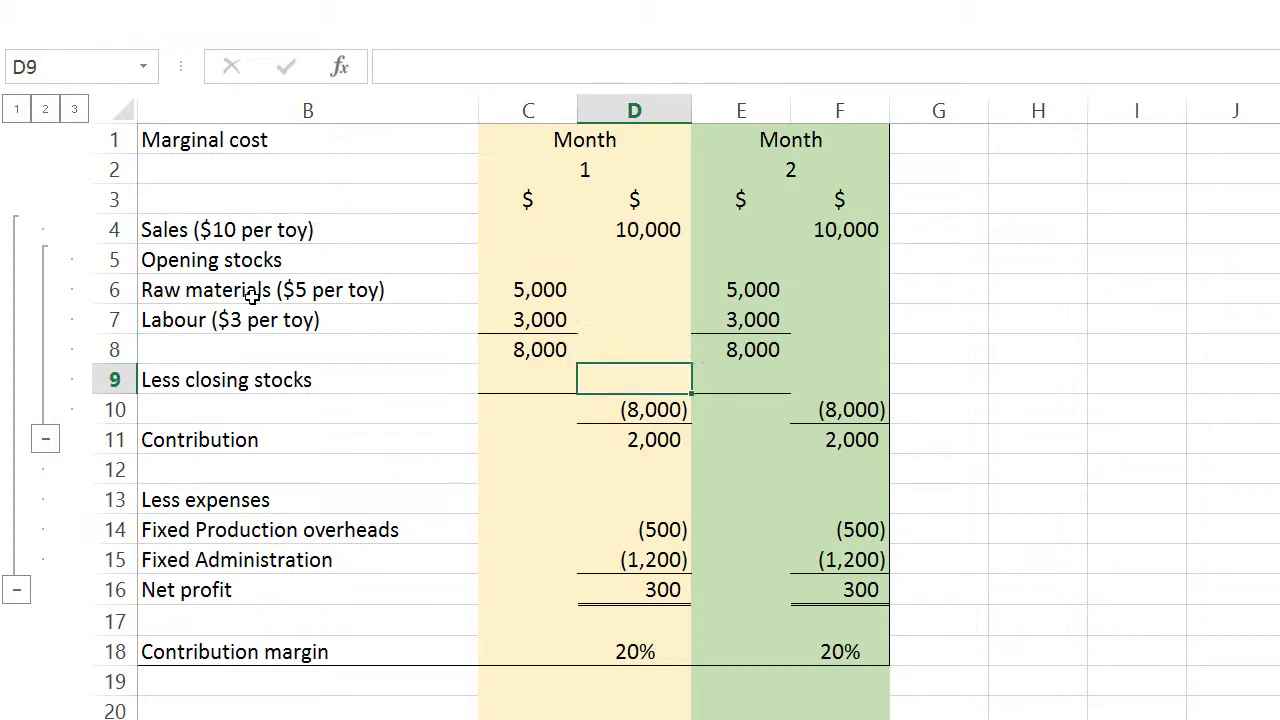
key(Down)
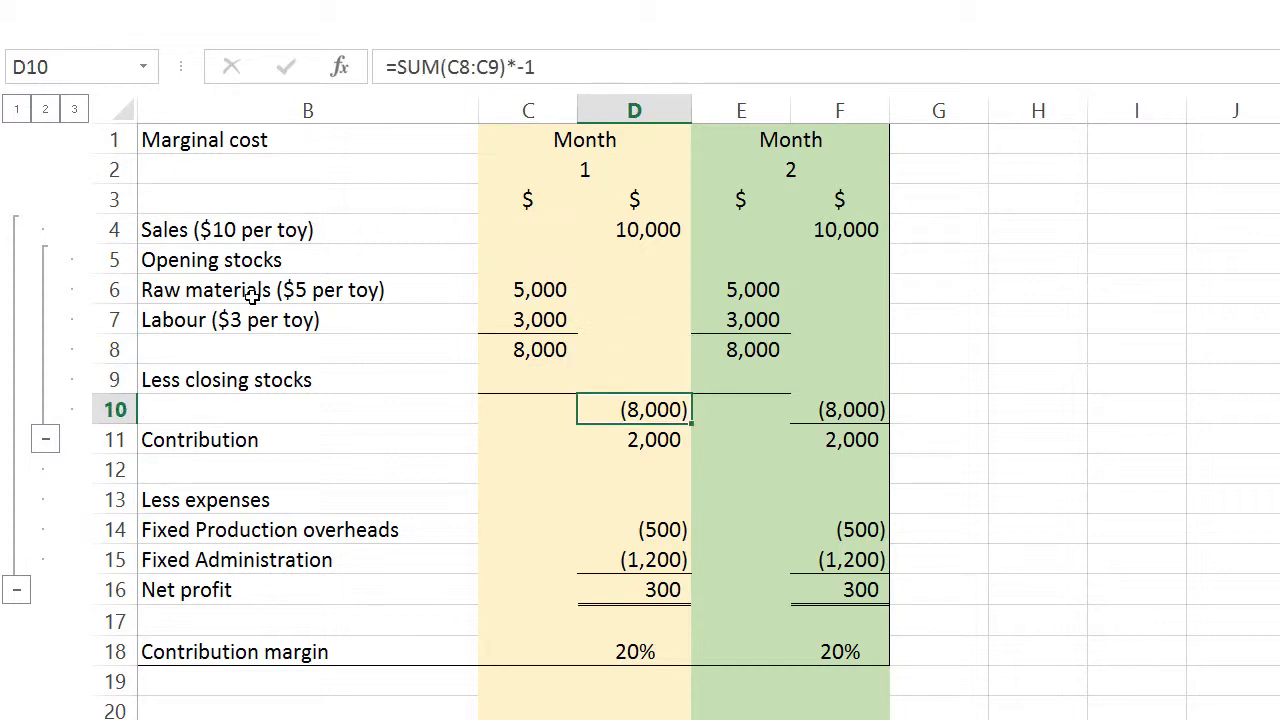
key(Down)
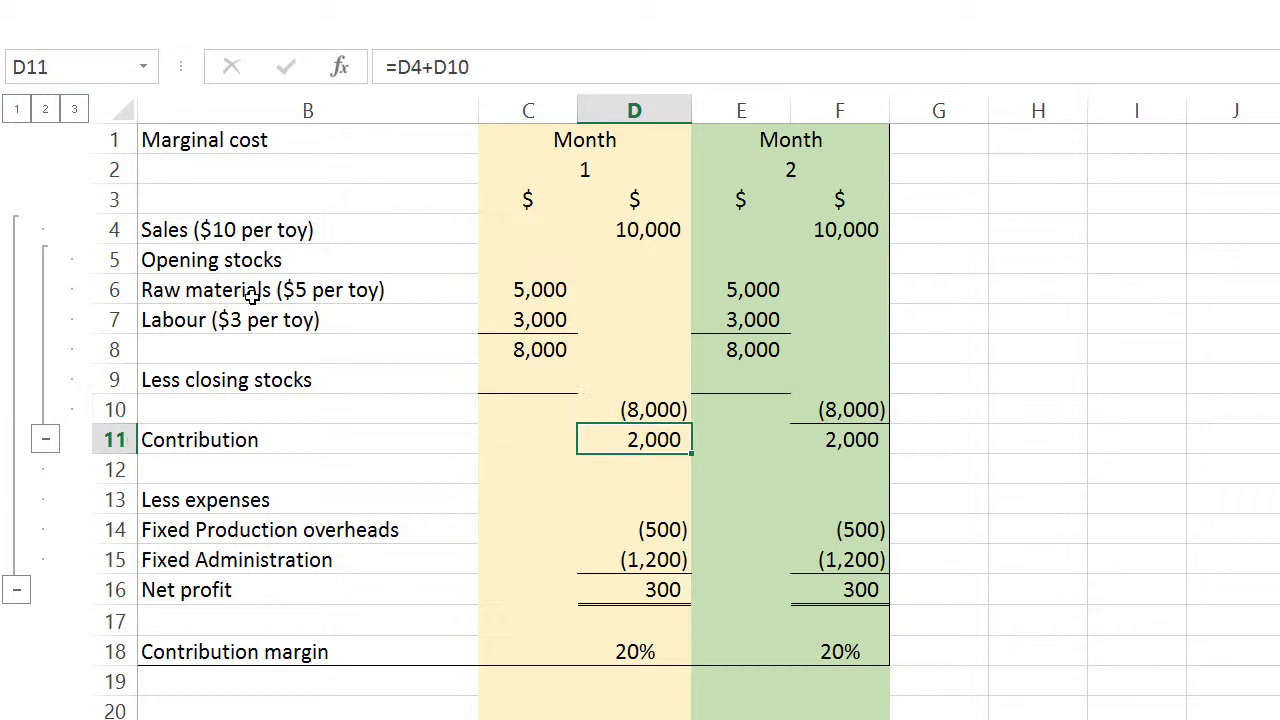
key(Down)
key(Down)
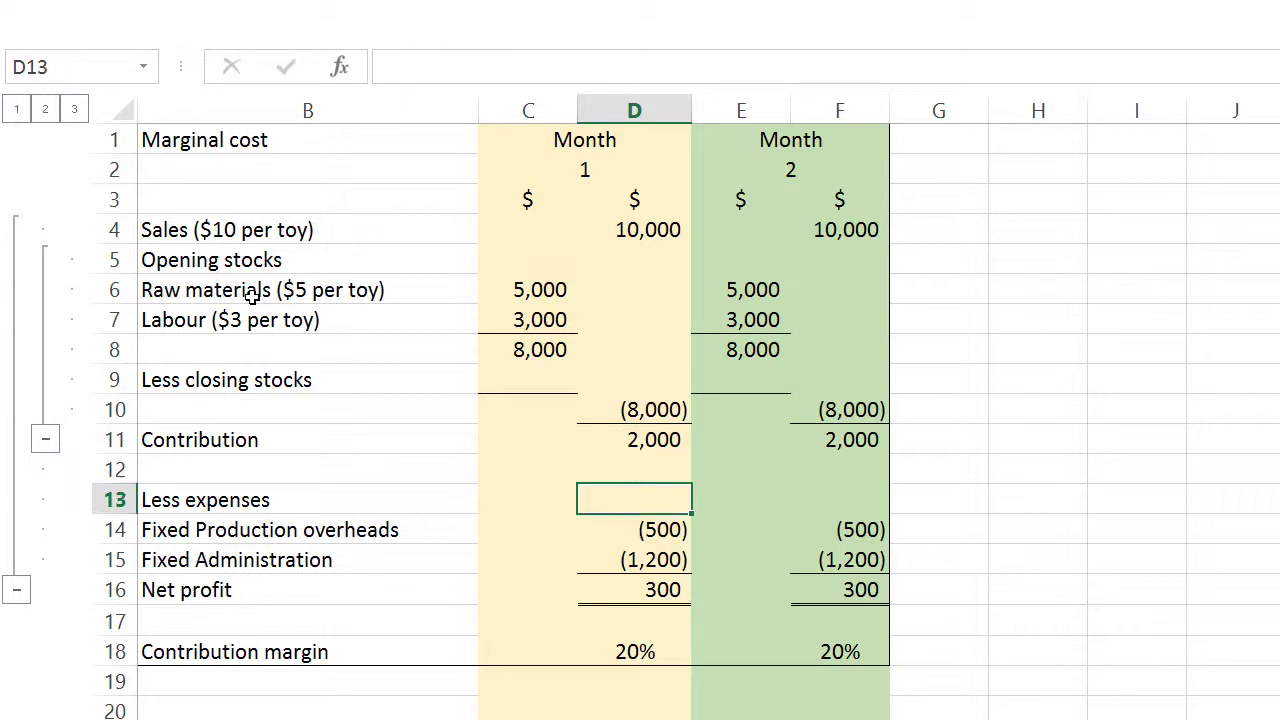
key(Down)
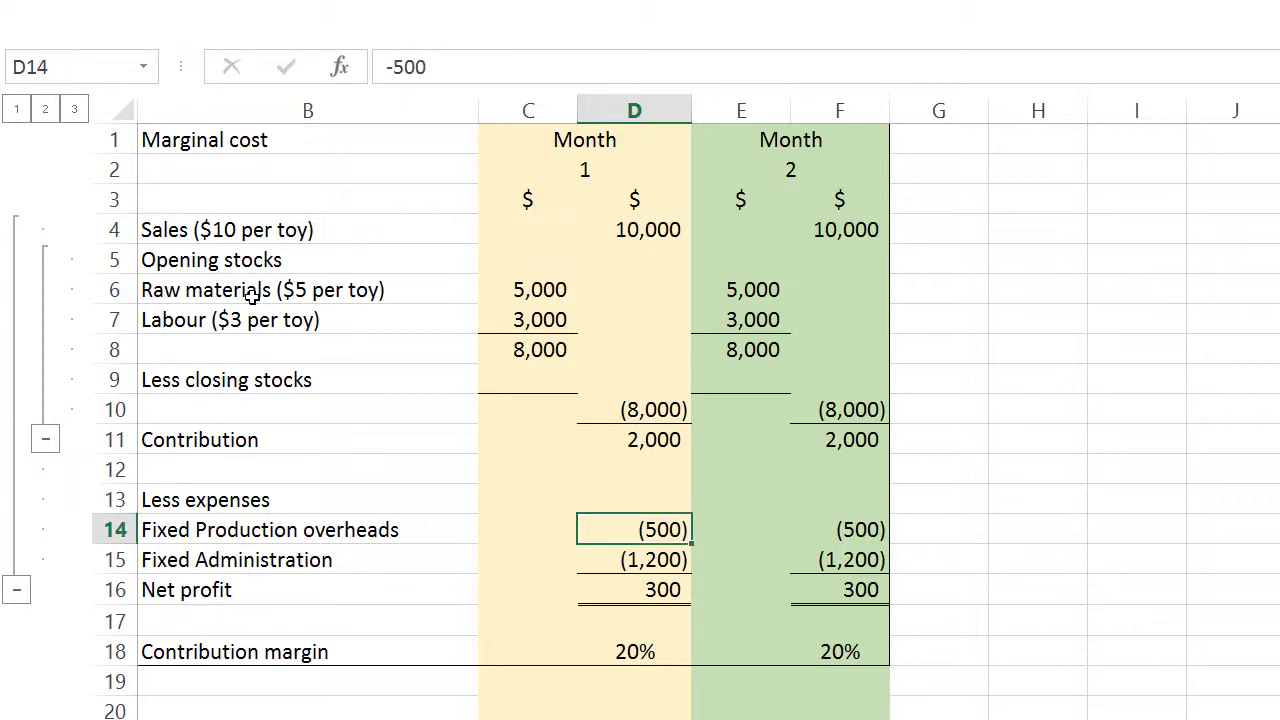
key(Down)
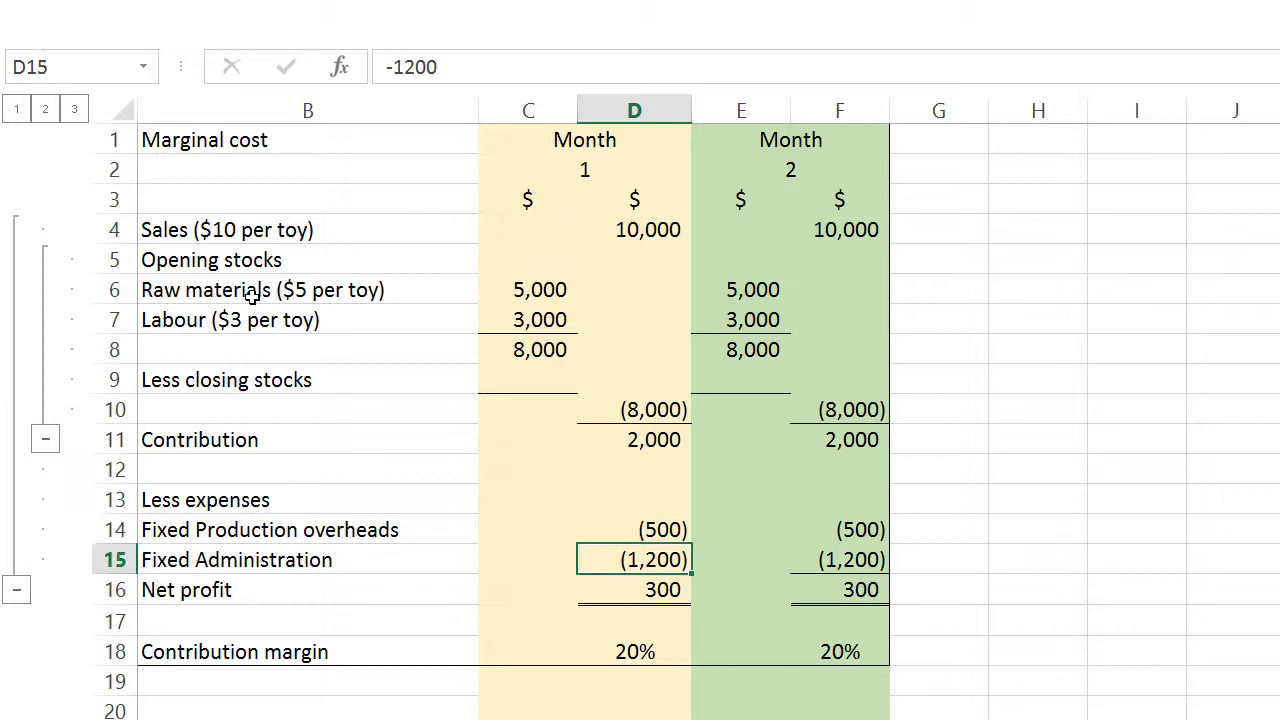
key(Down)
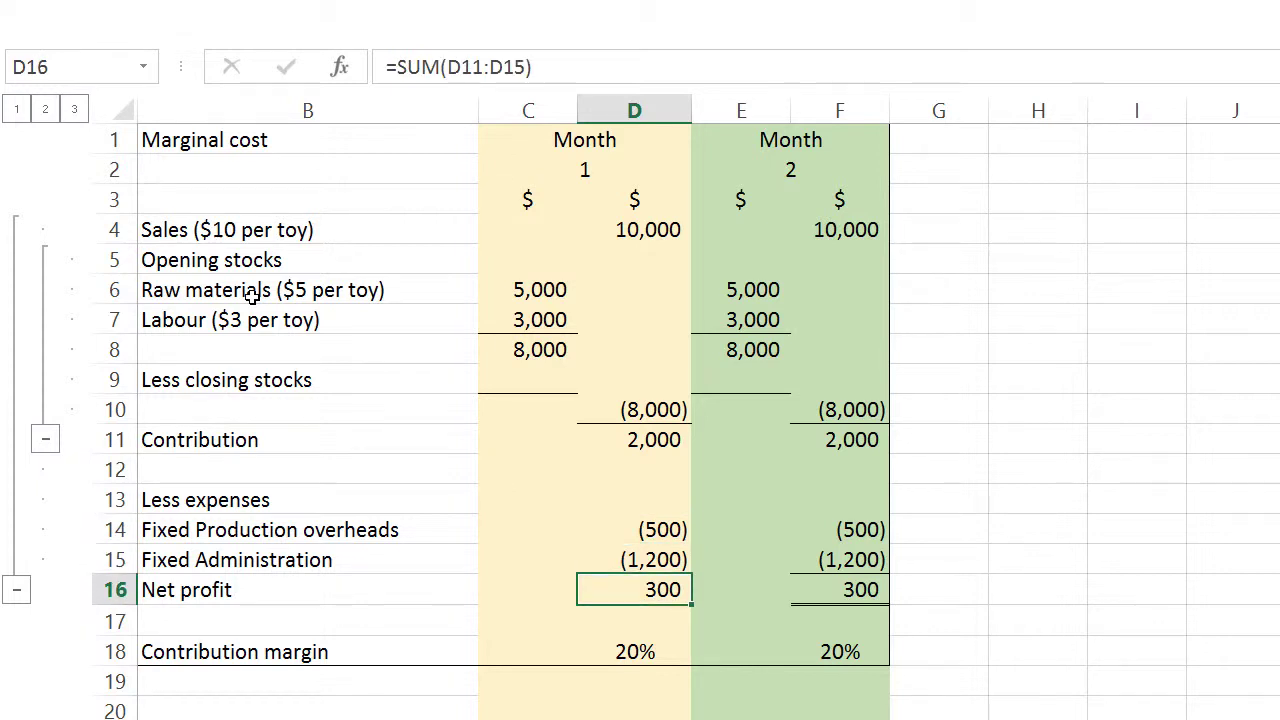
key(Down)
key(Down)
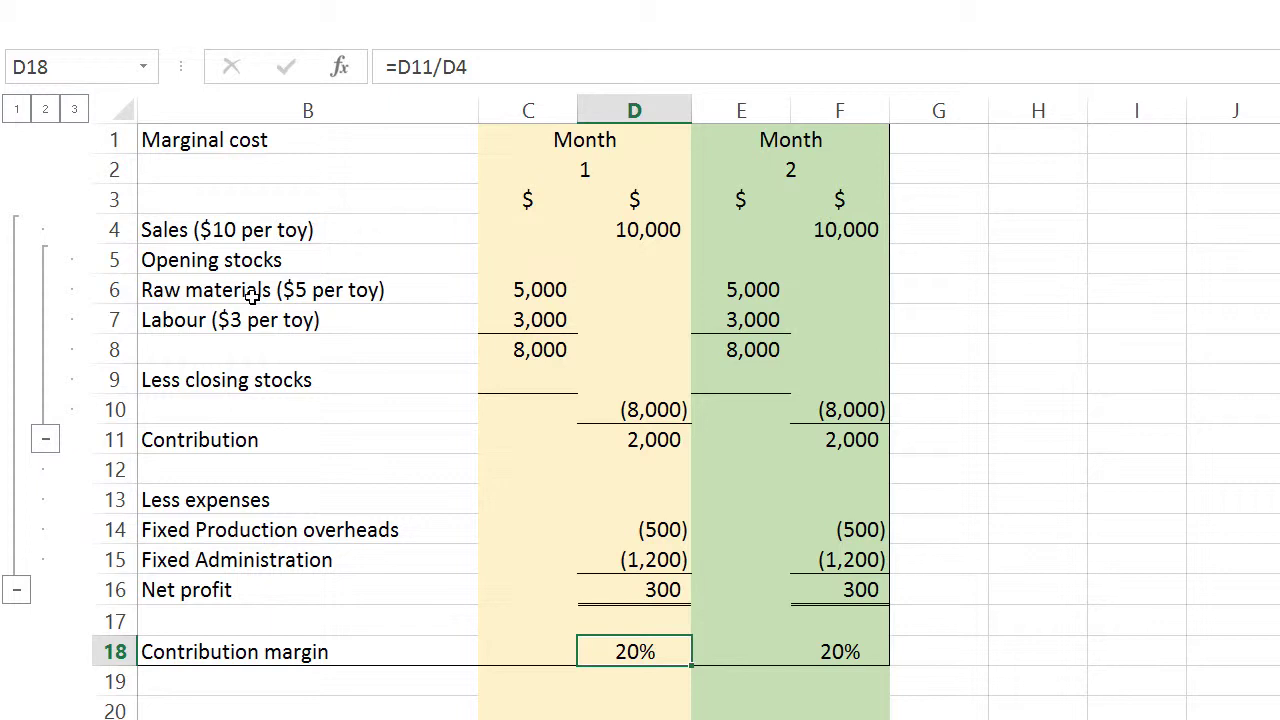
key(Right)
key(Right)
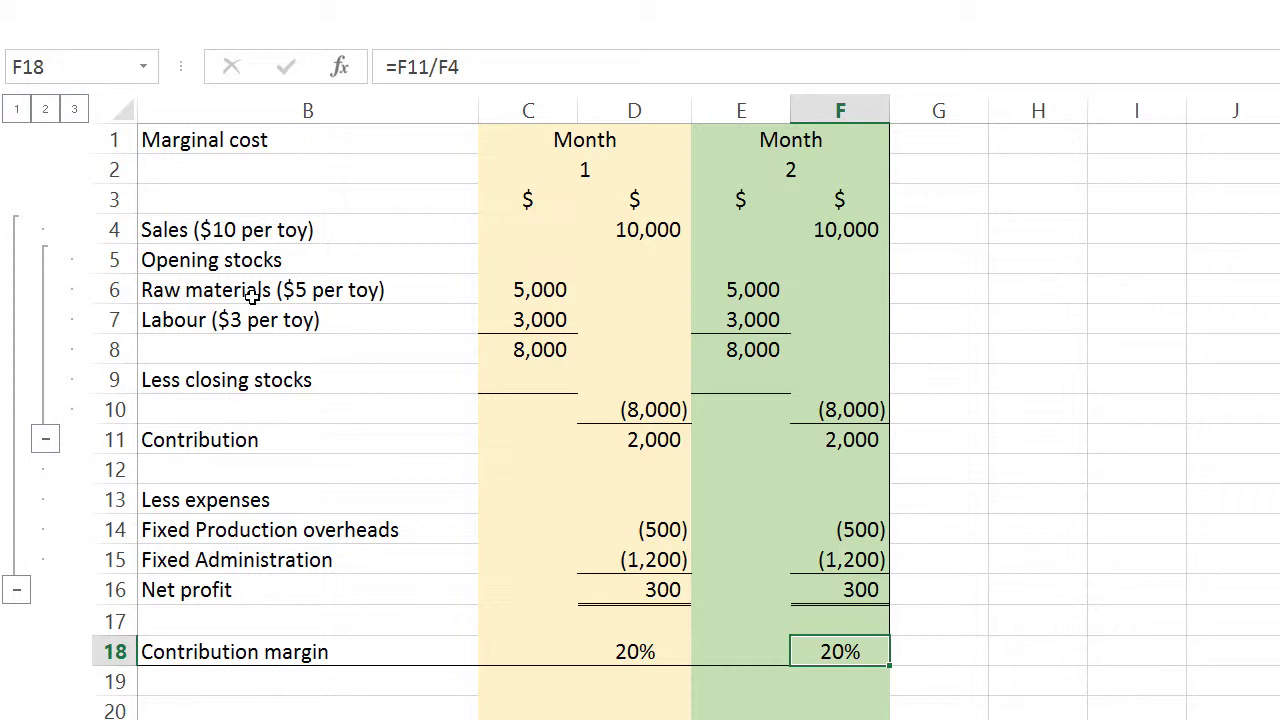
- Clear the Month 1 closing stocks formula in cell C33 of the absorption cost statement
scroll(253, 292, down, 6)
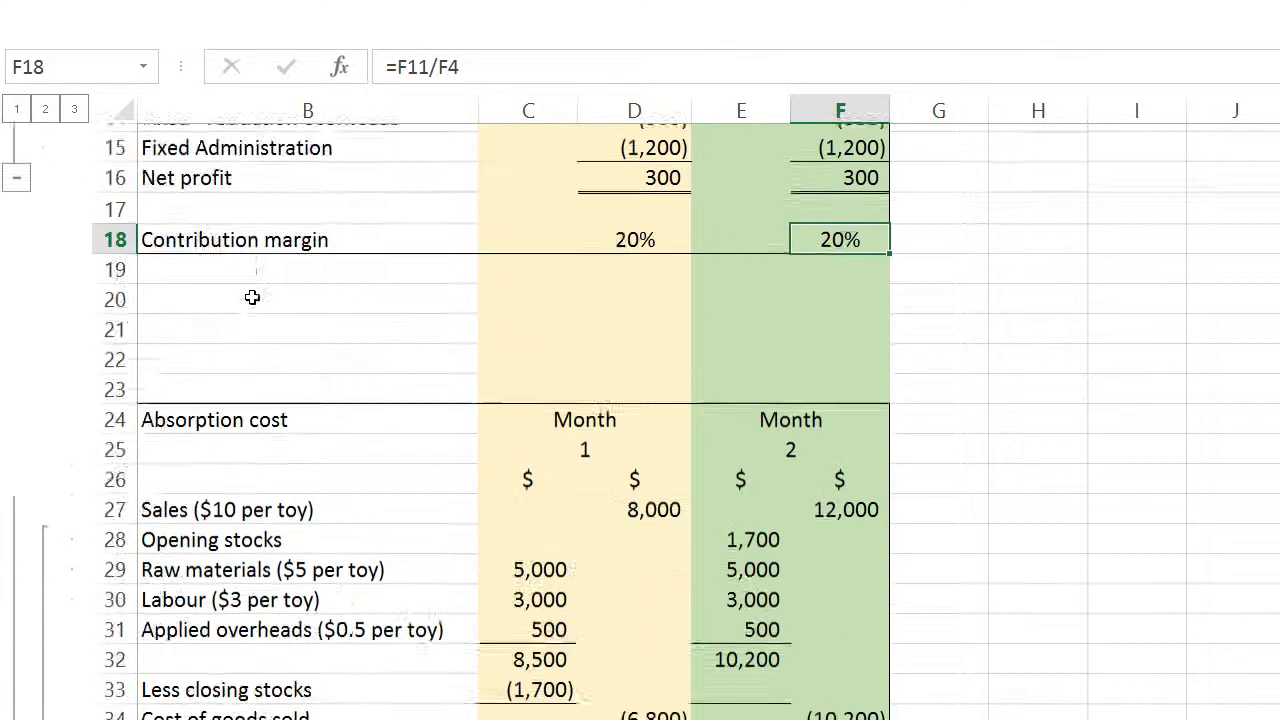
scroll(253, 292, down, 2)
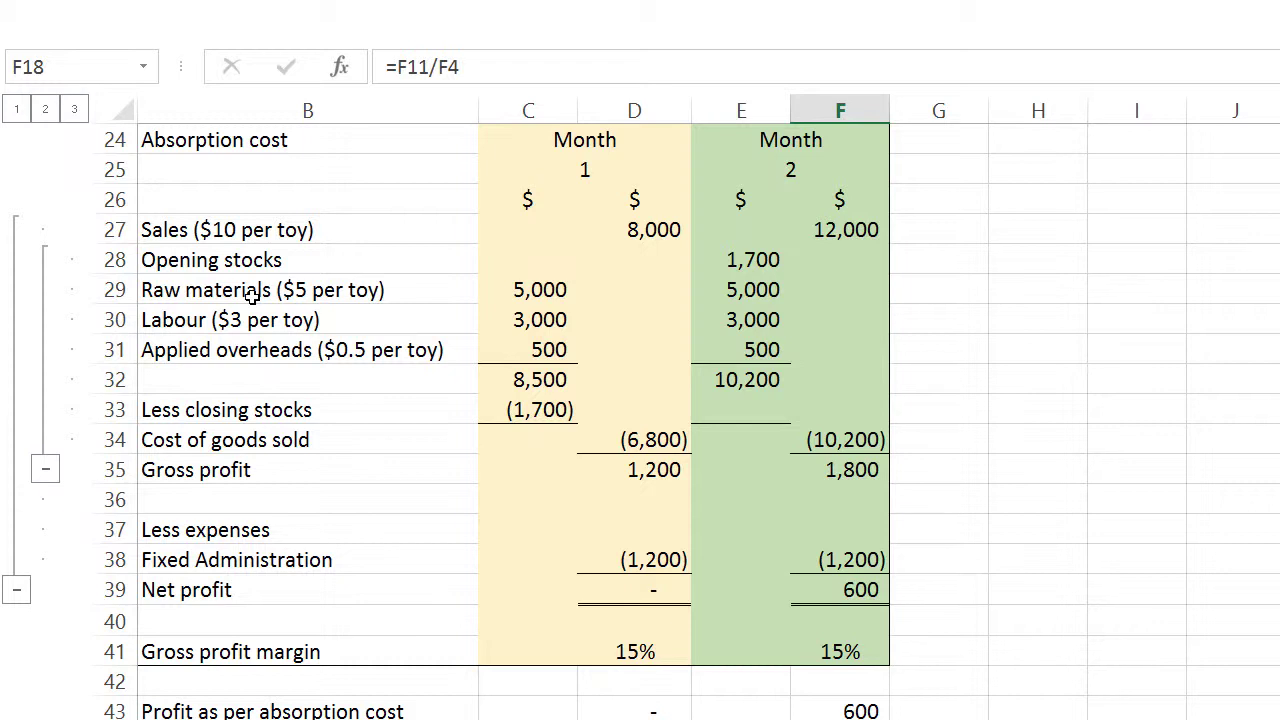
click(634, 382)
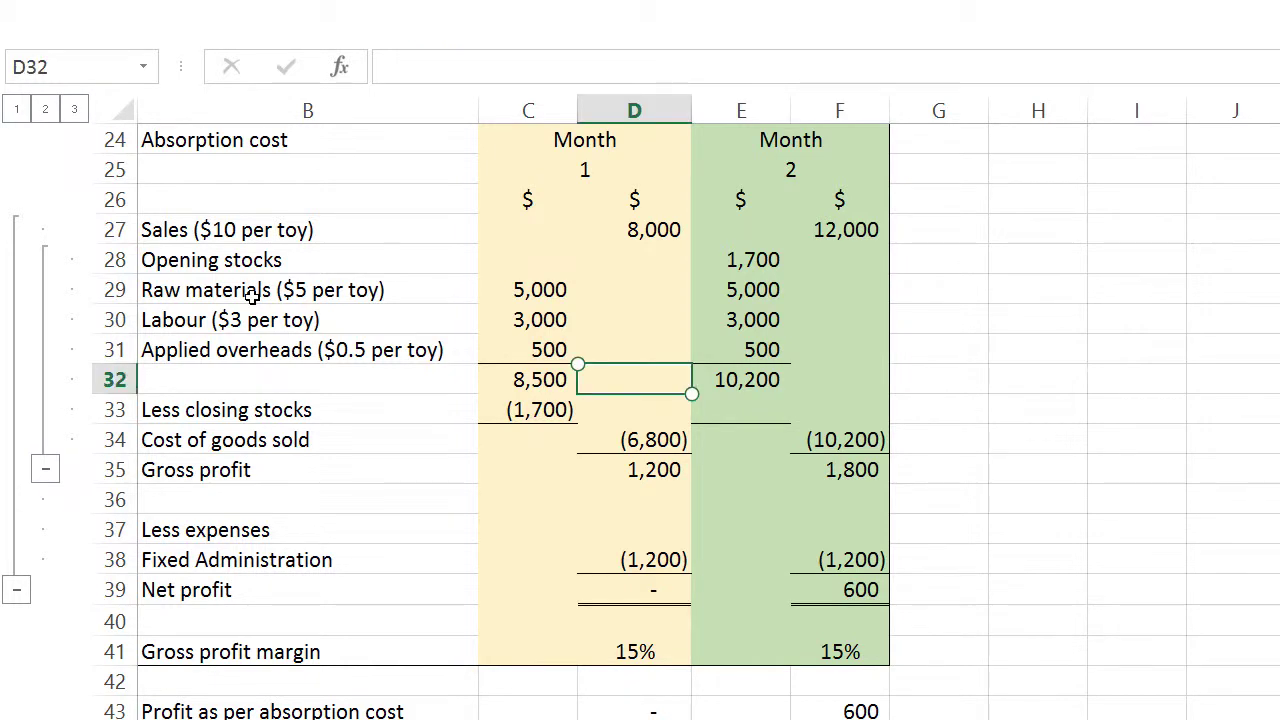
key(Down)
key(Left)
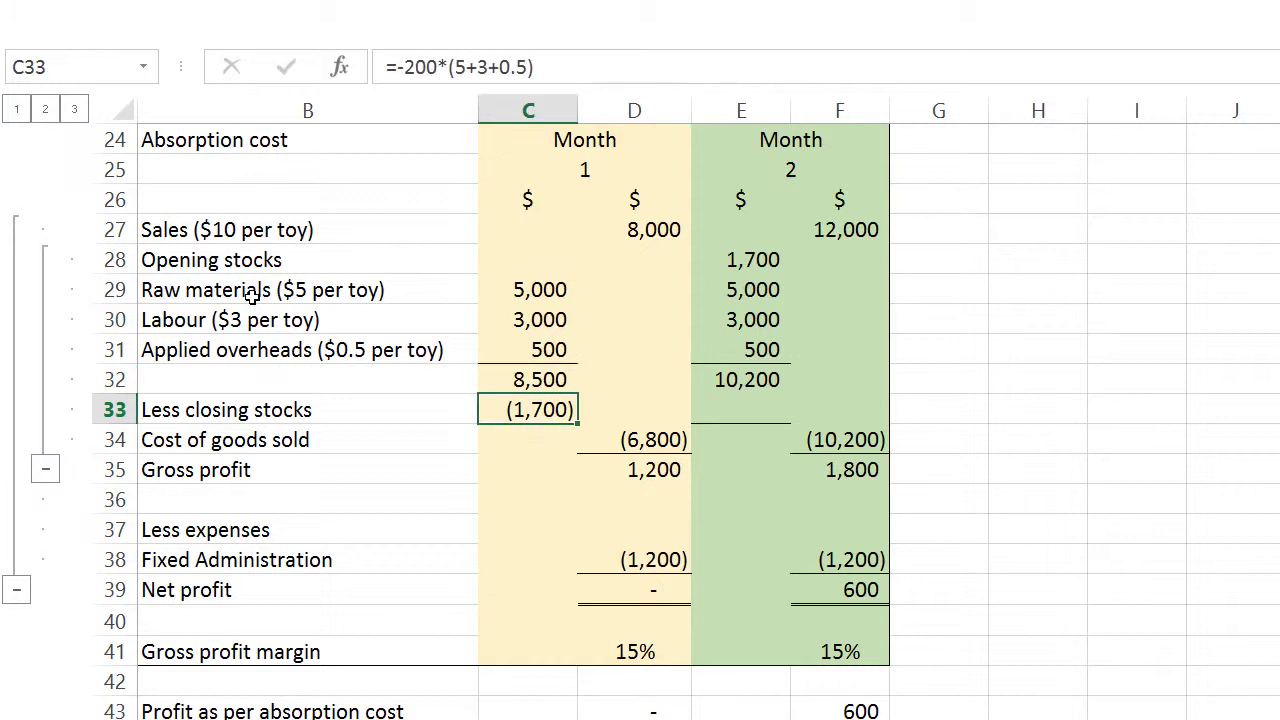
key(Delete)
key(Right)
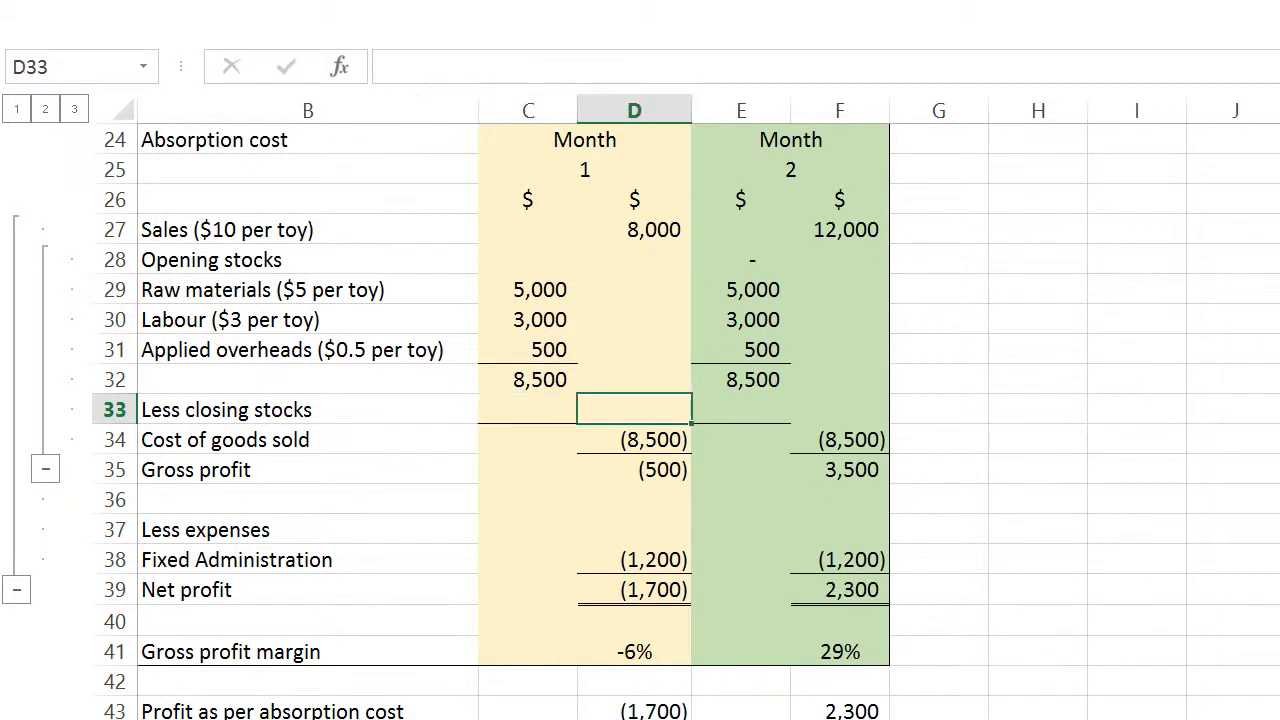
- Set the Month 1 sales in the absorption cost statement (cell D27) to 10000
key(ctrl+Up)
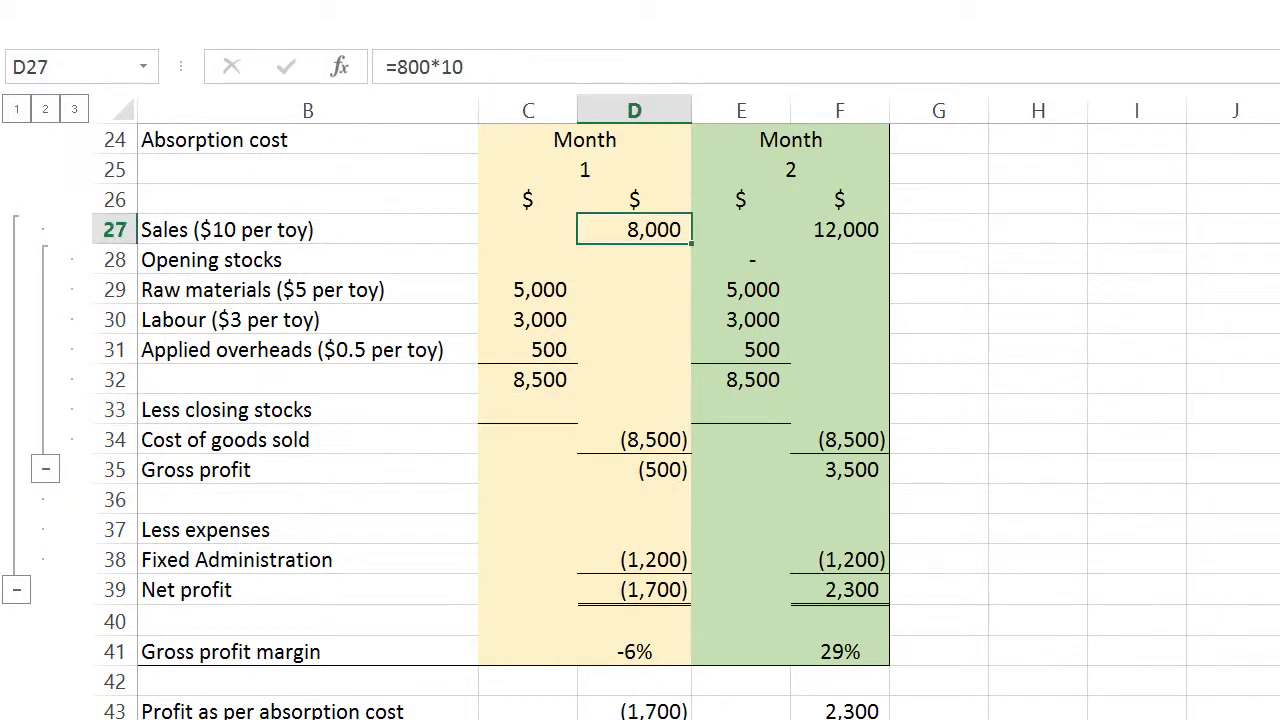
text(10,00)
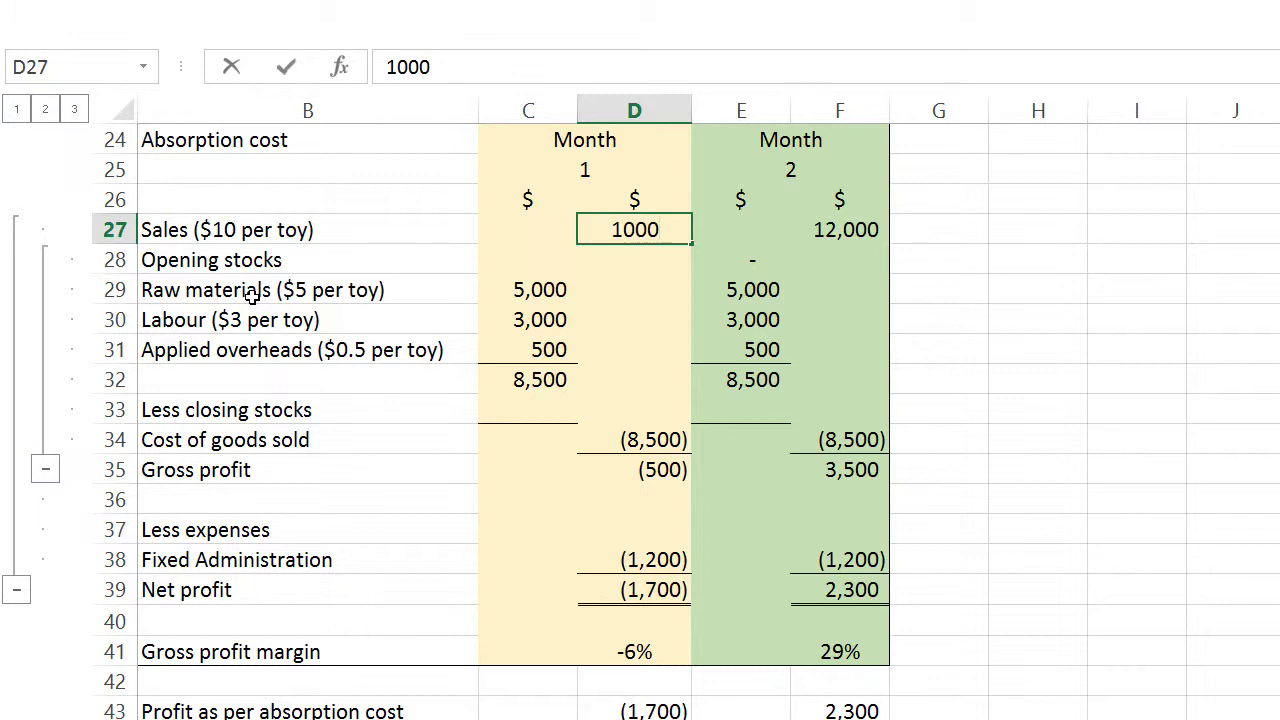
text(0)
key(Return)
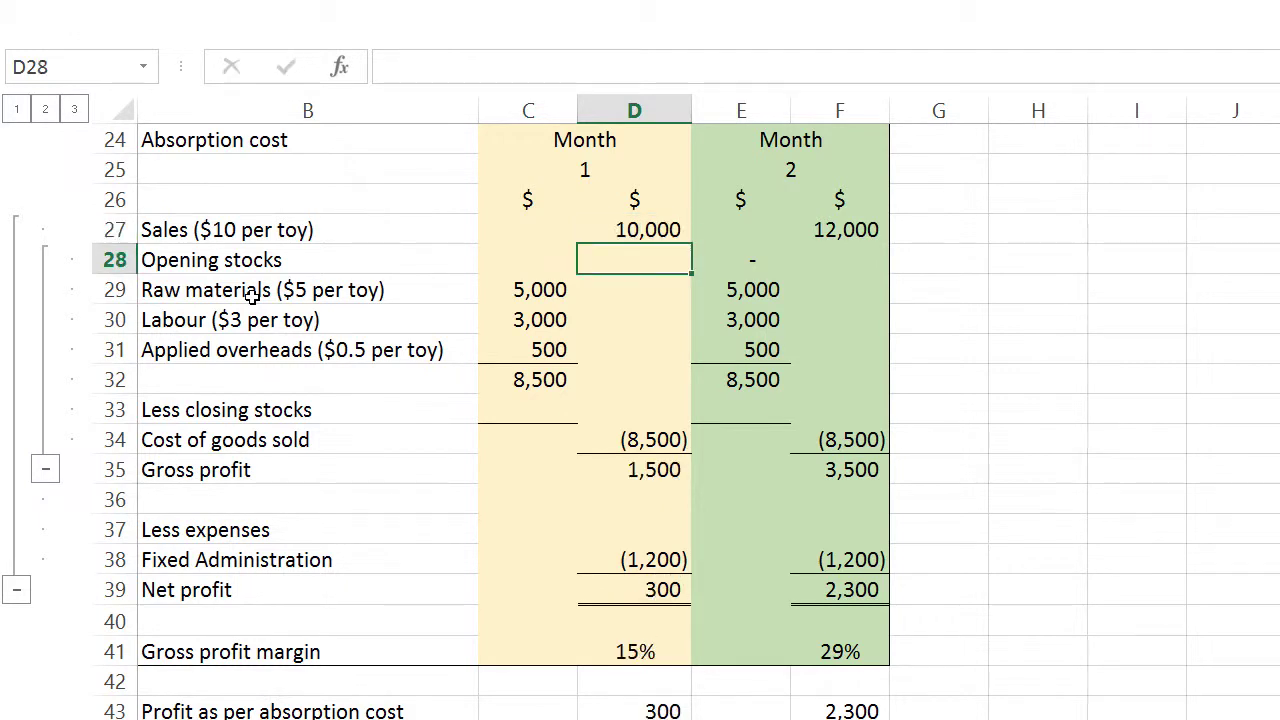
- Examine the Month 1 raw materials, labour, applied overheads, production cost total, cost of goods sold and gross profit in the absorption cost statement
key(Left)
key(Down)
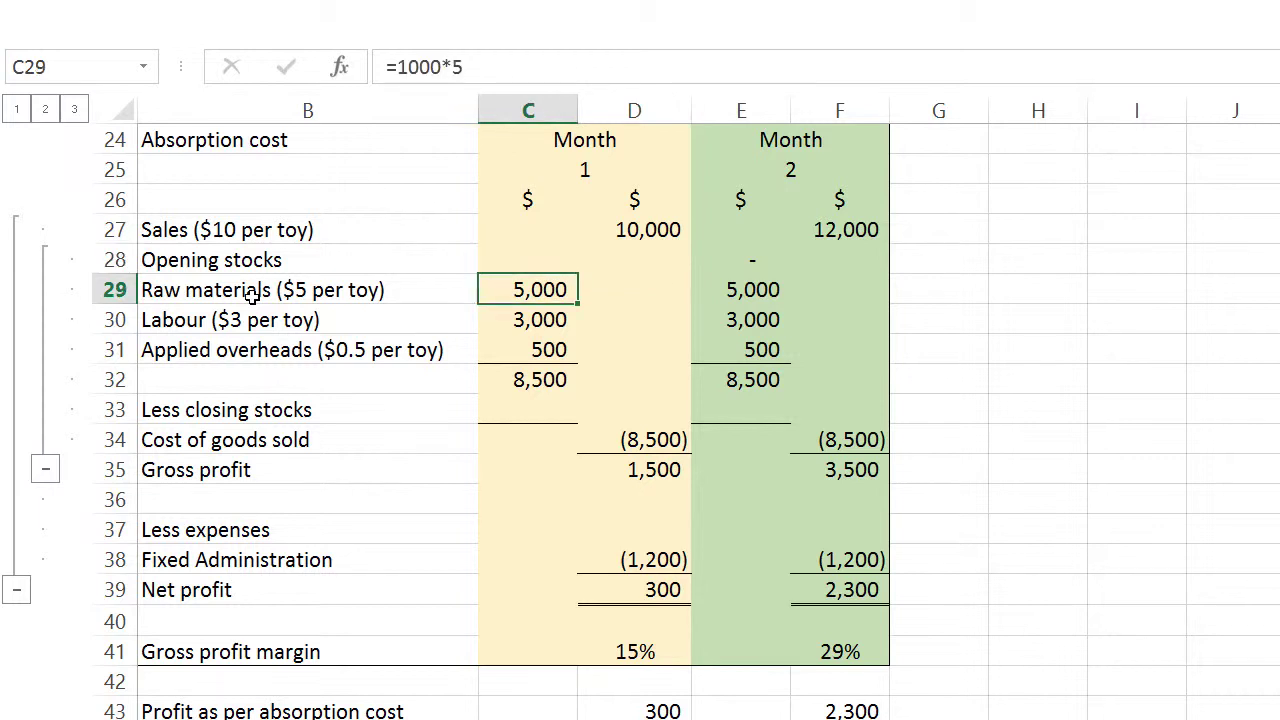
key(Down)
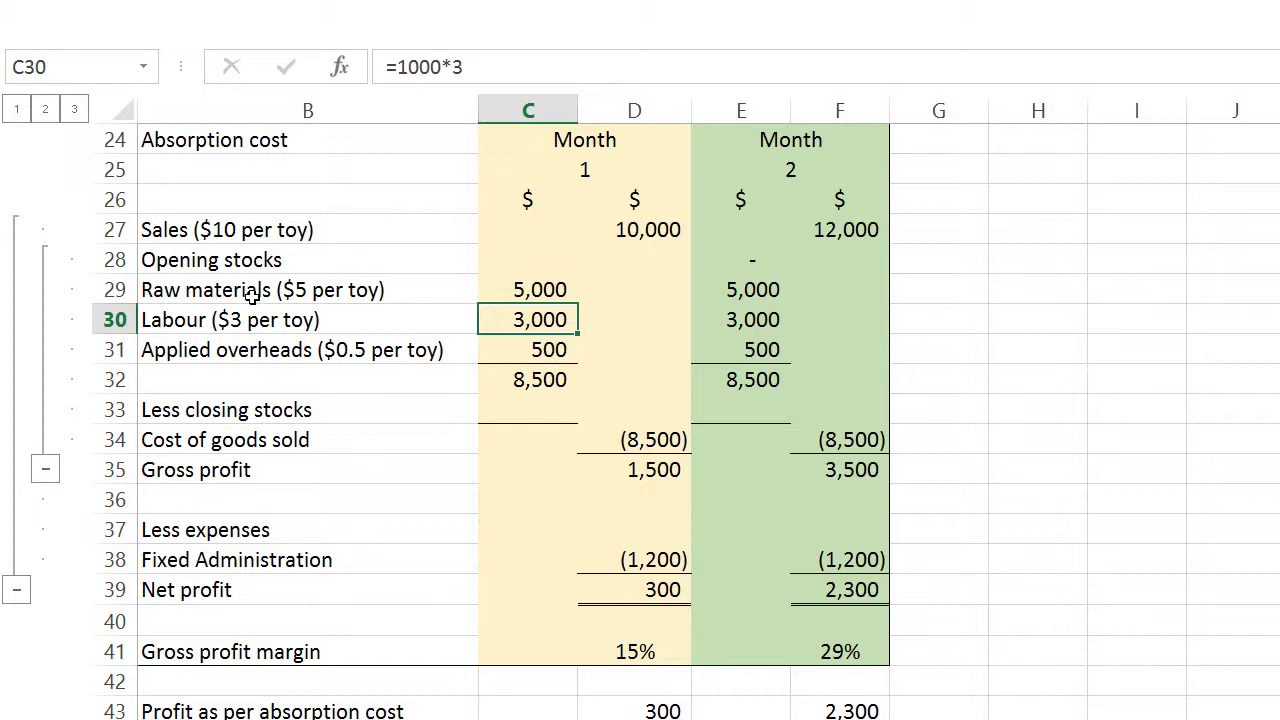
key(Down)
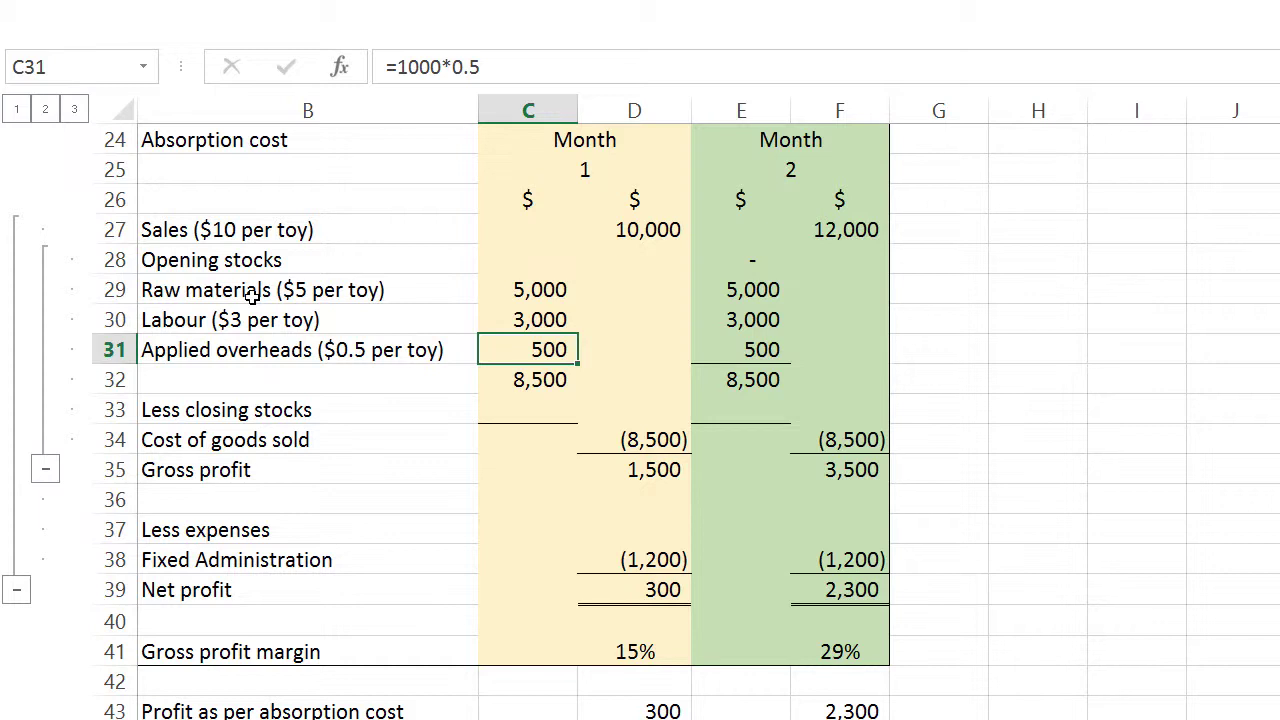
key(Down)
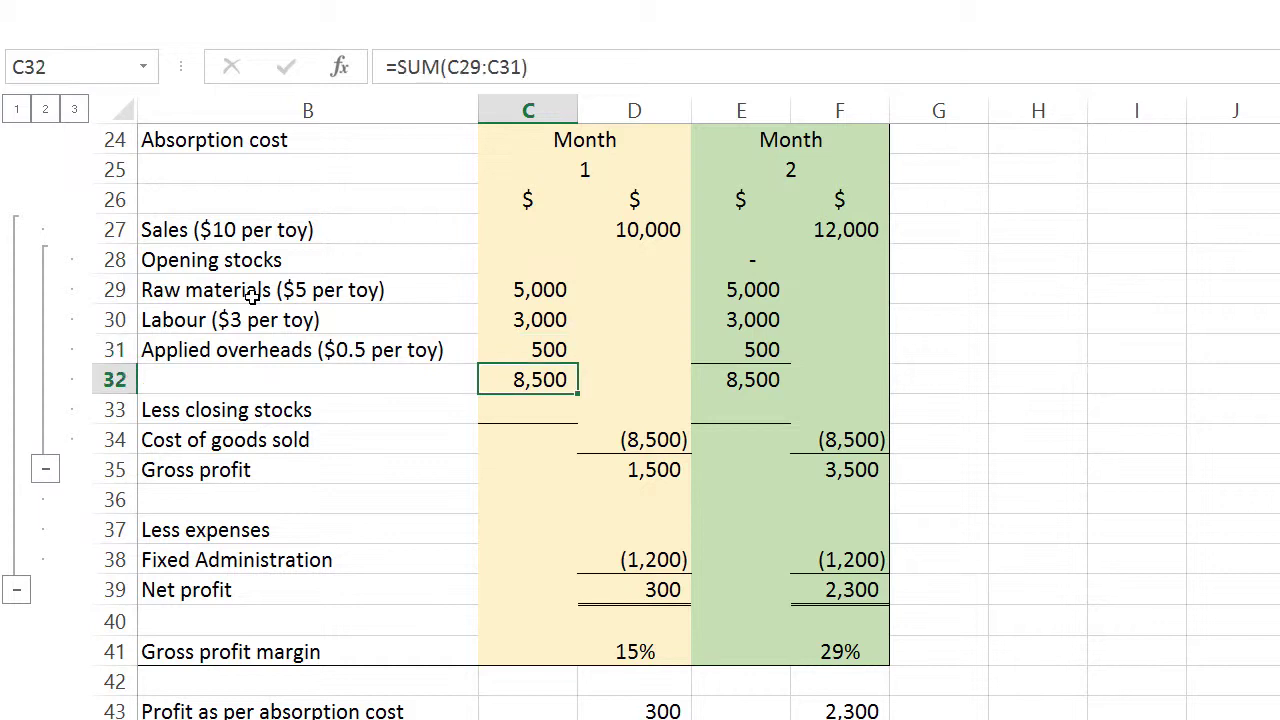
key(Right)
key(Down)
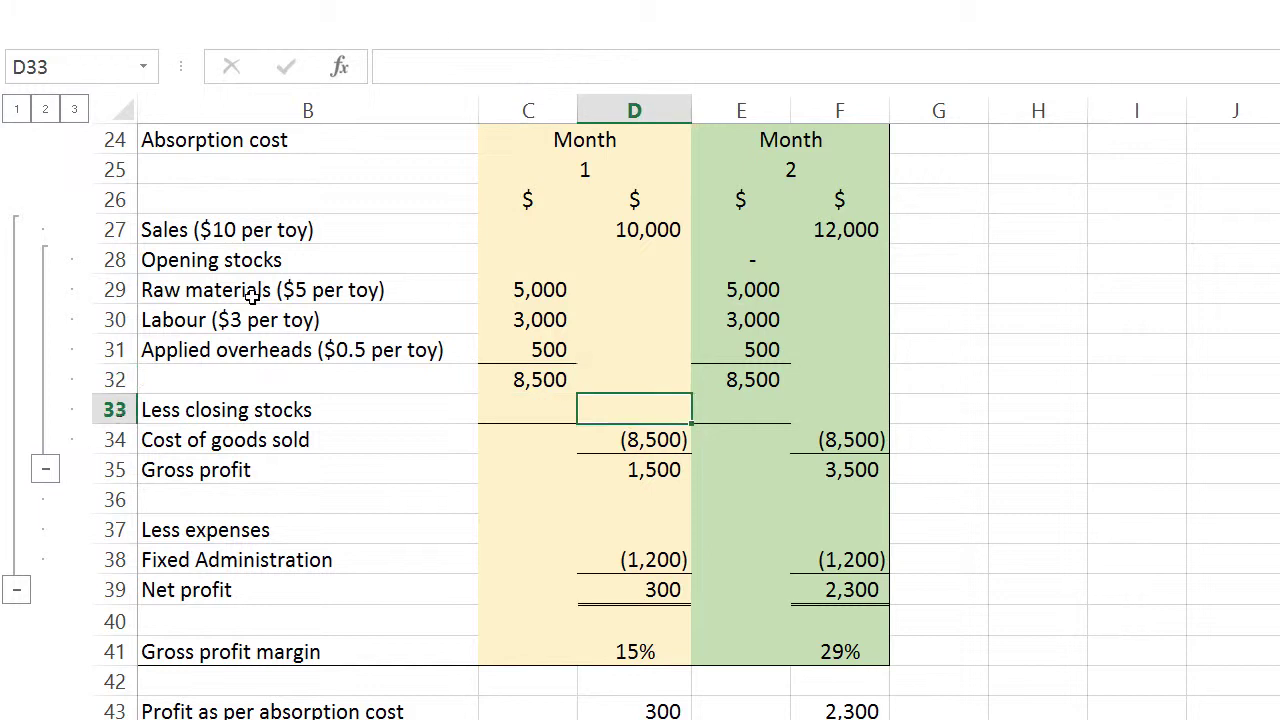
key(Down)
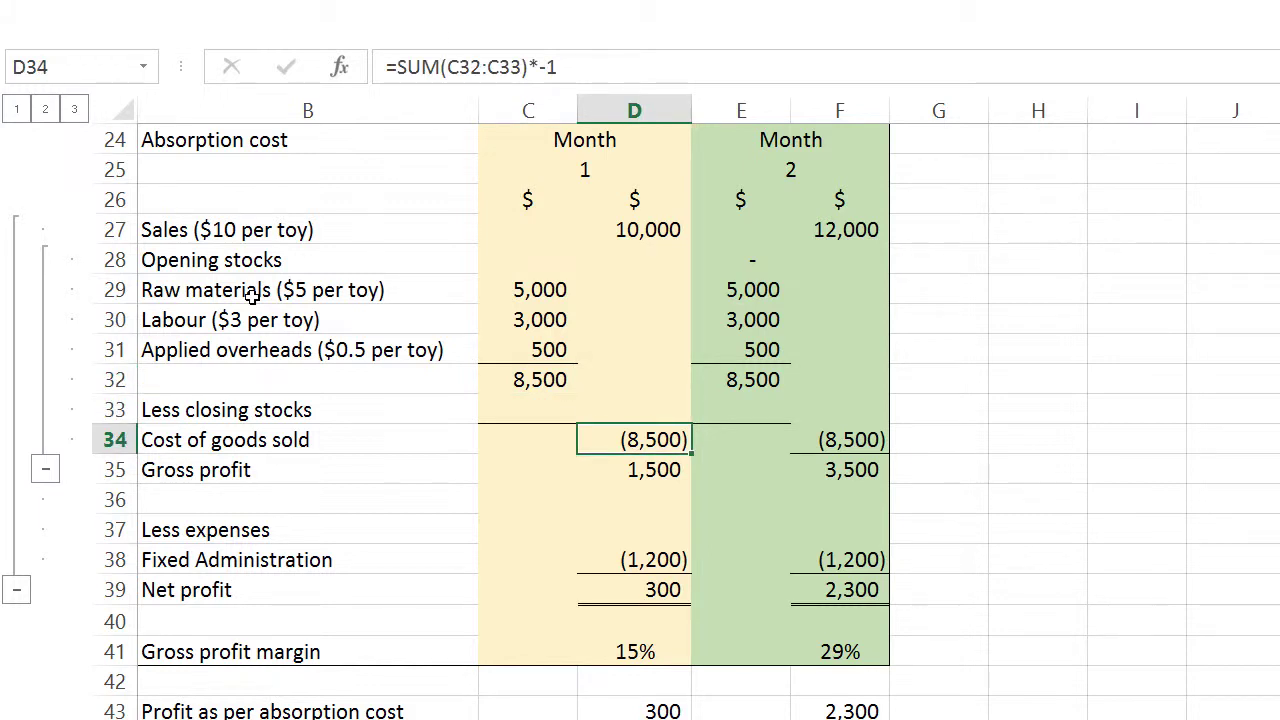
key(Down)
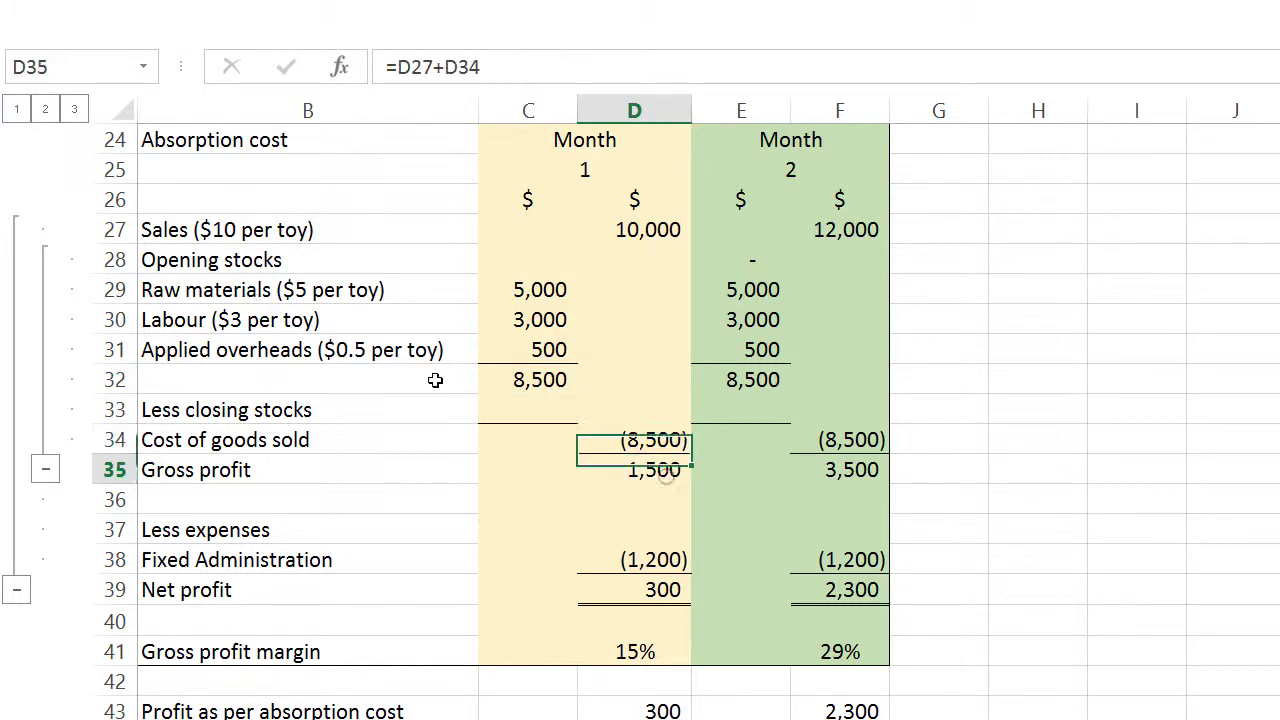
- Examine the Month 1 expenses and net profit, plus both months' gross profit margins, in the absorption cost statement
key(Down)
key(Down)
key(Down)
key(Down)
key(Down)
key(Down)
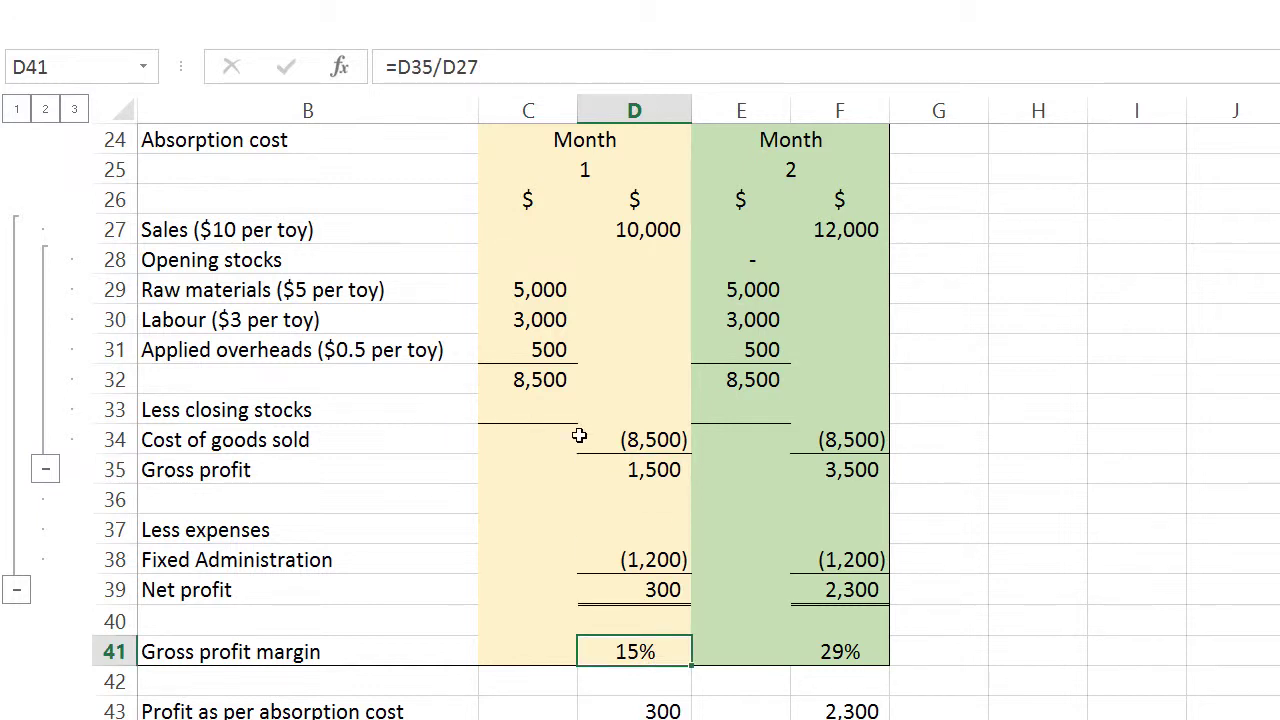
key(Right)
key(Right)
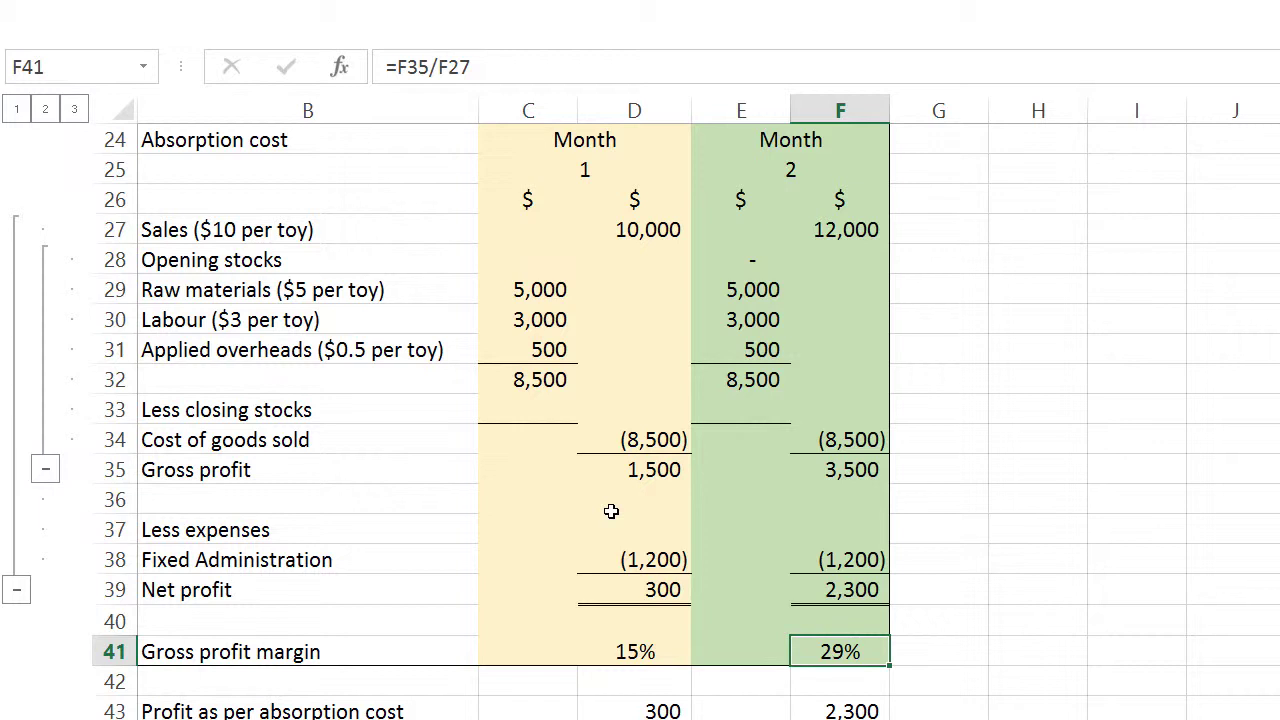
- Set the Month 2 sales in the absorption cost statement (cell F27) to 10000
click(839, 229)
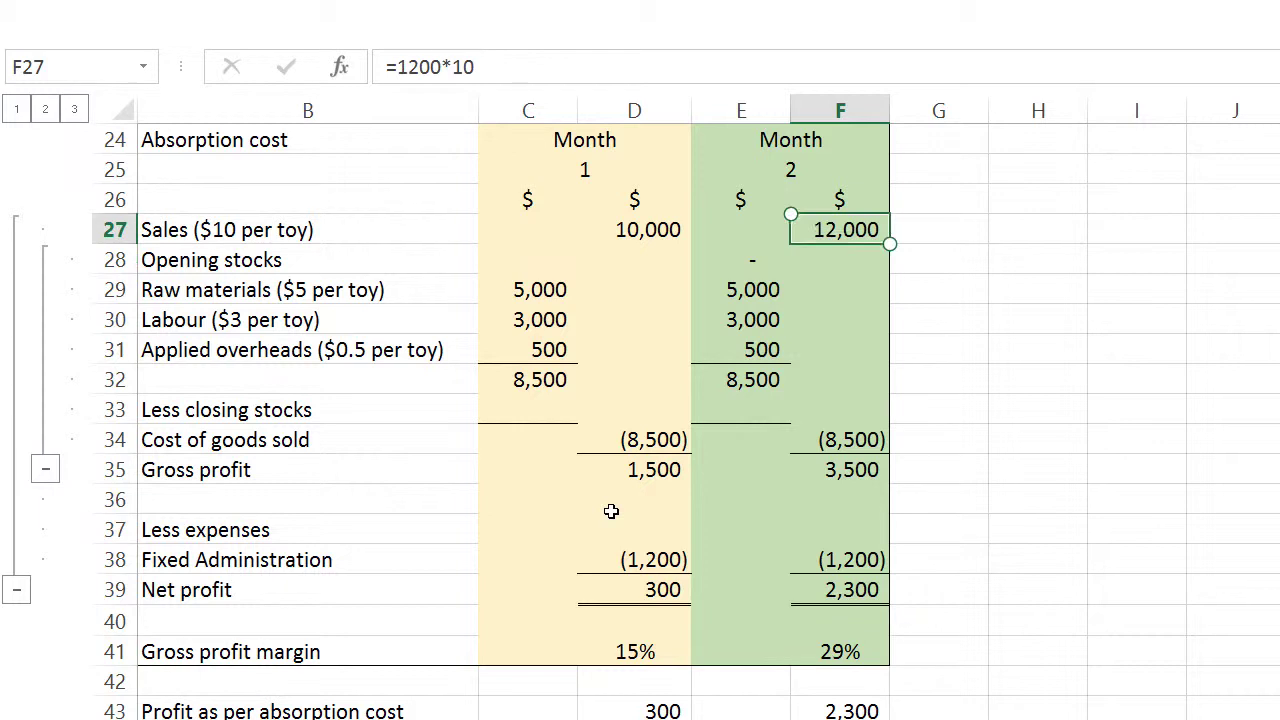
text(10000)
key(Return)
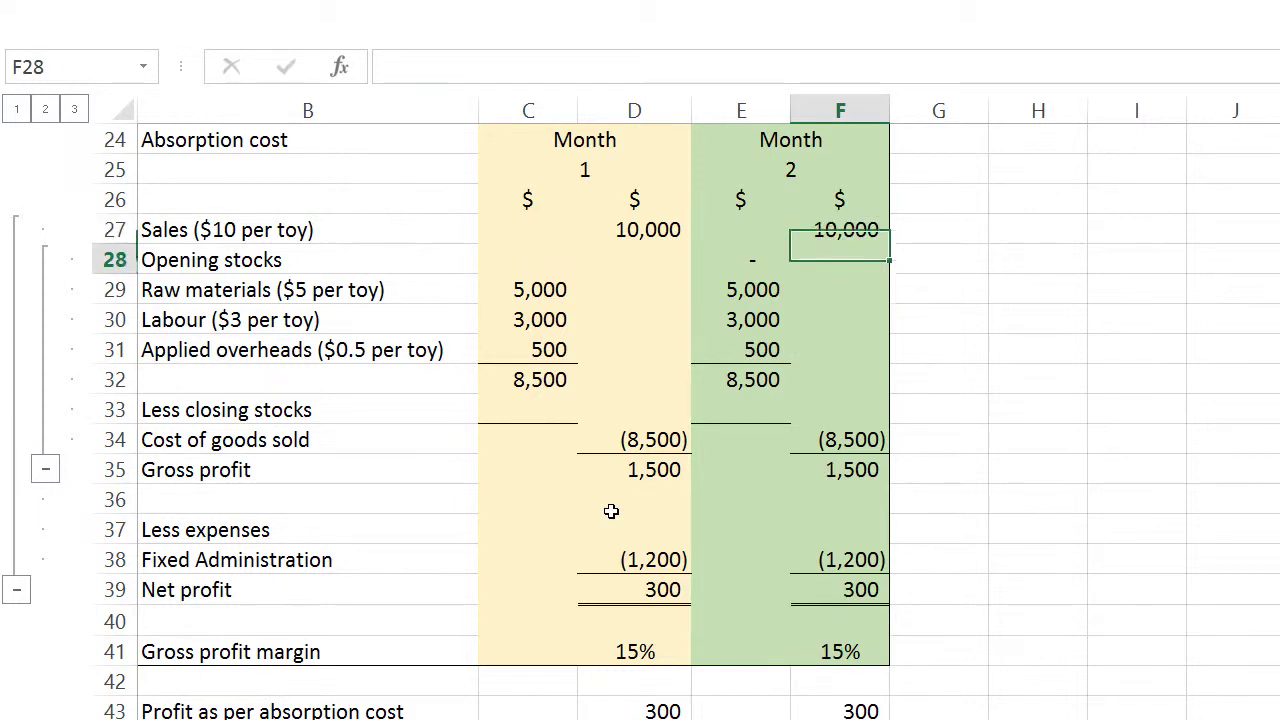
- Examine the Month 2 gross profit margin and compare both months' net profits between the absorption and marginal cost statements
key(ctrl+Down)
key(ctrl+Down)
key(ctrl+Down)
key(ctrl+Down)
key(ctrl+Down)
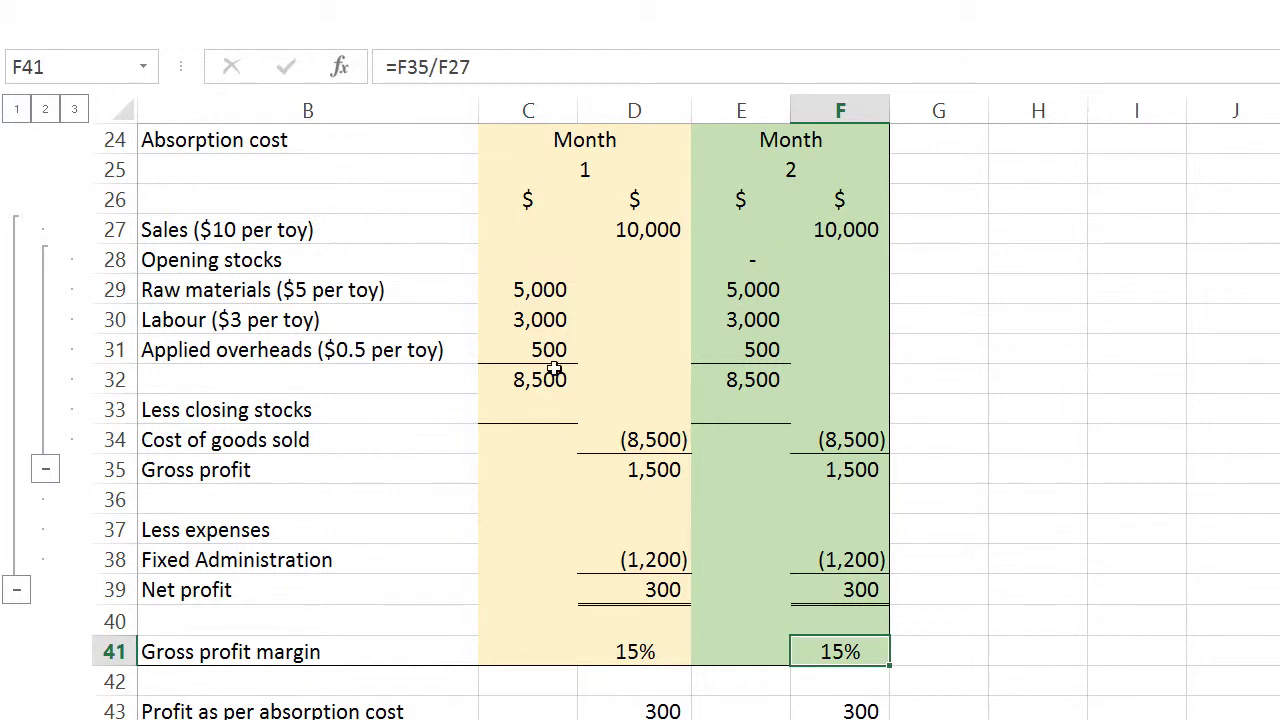
scroll(553, 367, up, 2)
scroll(551, 366, down, 2)
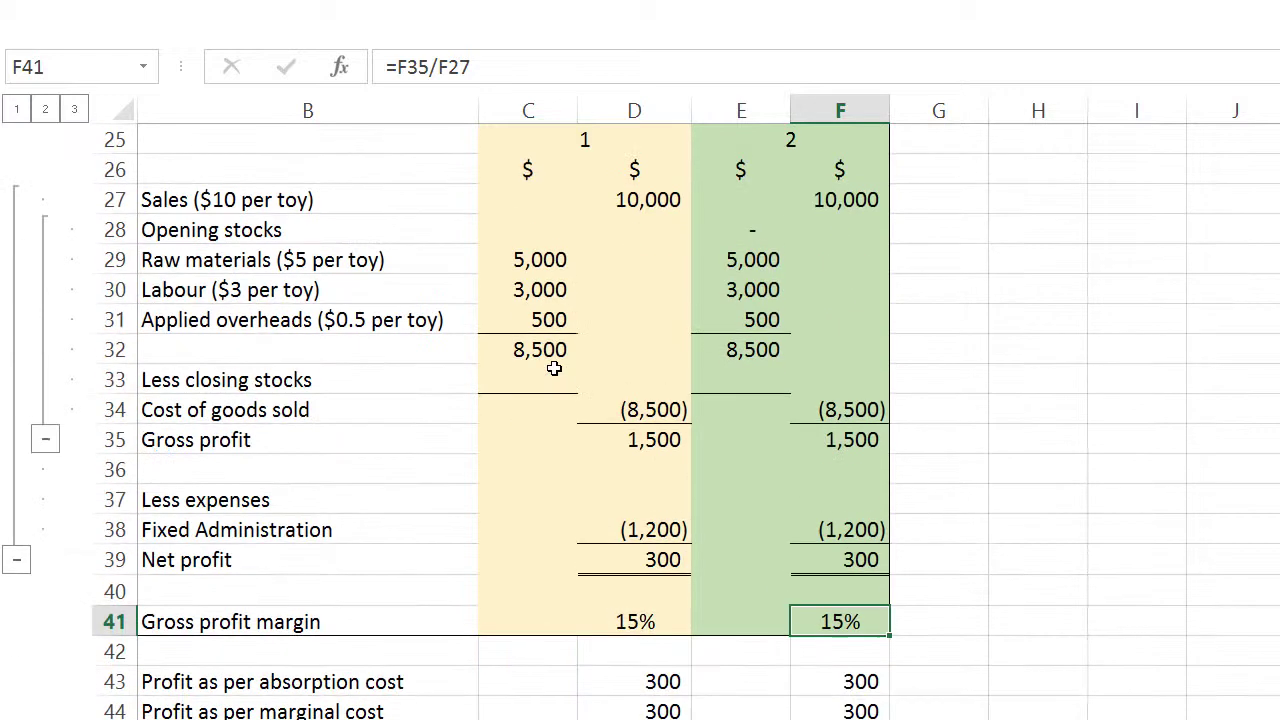
drag(650, 559, 866, 563)
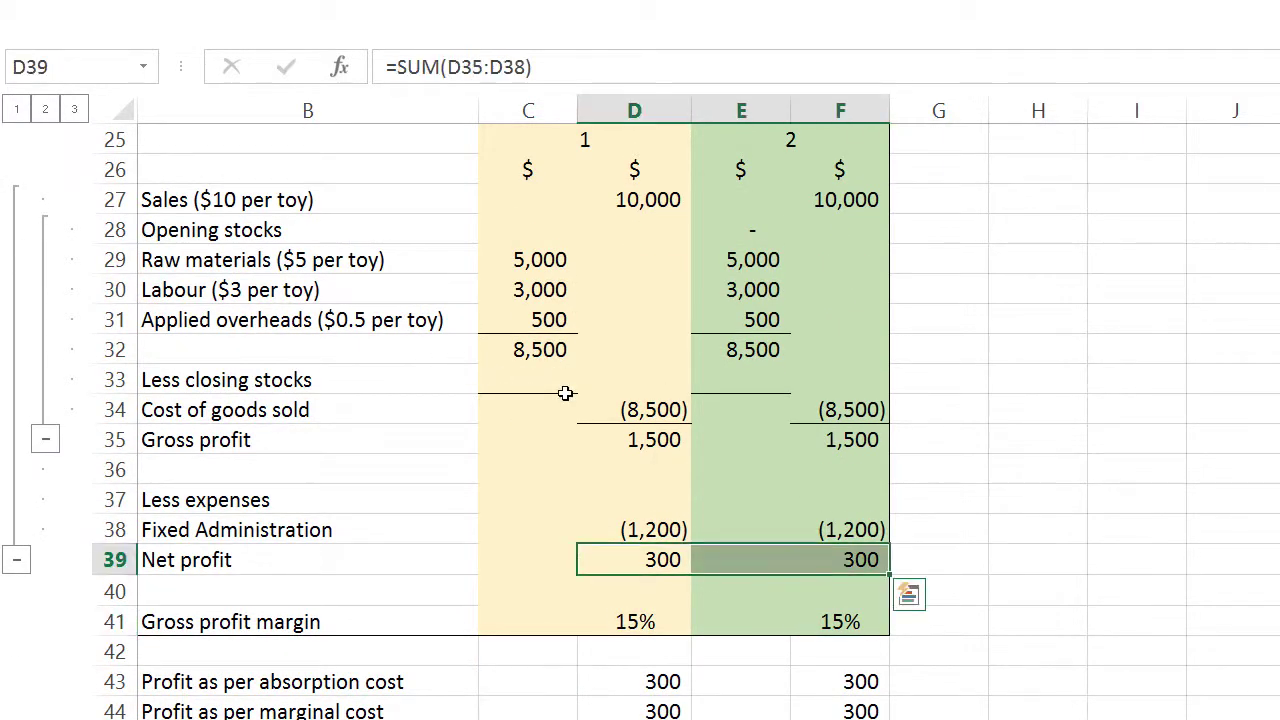
scroll(473, 363, up, 8)
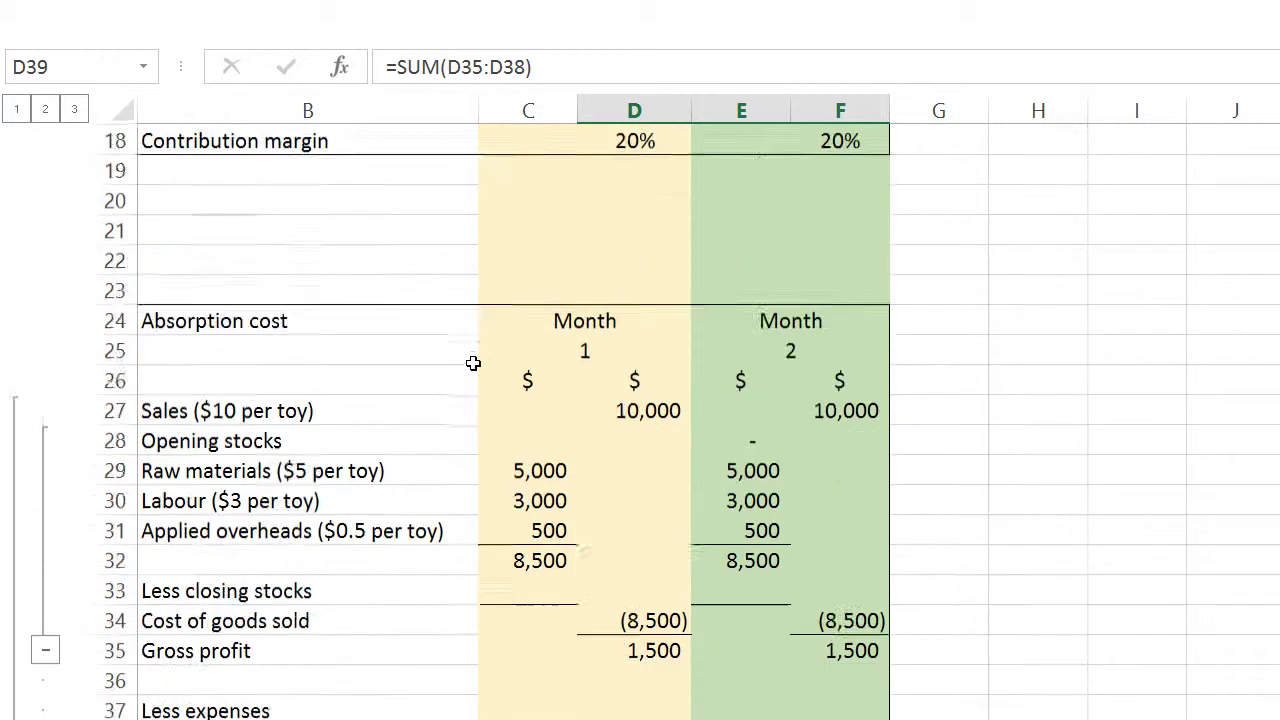
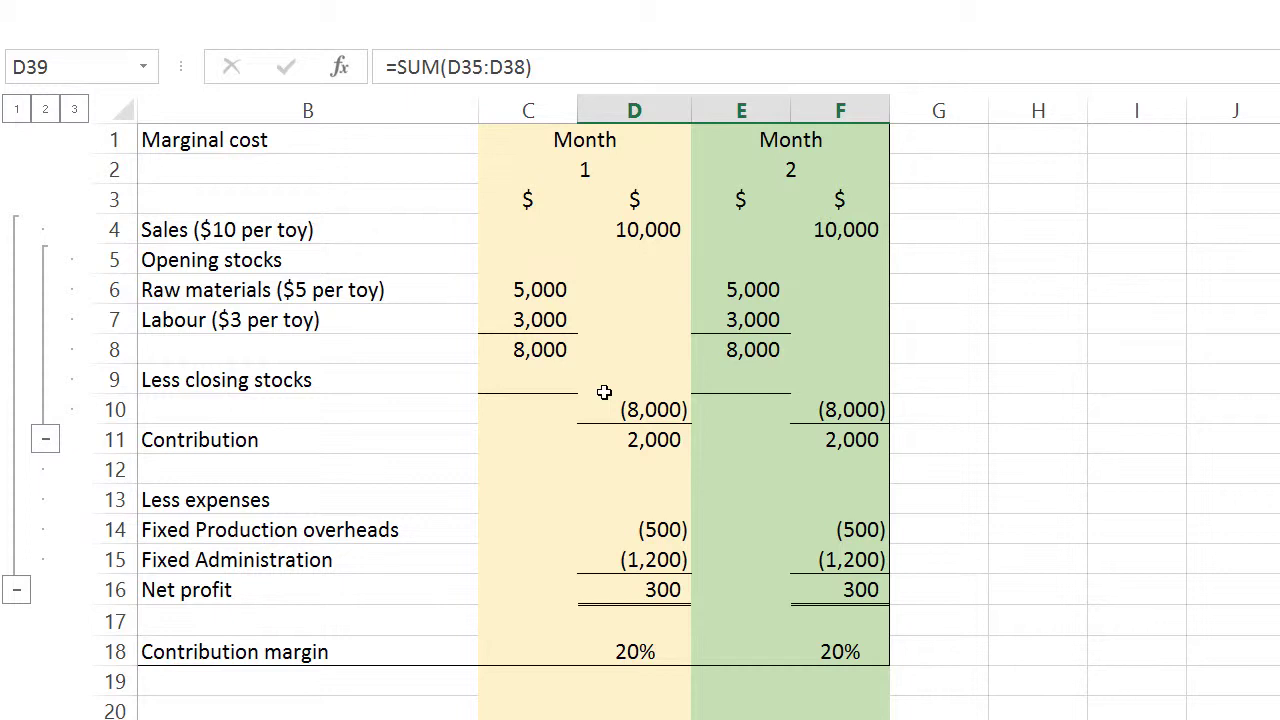
- Set the Month 1 sales in the marginal cost statement (cell D4) to 8000
click(650, 230)
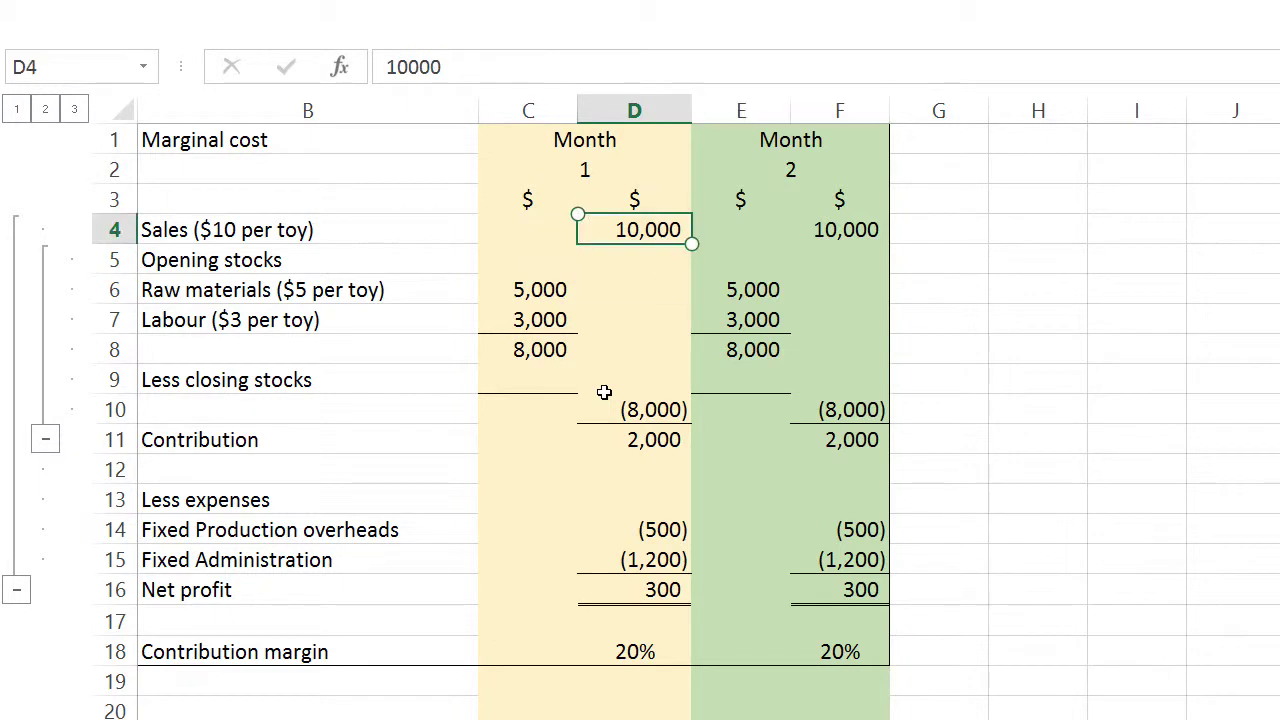
key(F2)
key(BackSpace)
key(BackSpace)
key(BackSpace)
key(BackSpace)
key(BackSpace)
text(8000\)
key(Return)
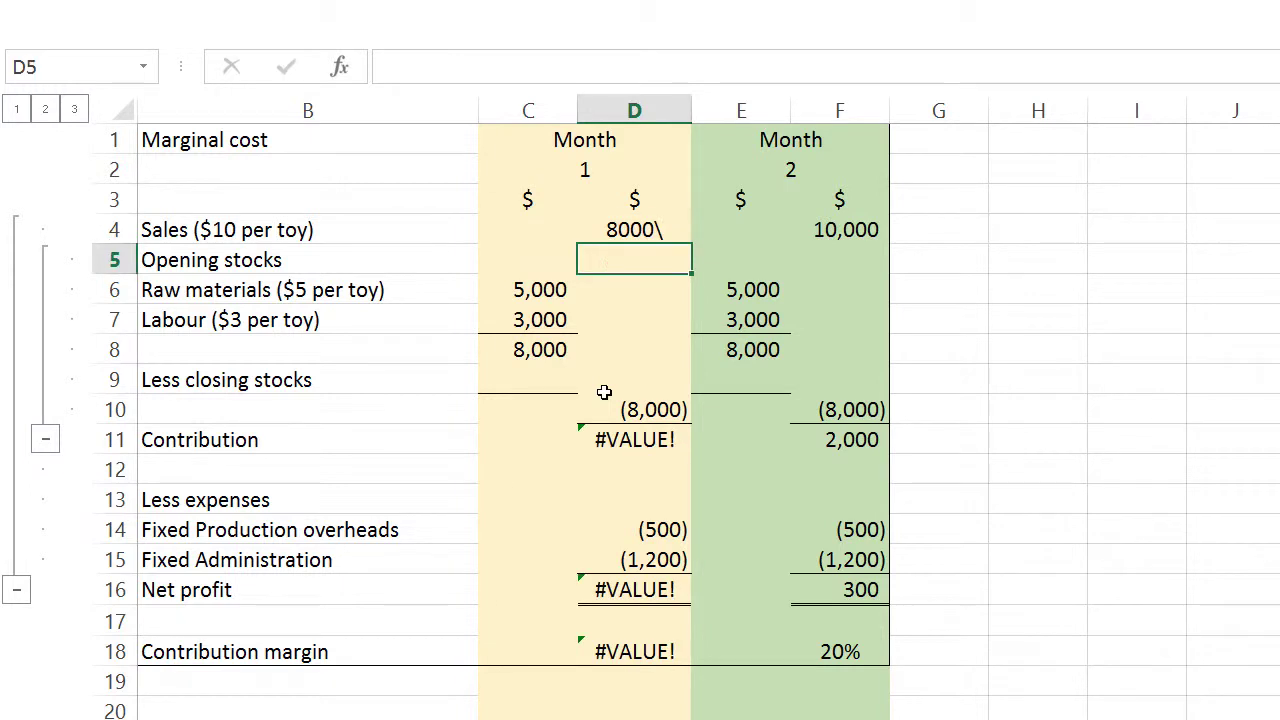
key(Up)
text(8000)
key(ctrl+Return)
- Enter the Month 1 closing stocks in cell C9 of the marginal cost statement as =-200*8
key(Down)
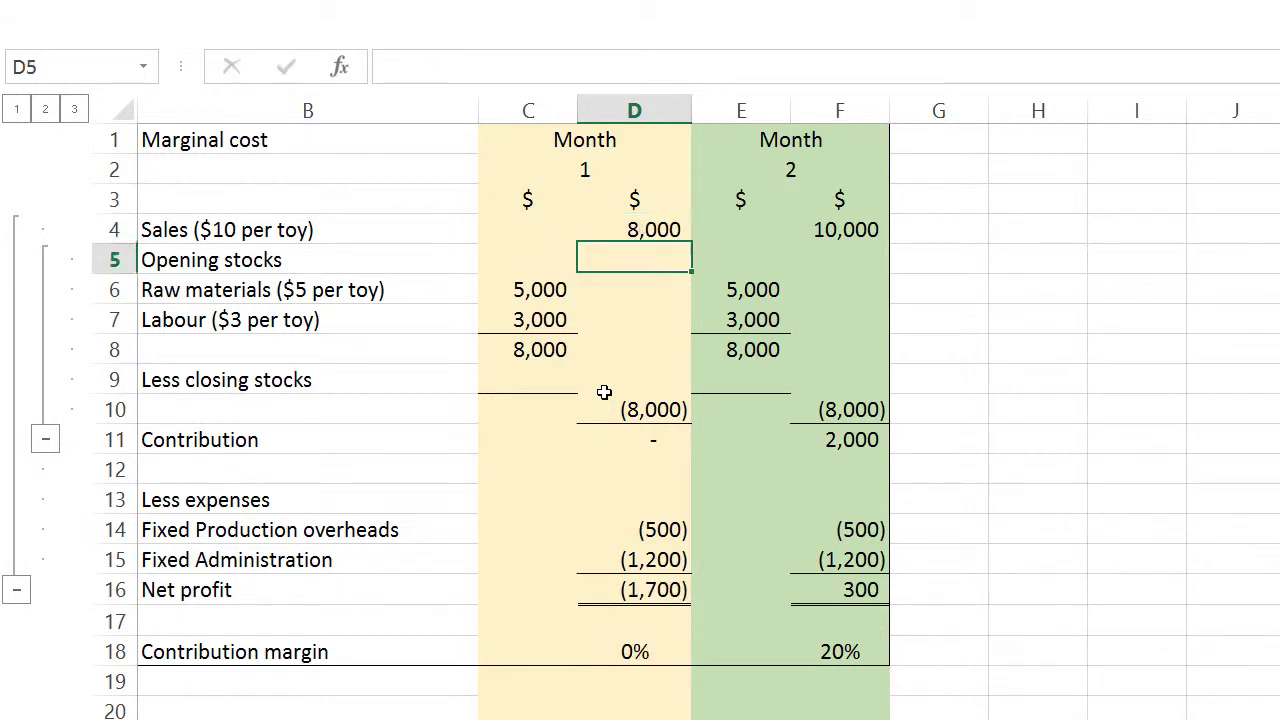
key(Left)
key(Down)
key(Down)
key(Down)
key(Down)
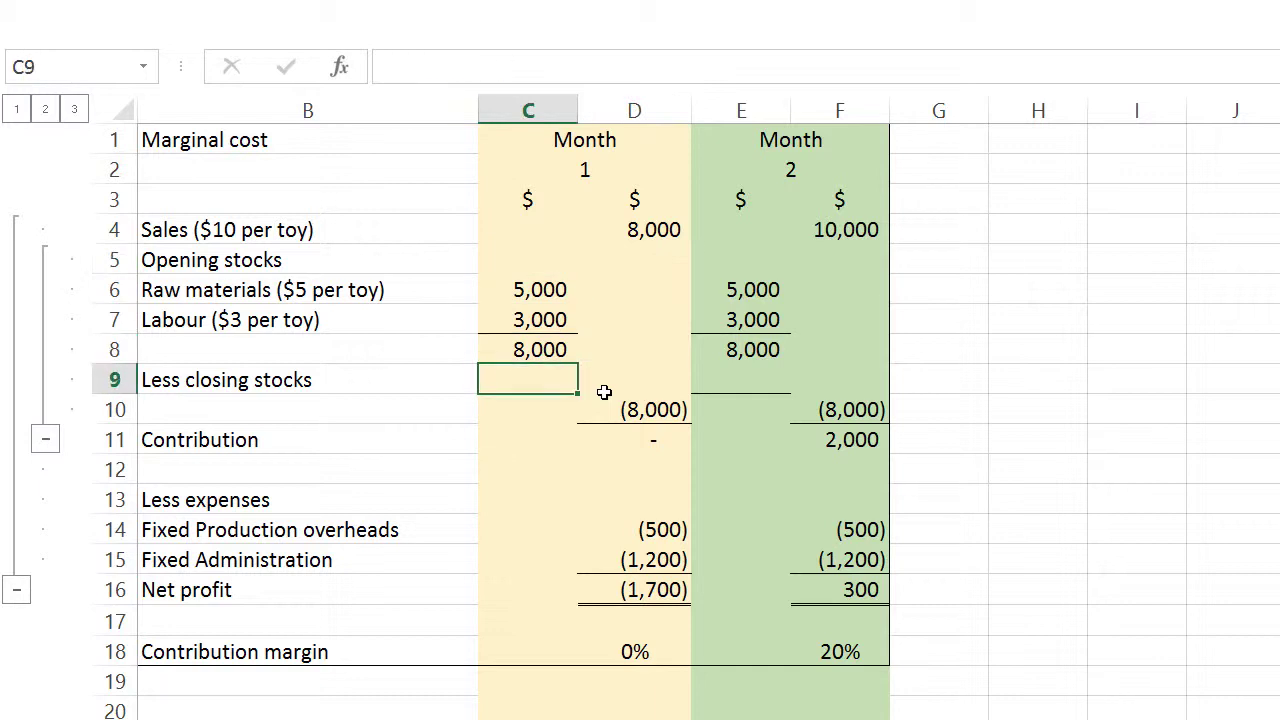
text(=-200)
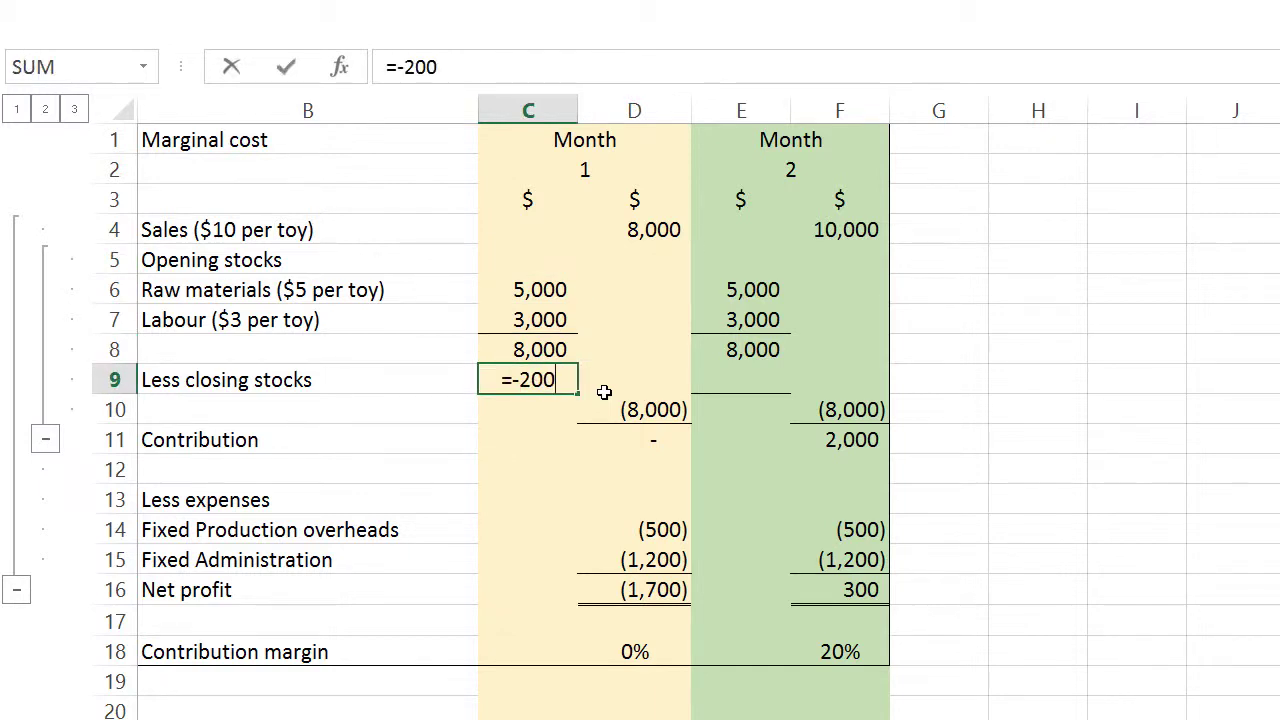
text(*)
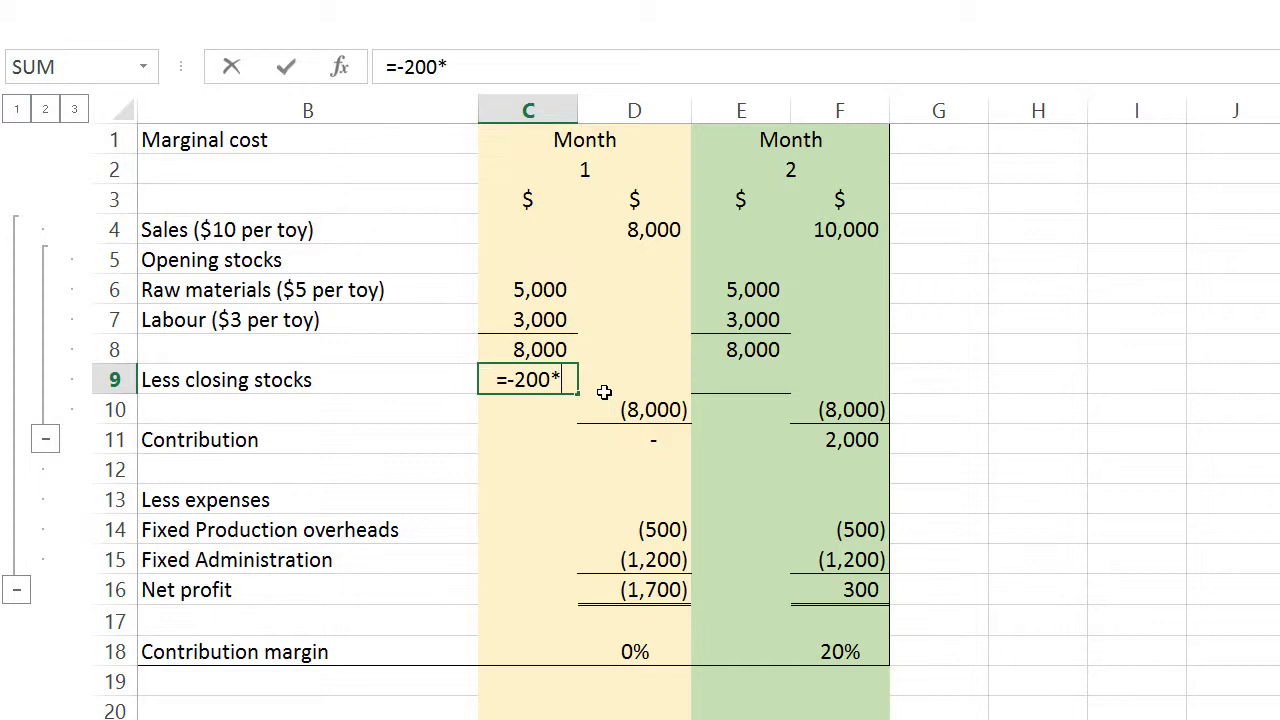
text(8)
key(ctrl+Return)
key(Return)
- Link the Month 2 opening stocks in cell E5 of the marginal cost statement to the Month 1 closing stocks with =C9
key(Right)
key(Up)
key(Up)
key(Up)
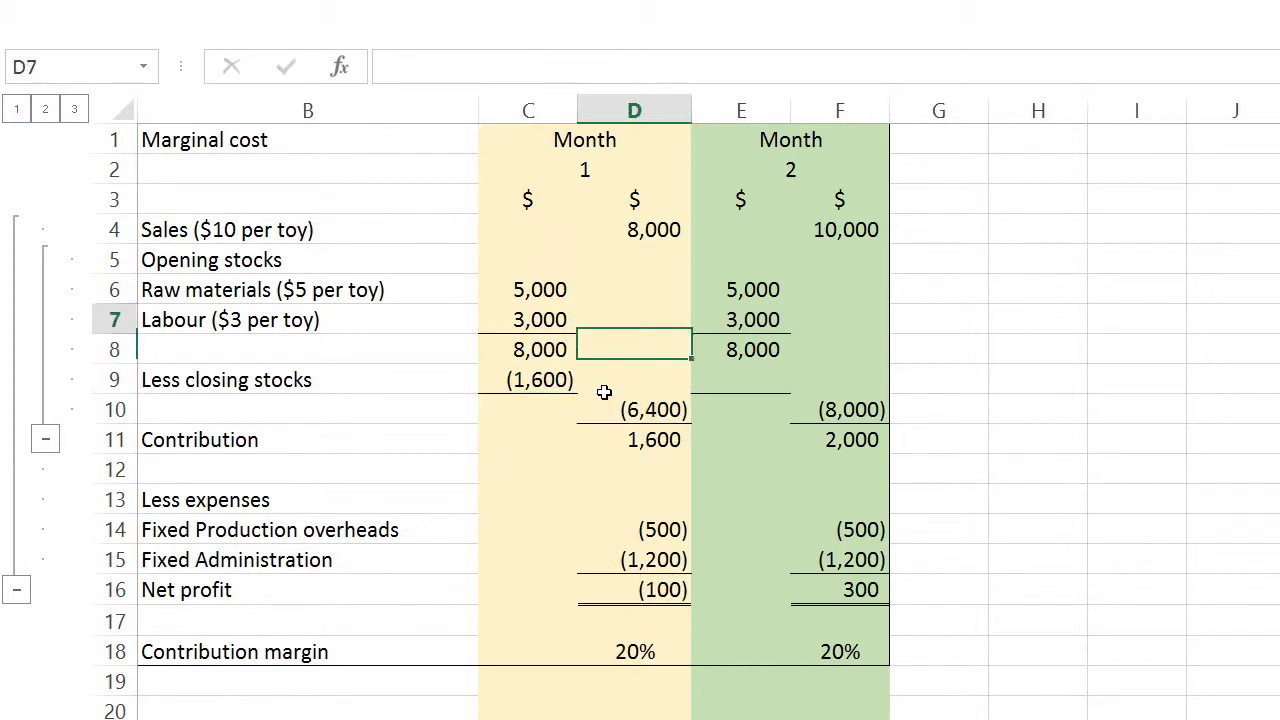
key(Right)
key(Up)
key(Up)
text(=)
key(Left)
key(Down)
key(Down)
key(Down)
key(Left)
key(Down)
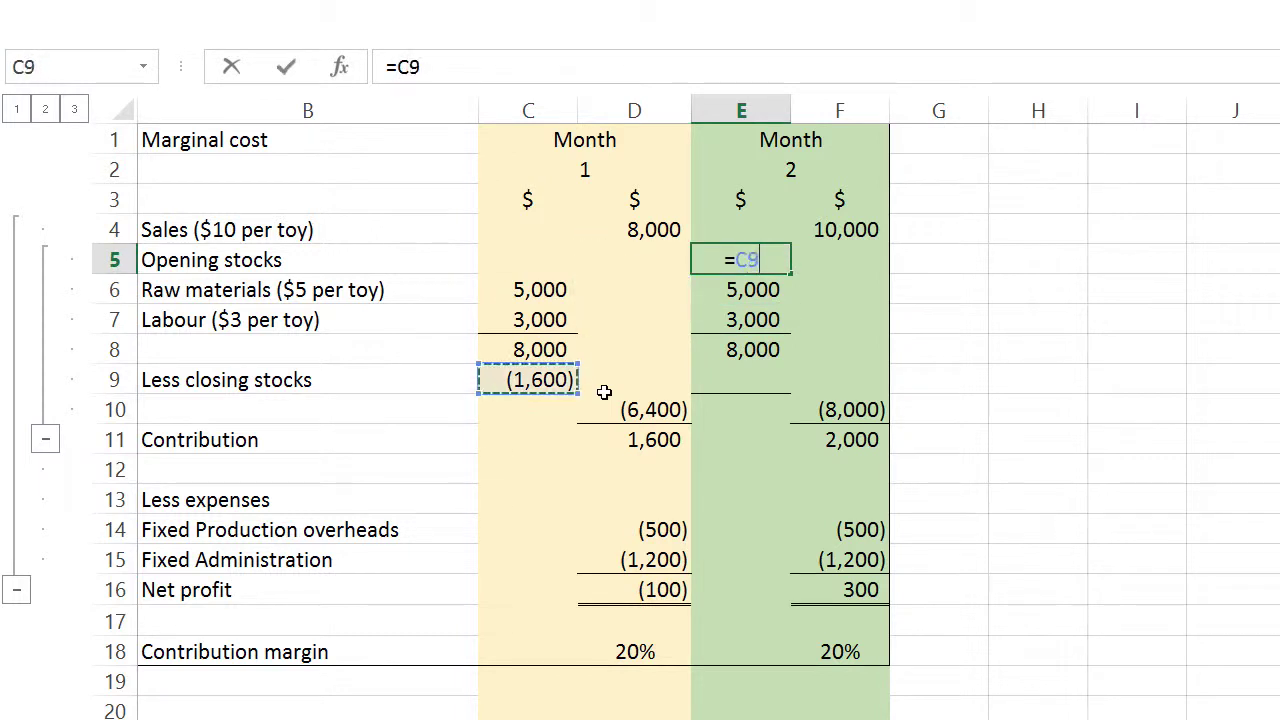
key(Return)
- Examine the Month 1 net profit, expenses, contribution and sales in the marginal cost statement
key(Left)
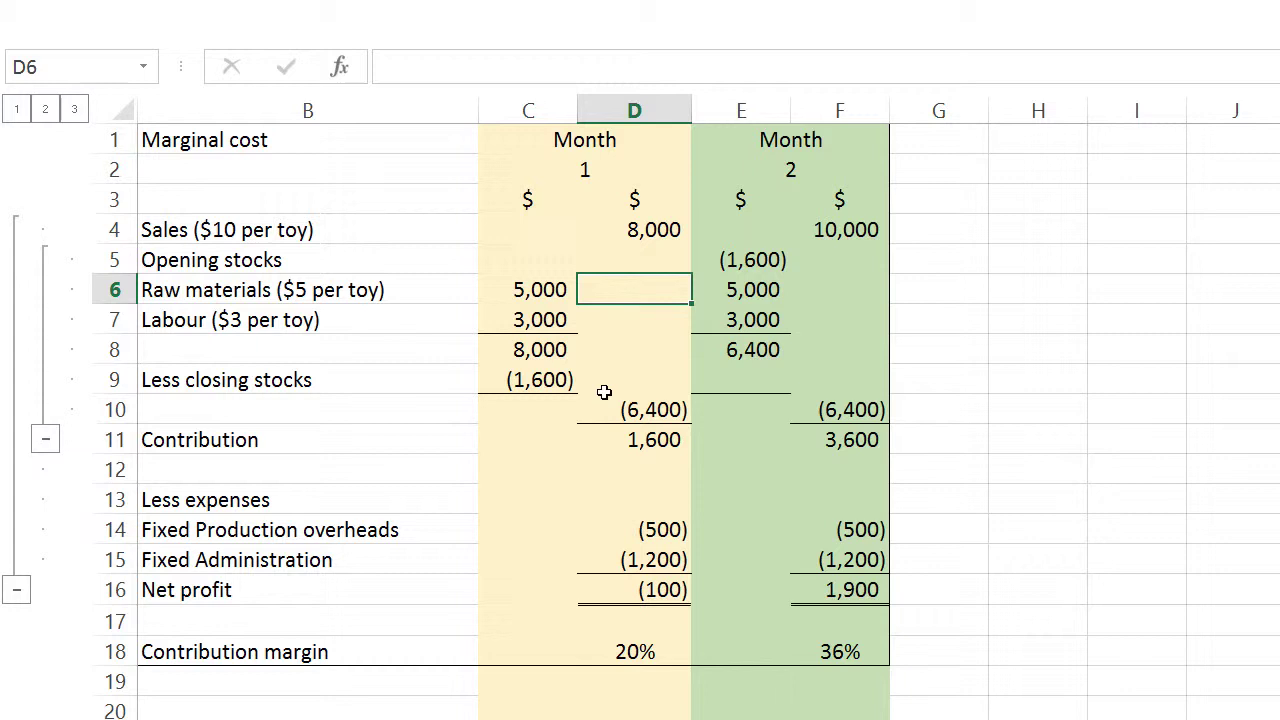
click(644, 592)
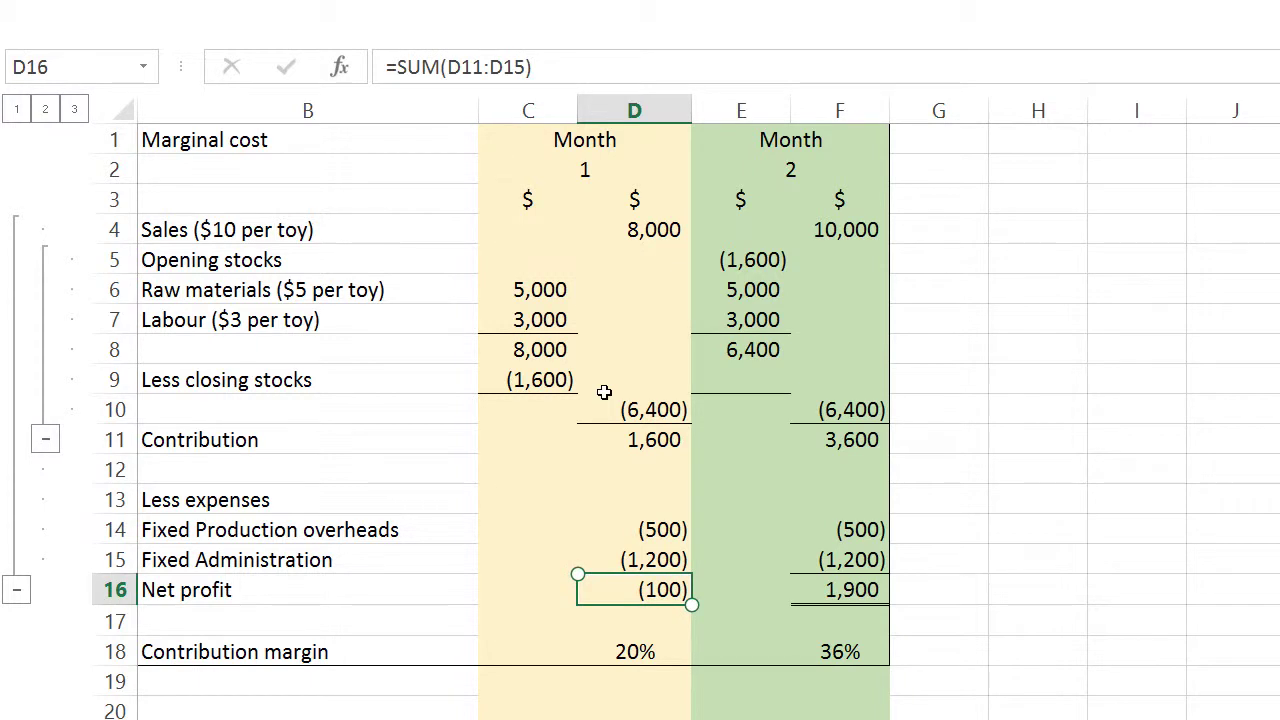
key(Up)
key(Up)
key(Up)
key(Up)
key(Up)
key(Up)
key(Up)
key(Up)
key(Up)
key(Up)
key(Up)
key(Up)
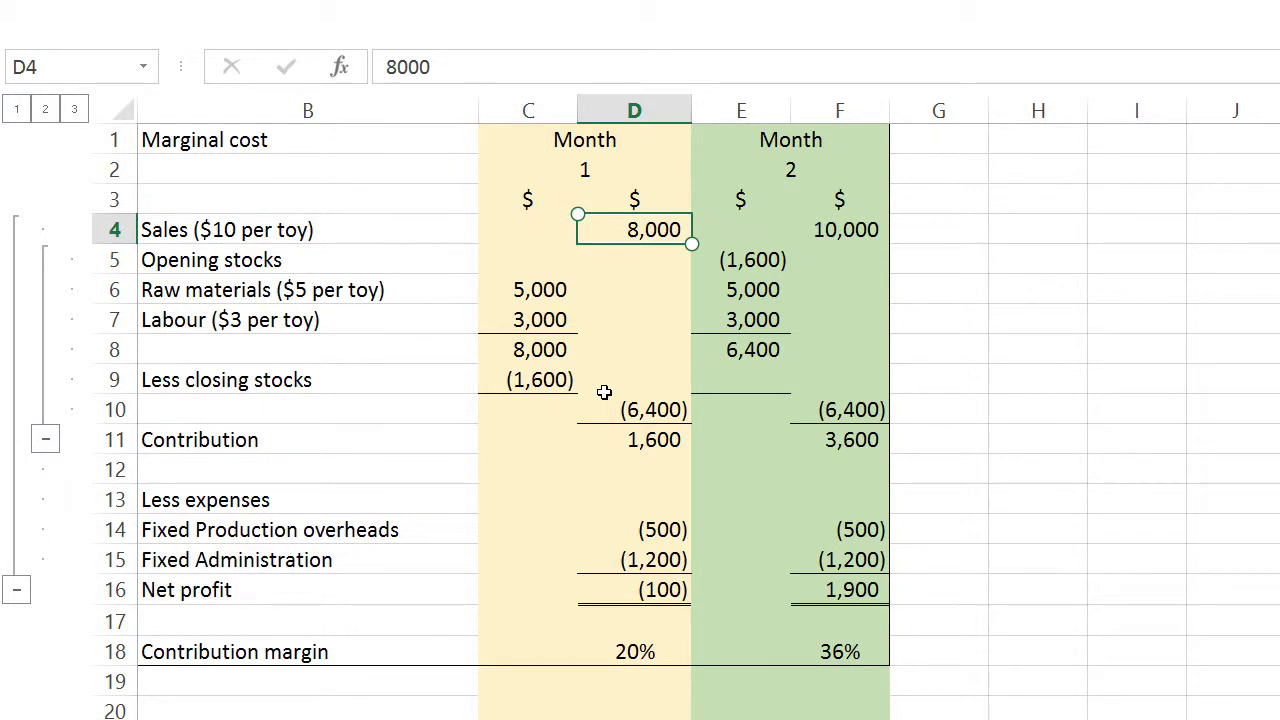
- Set the Month 1 sales in the absorption cost statement (cell D27) to 8000
scroll(604, 392, down, 1)
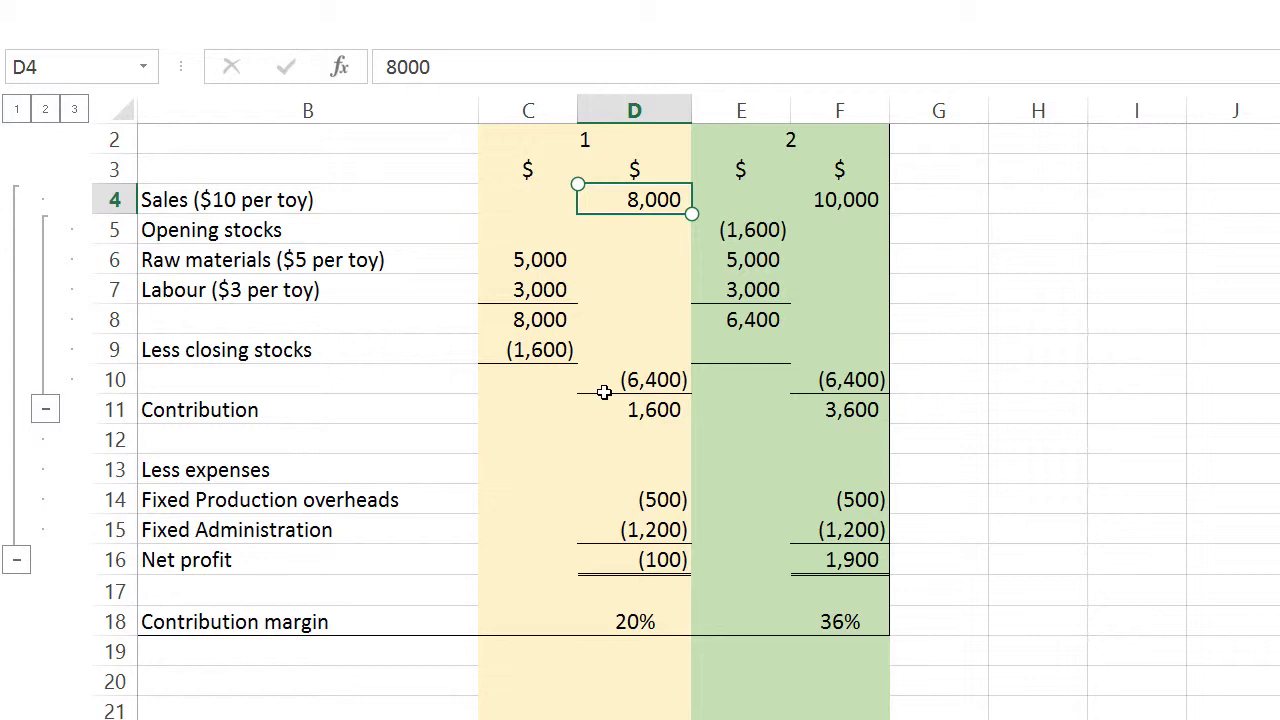
scroll(604, 392, down, 7)
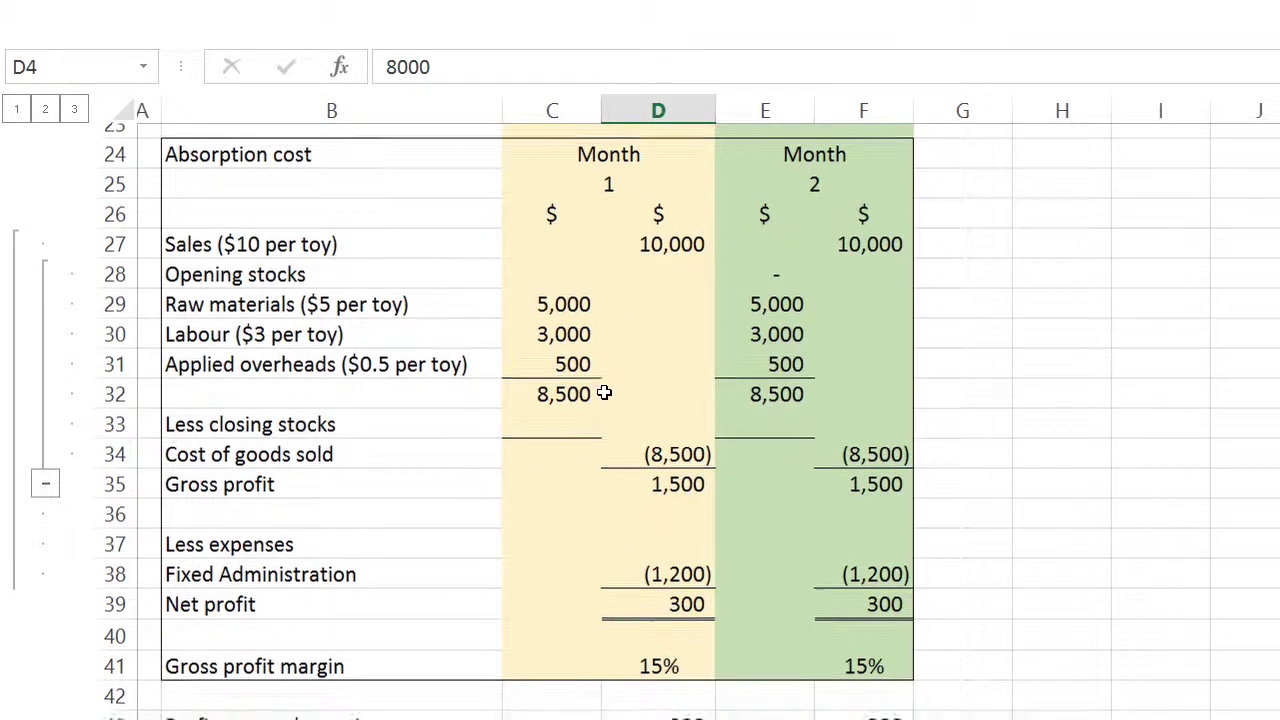
click(686, 259)
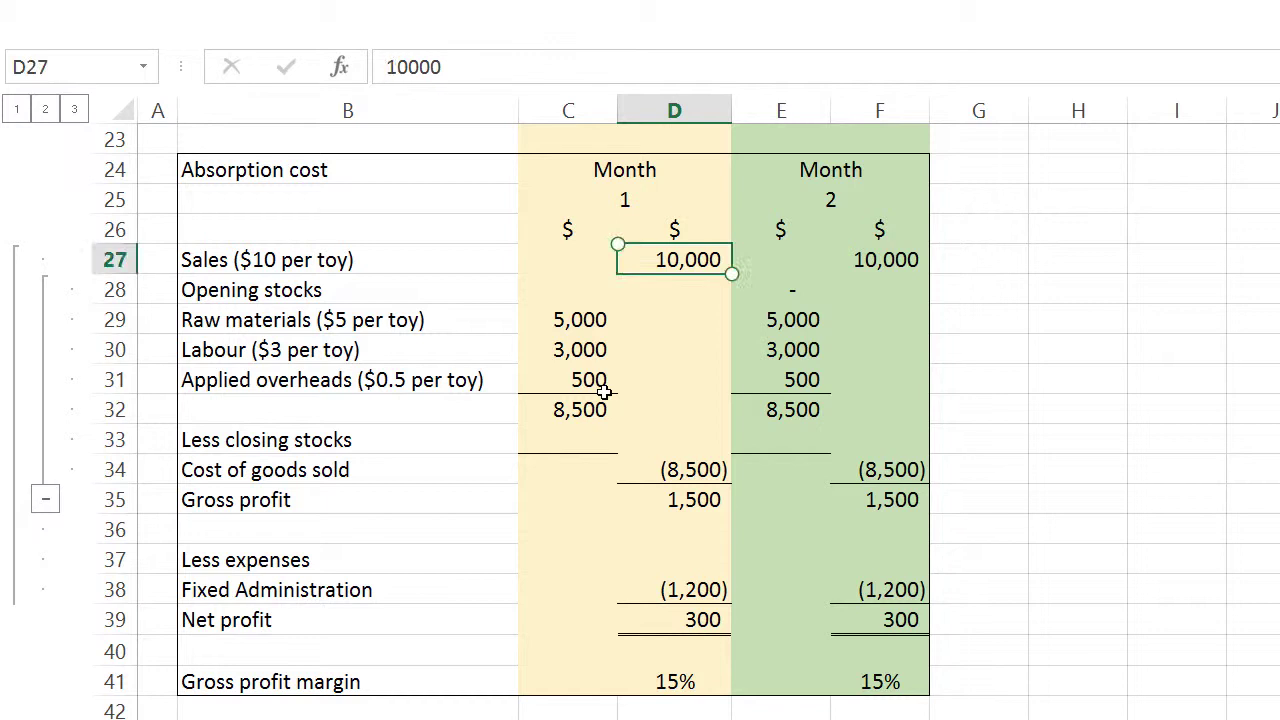
key(F2)
key(BackSpace)
key(BackSpace)
key(BackSpace)
key(BackSpace)
key(BackSpace)
text(8000)
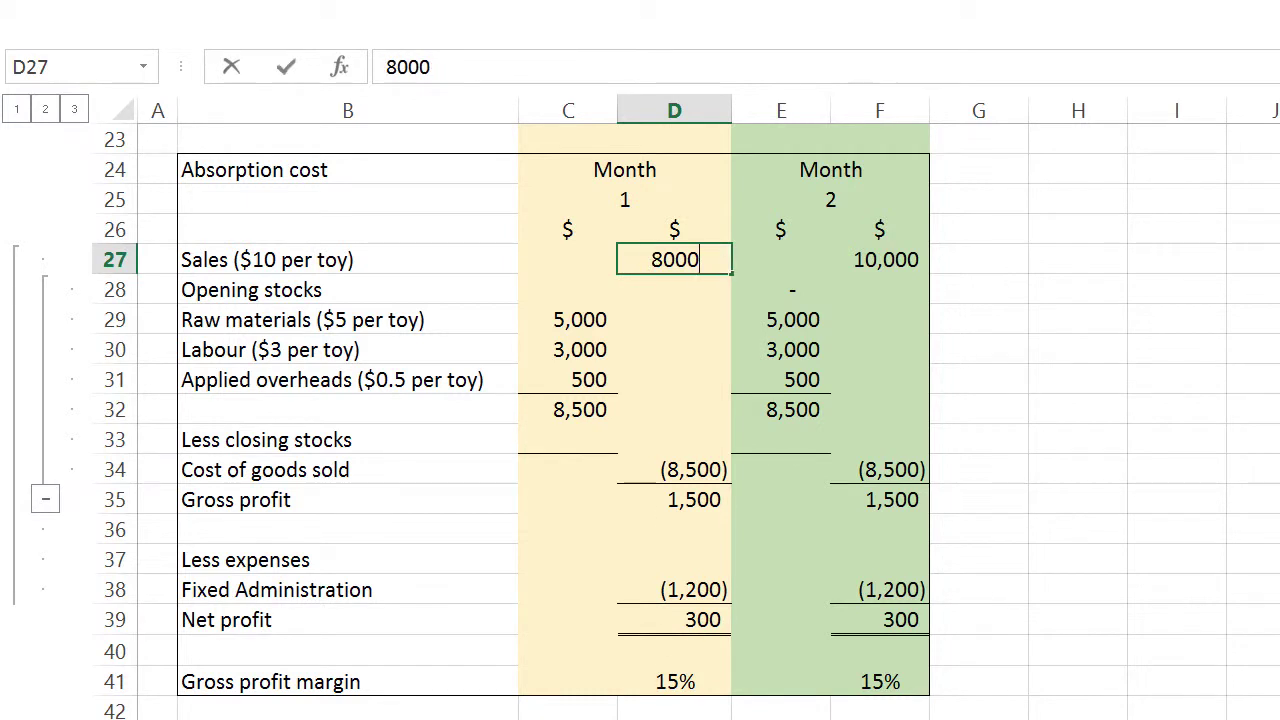
key(Return)
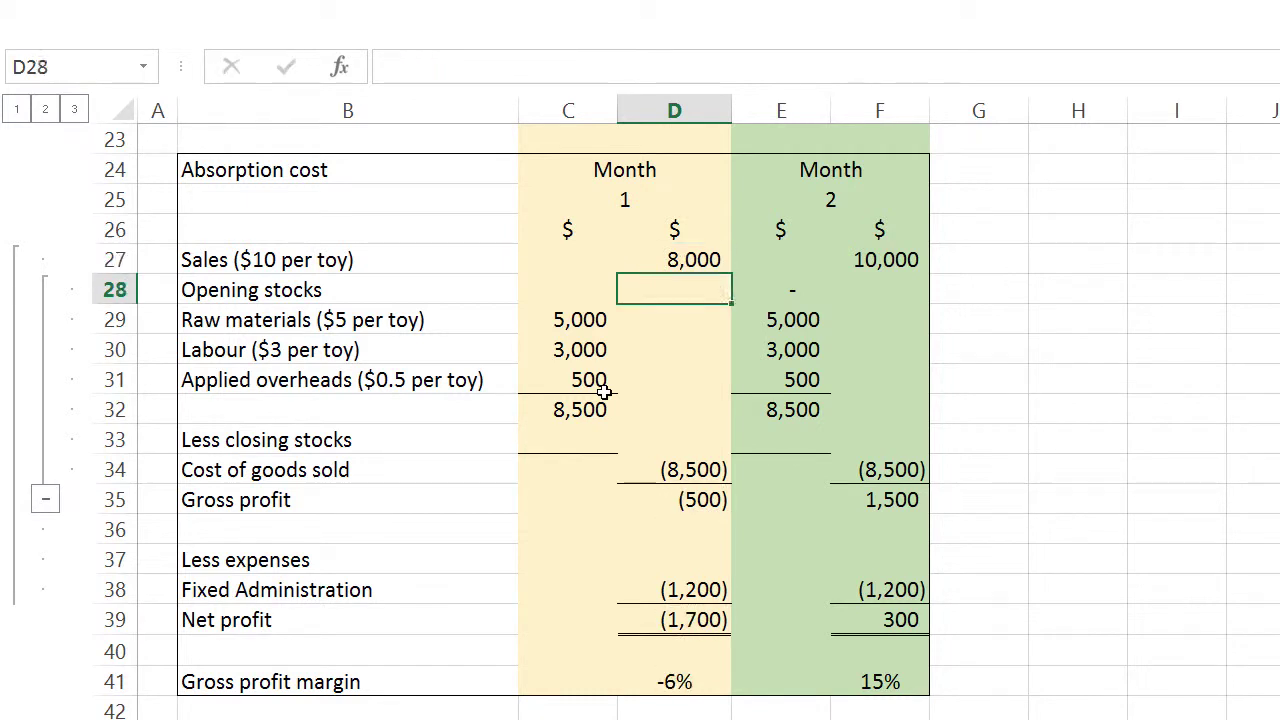
- Enter the Month 1 closing stocks in cell C33 of the absorption cost statement as =-200*(5+3+0.5)
key(Left)
key(Down)
key(Down)
key(Down)
key(Down)
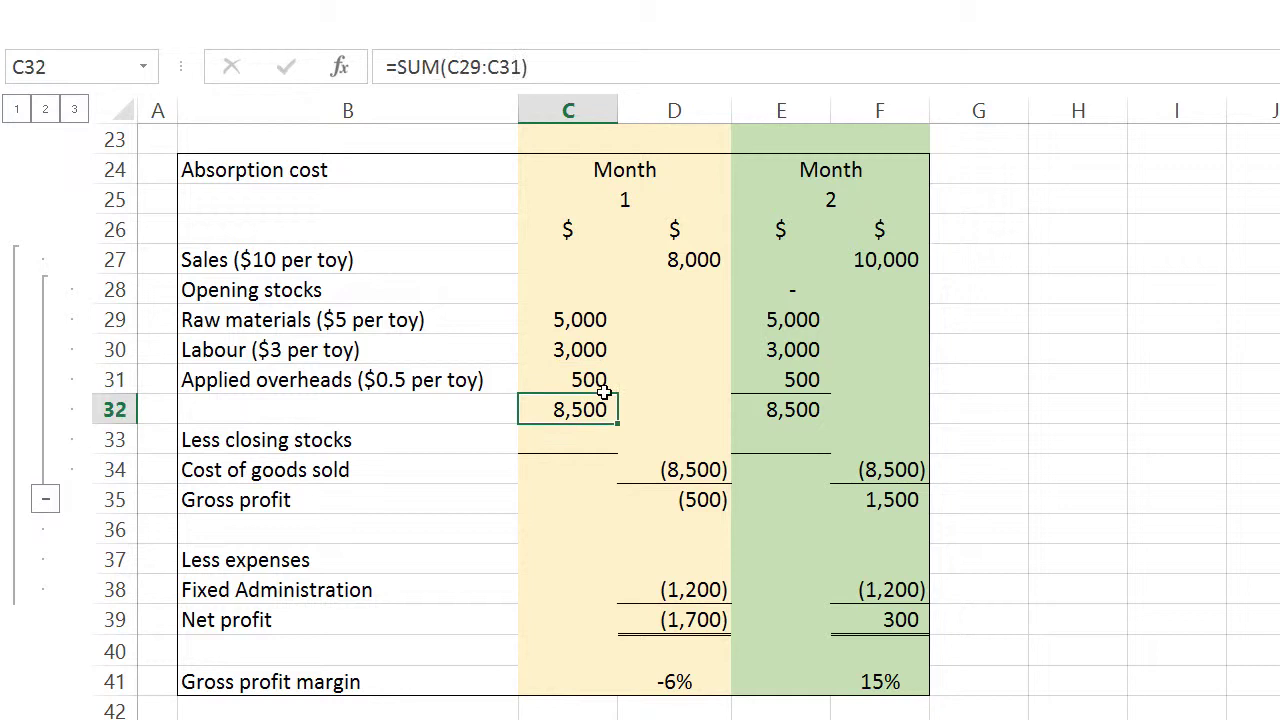
key(Up)
key(Up)
key(Down)
key(Down)
key(Down)
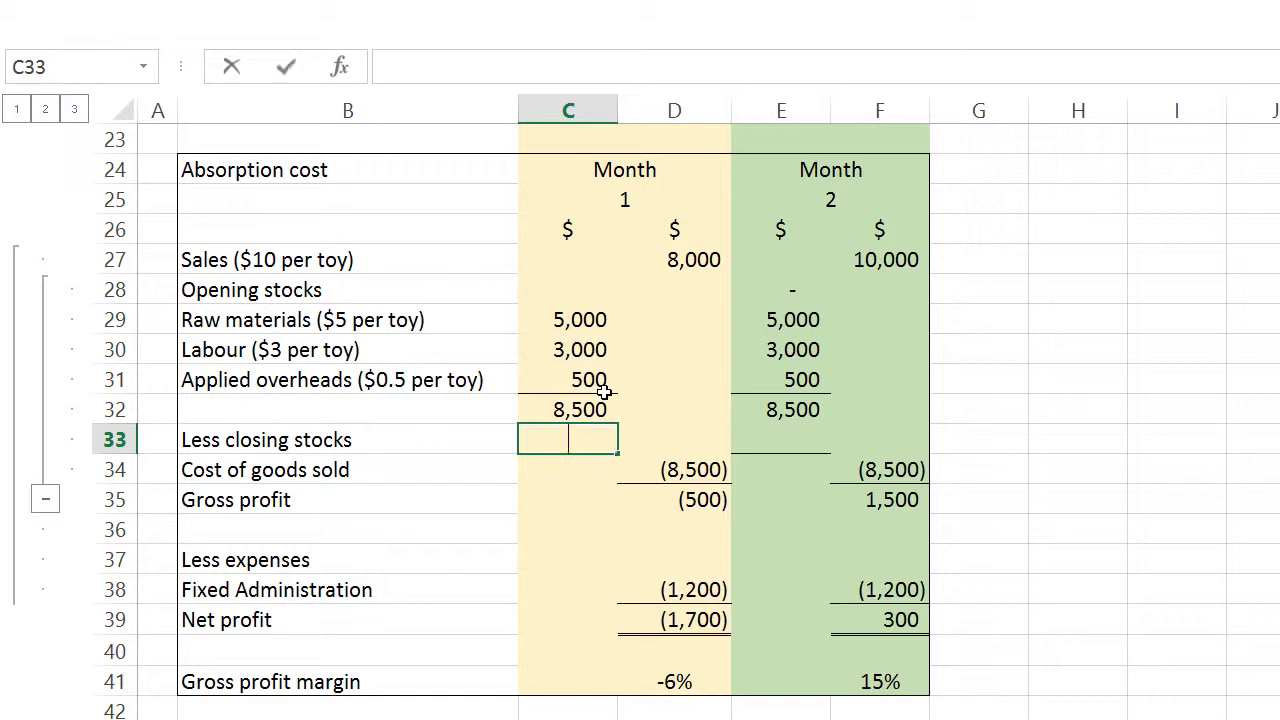
text(=-200*)
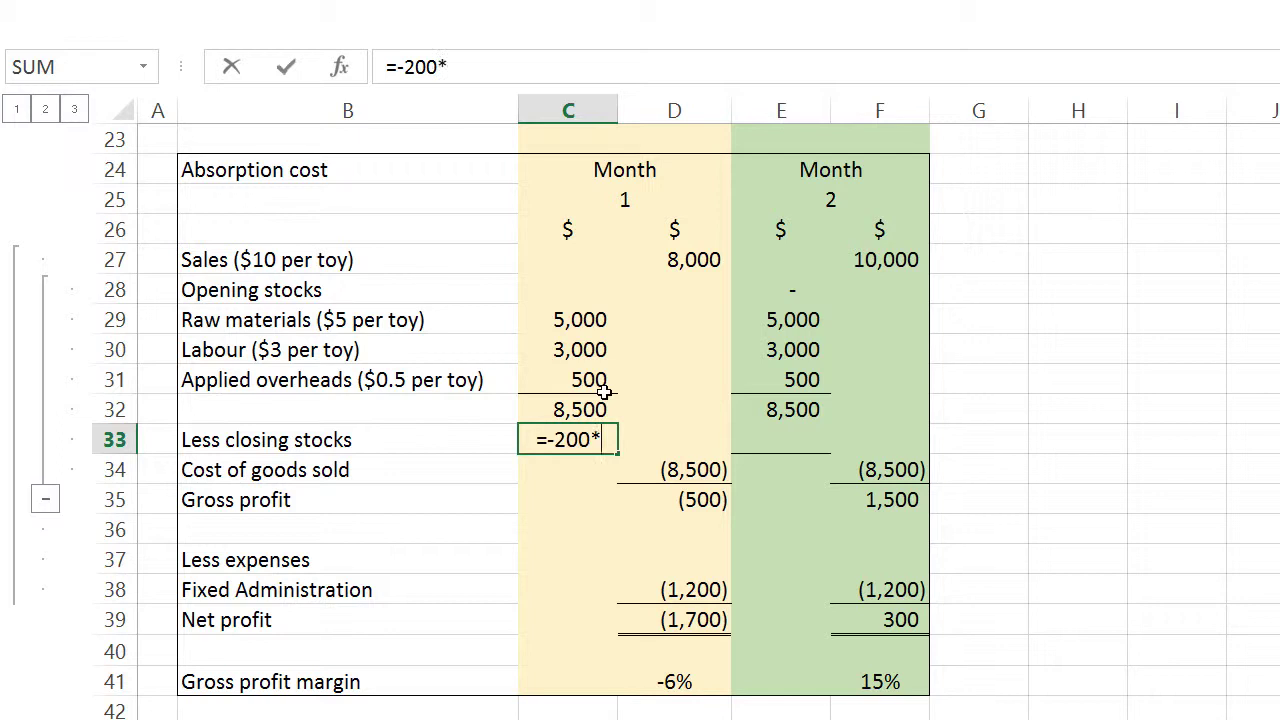
text(()
text(5+3+0/5)
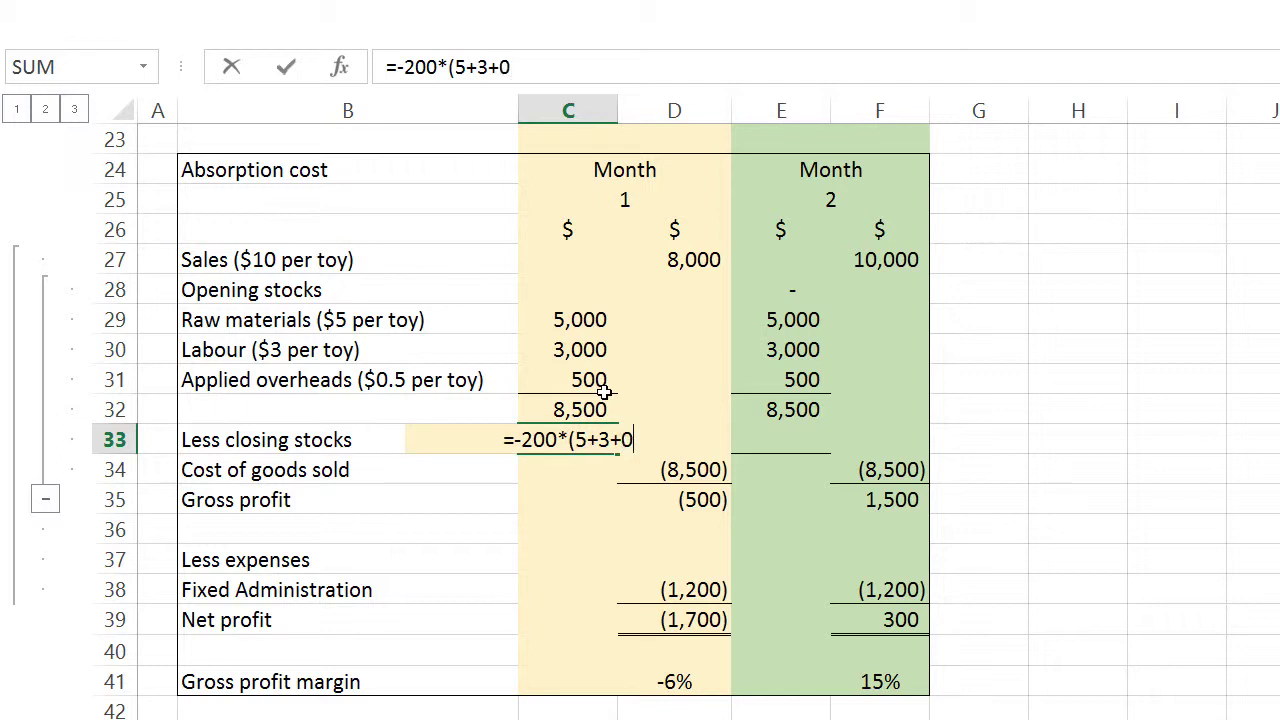
key(BackSpace)
key(BackSpace)
text(.5))
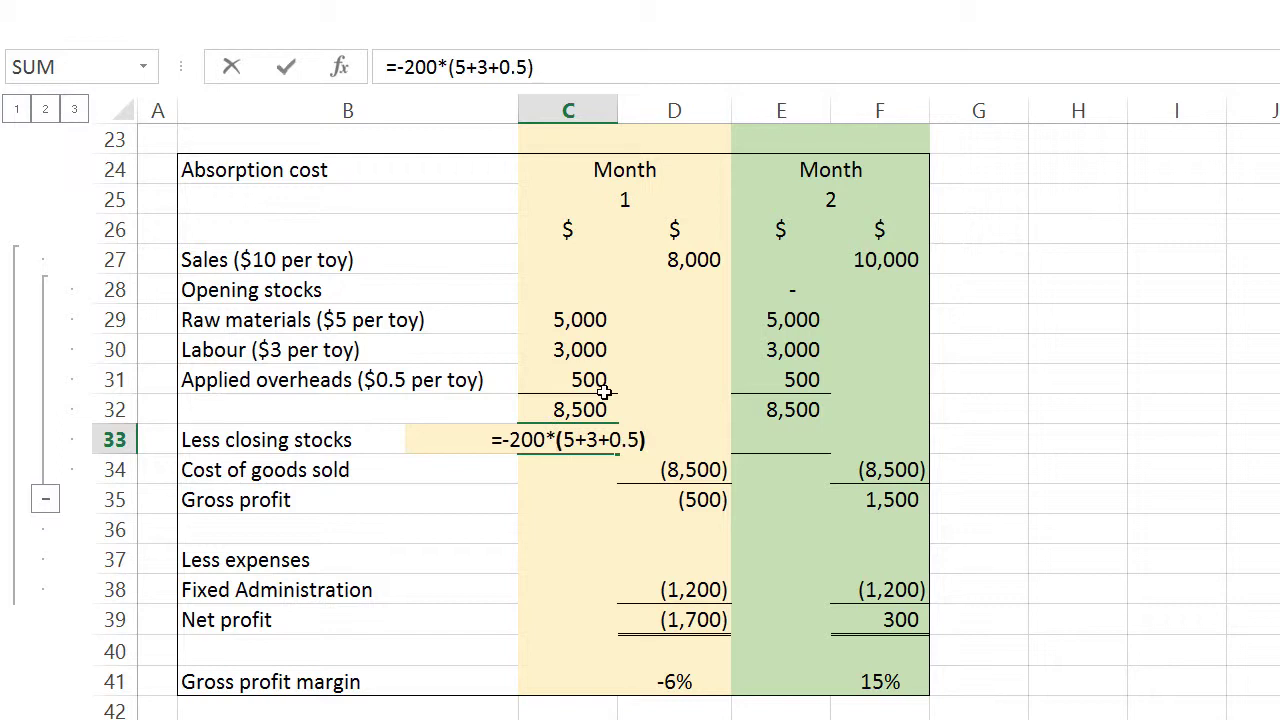
key(Return)
- Compare the Month 1 net profit in the absorption cost statement with the one in the marginal cost statement
key(Right)
key(Down)
key(Down)
key(Down)
key(Down)
key(Down)
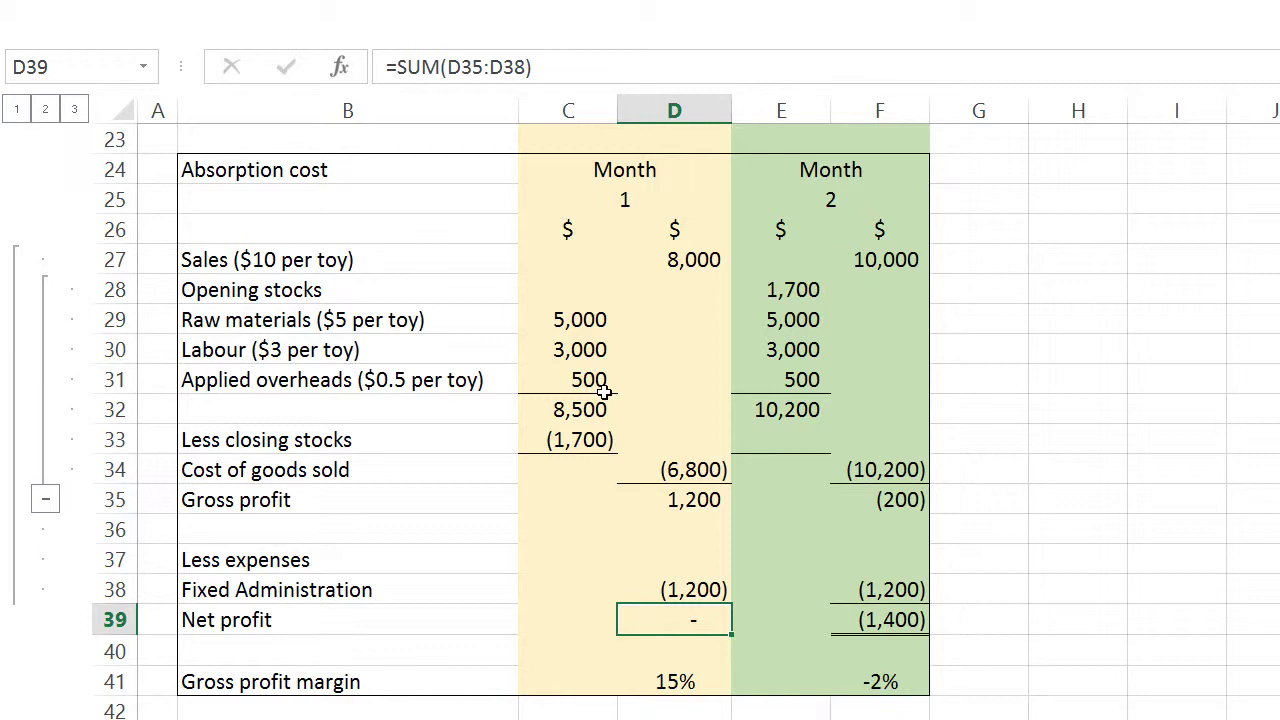
scroll(604, 392, up, 7)
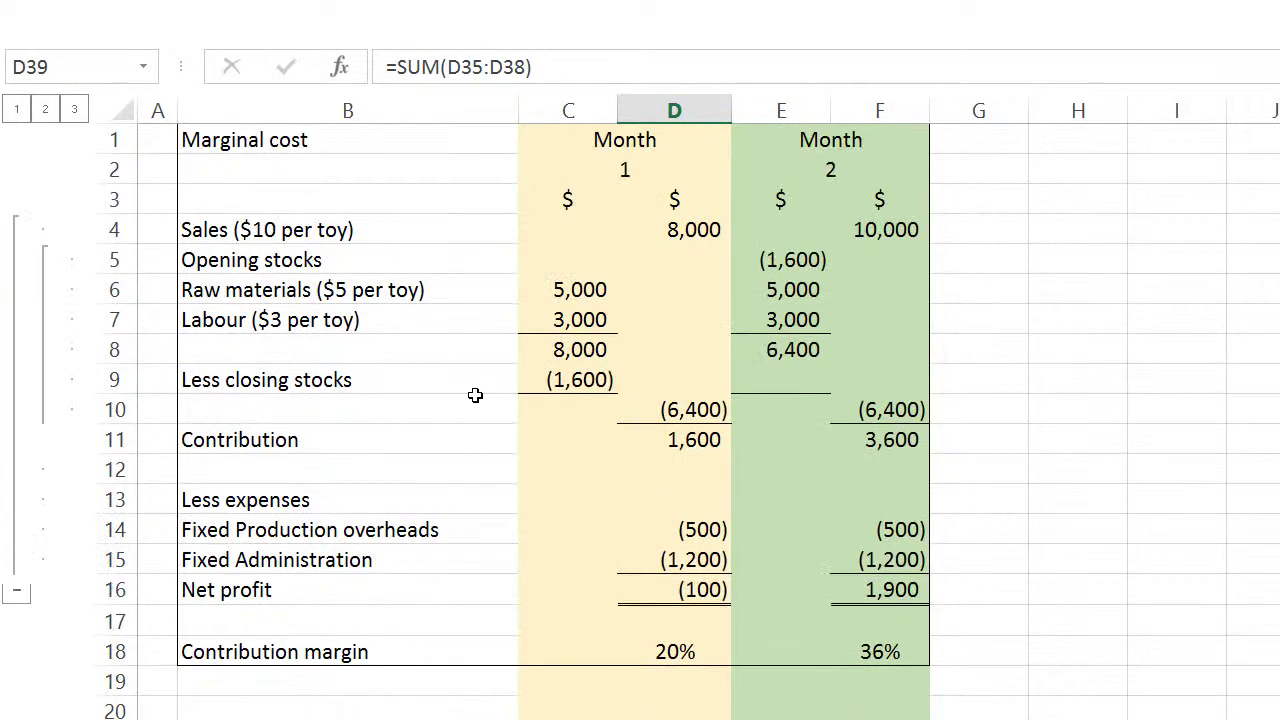
key(Page_Up)
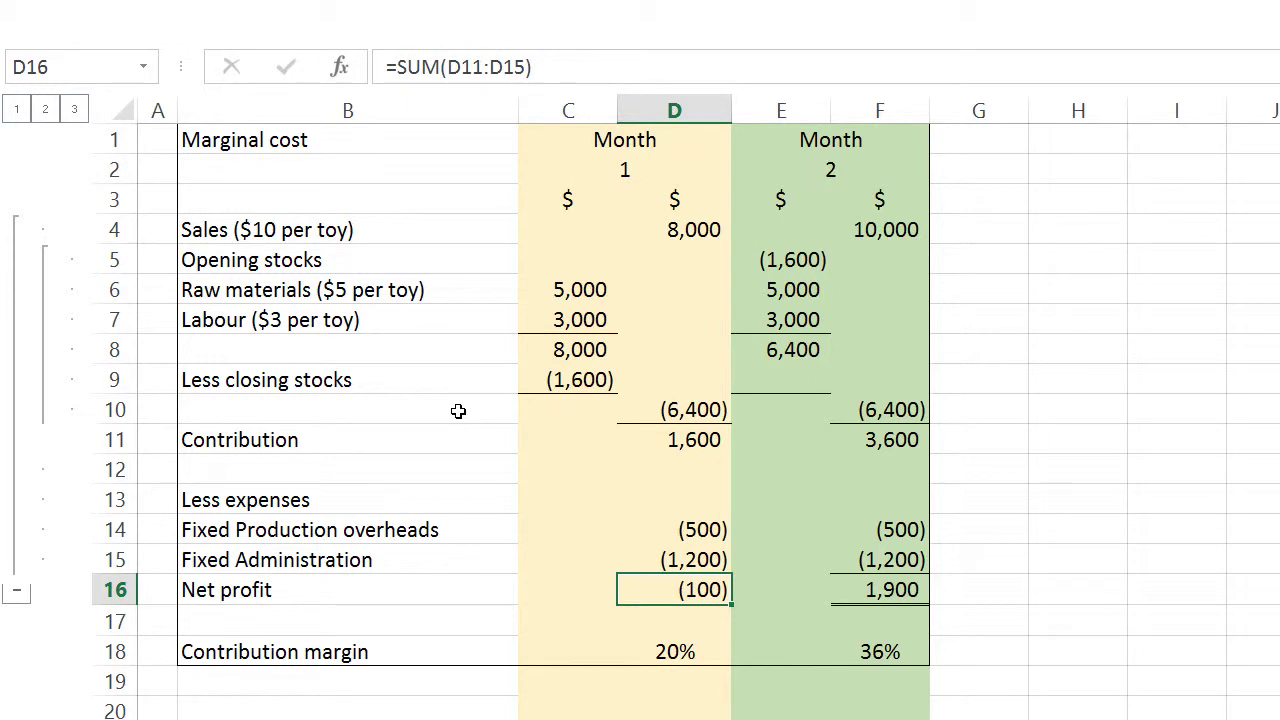
- Set the Month 1 sales in the marginal cost statement (cell D4) to 6000
click(708, 229)
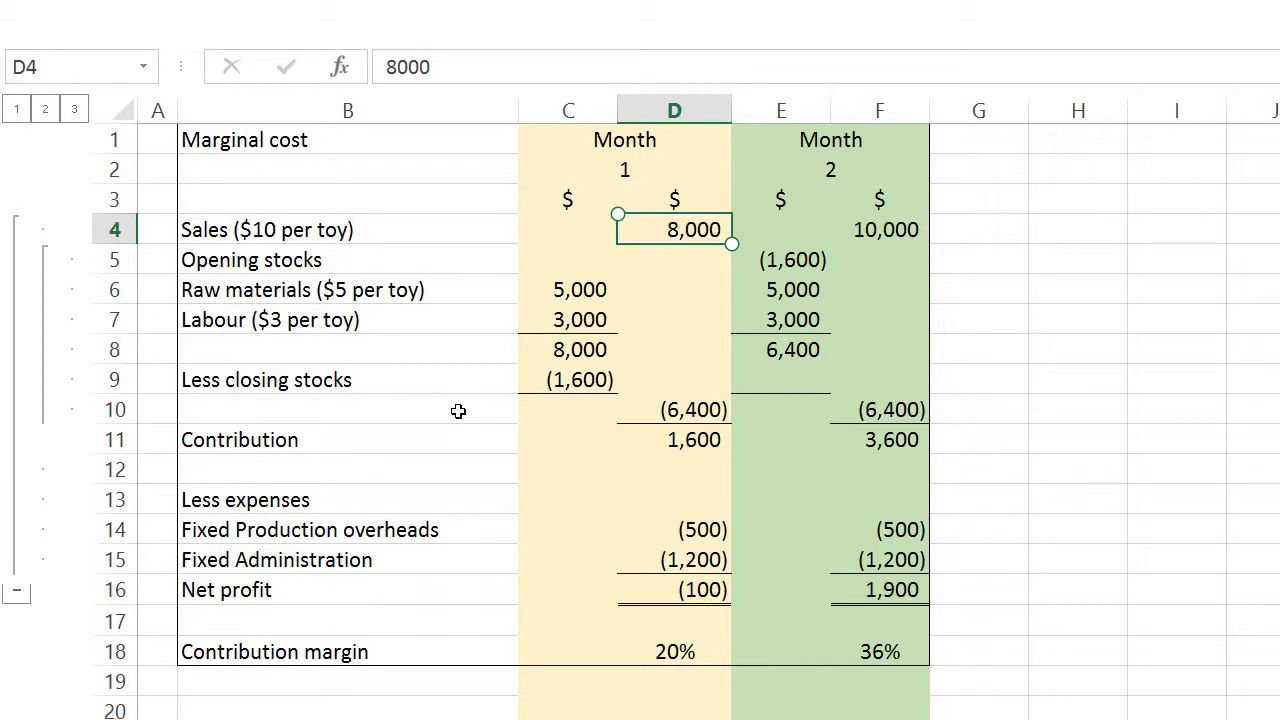
text(6,00)
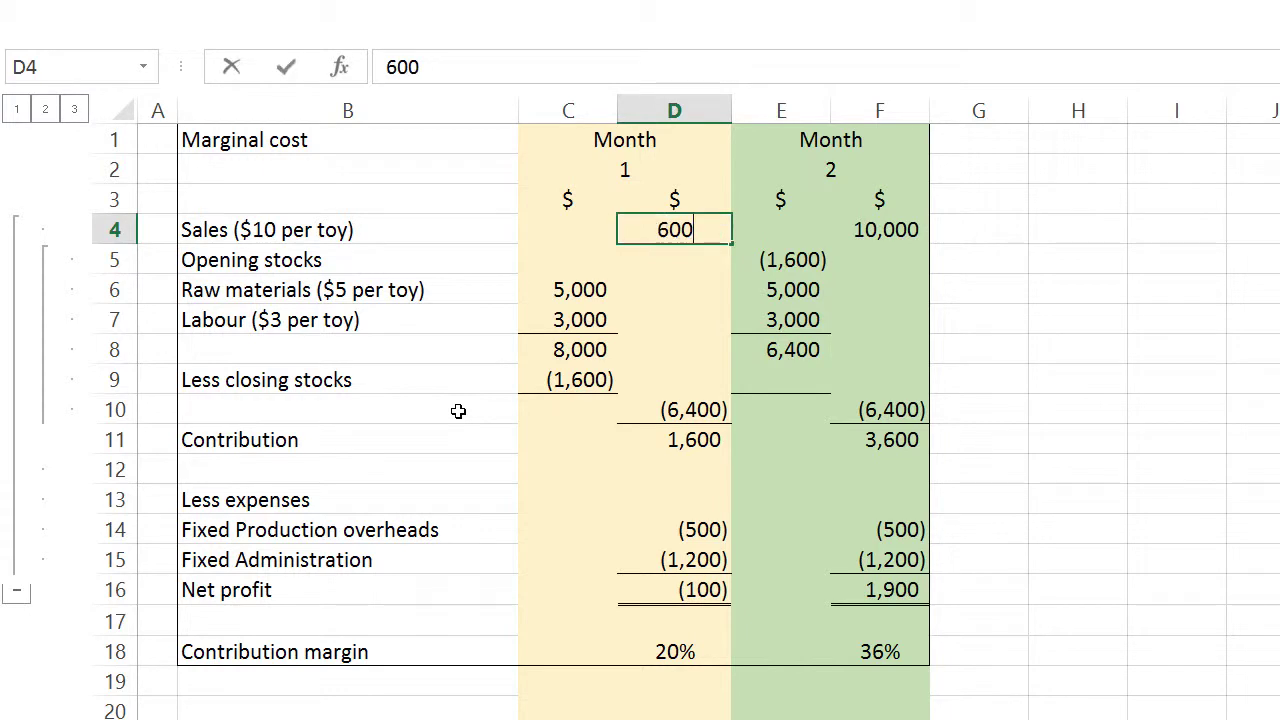
text(0)
key(Return)
- Set the Month 1 closing stocks in cell C9 of the marginal cost statement to =-400*8 and check the net profit
key(Left)
key(Down)
key(Down)
key(Down)
key(Down)
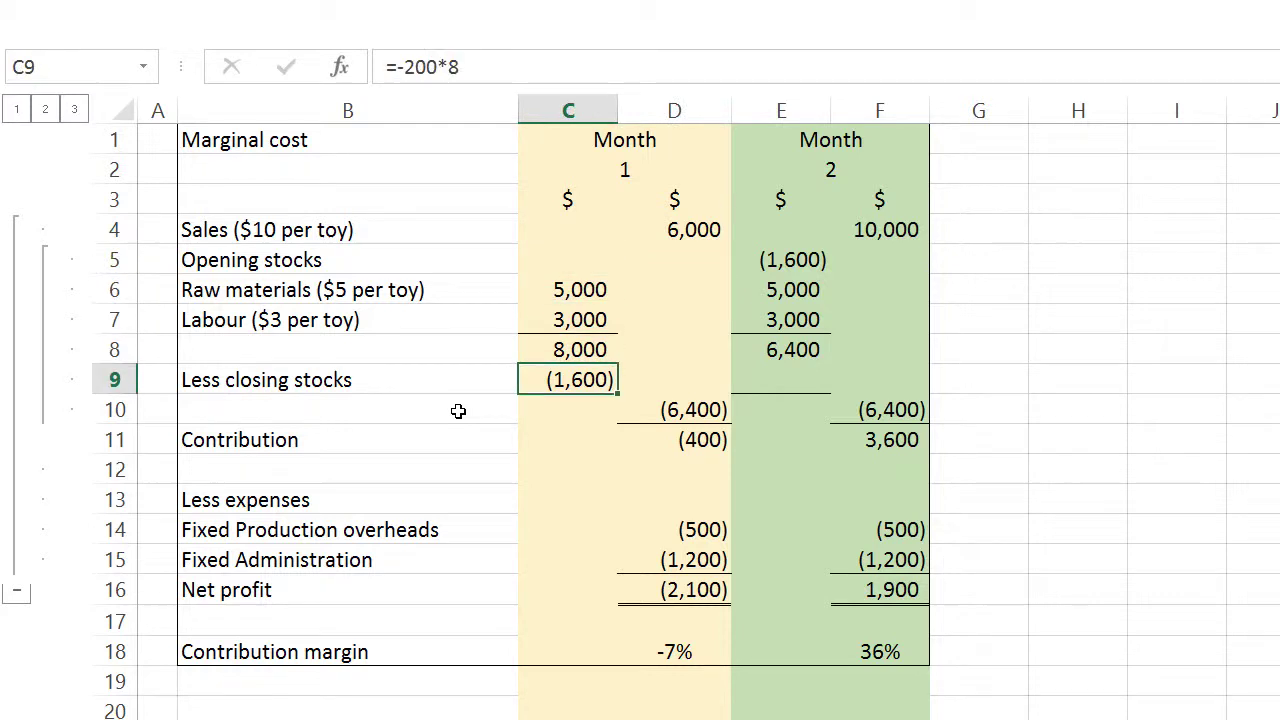
text(=-400)
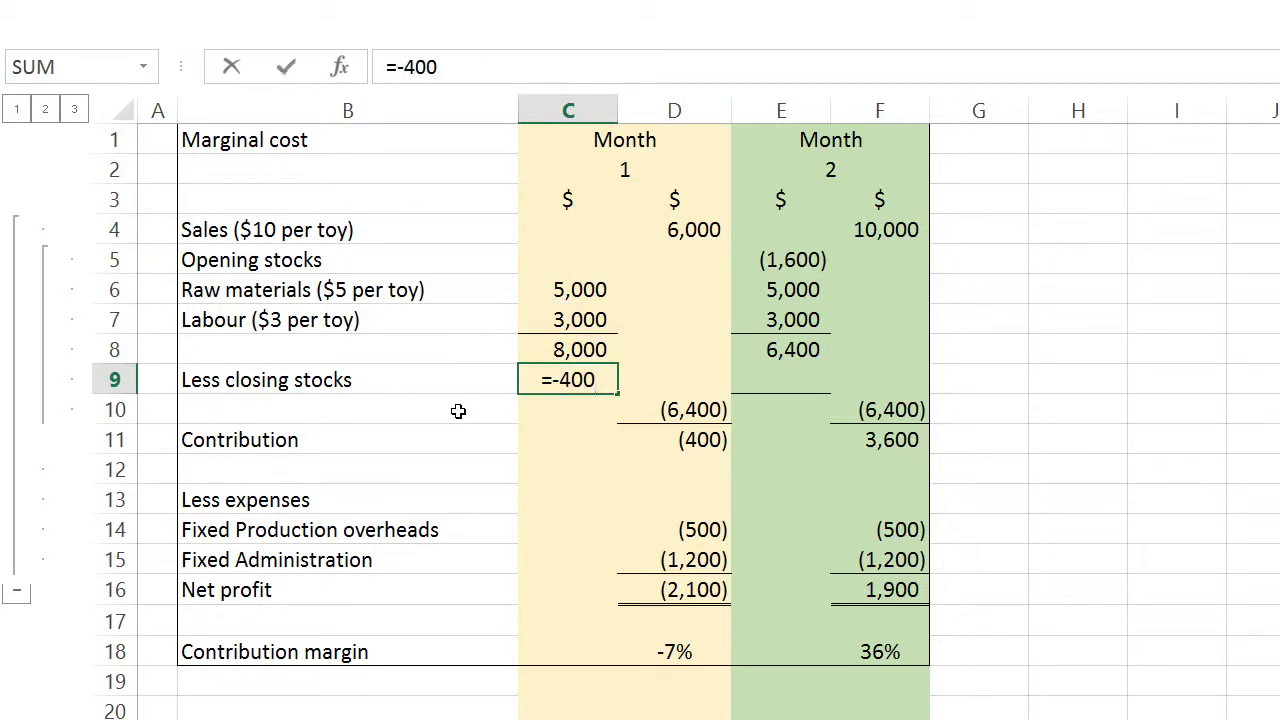
text(*8)
key(Return)
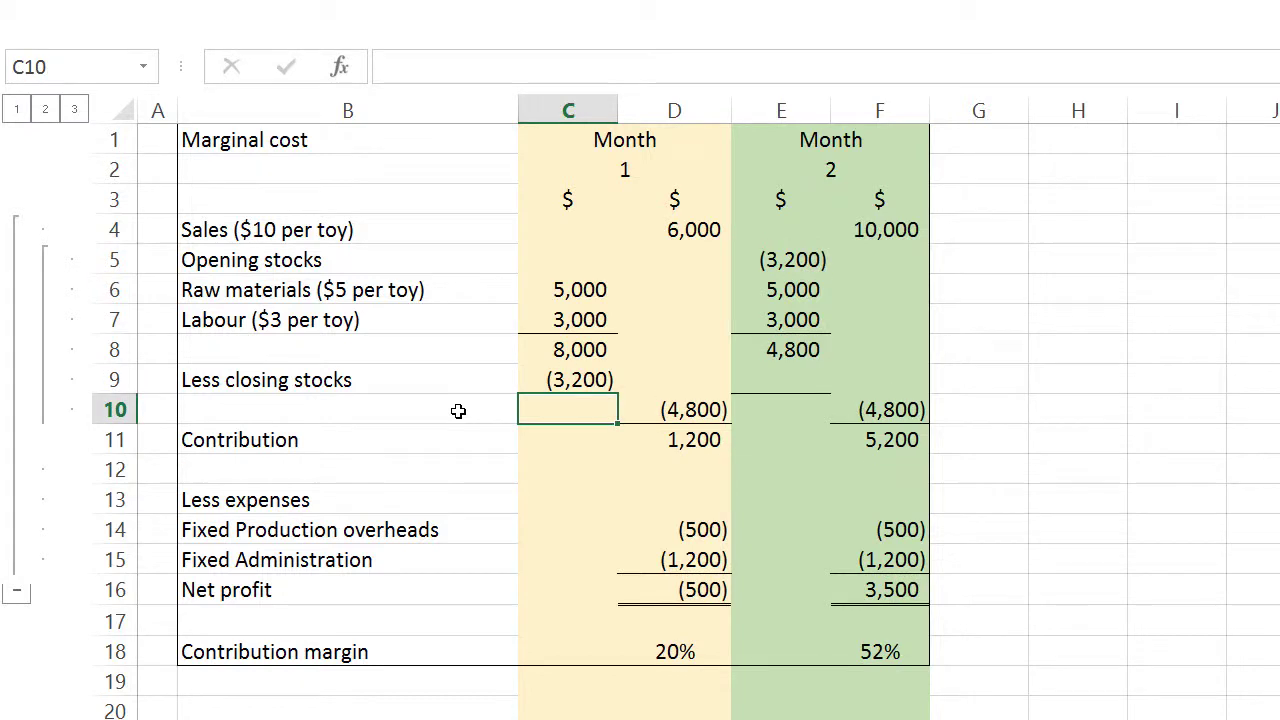
click(674, 589)
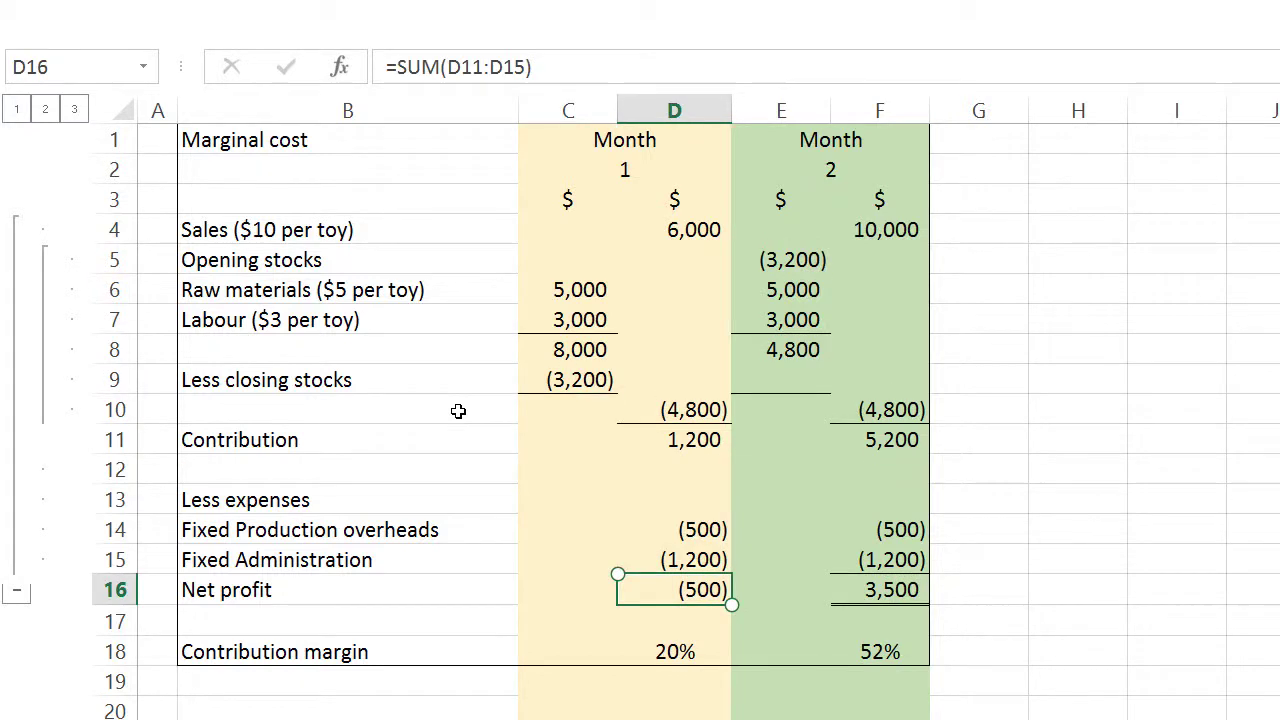
- Hide the Month 2 columns, E and F
scroll(458, 411, down, 2)
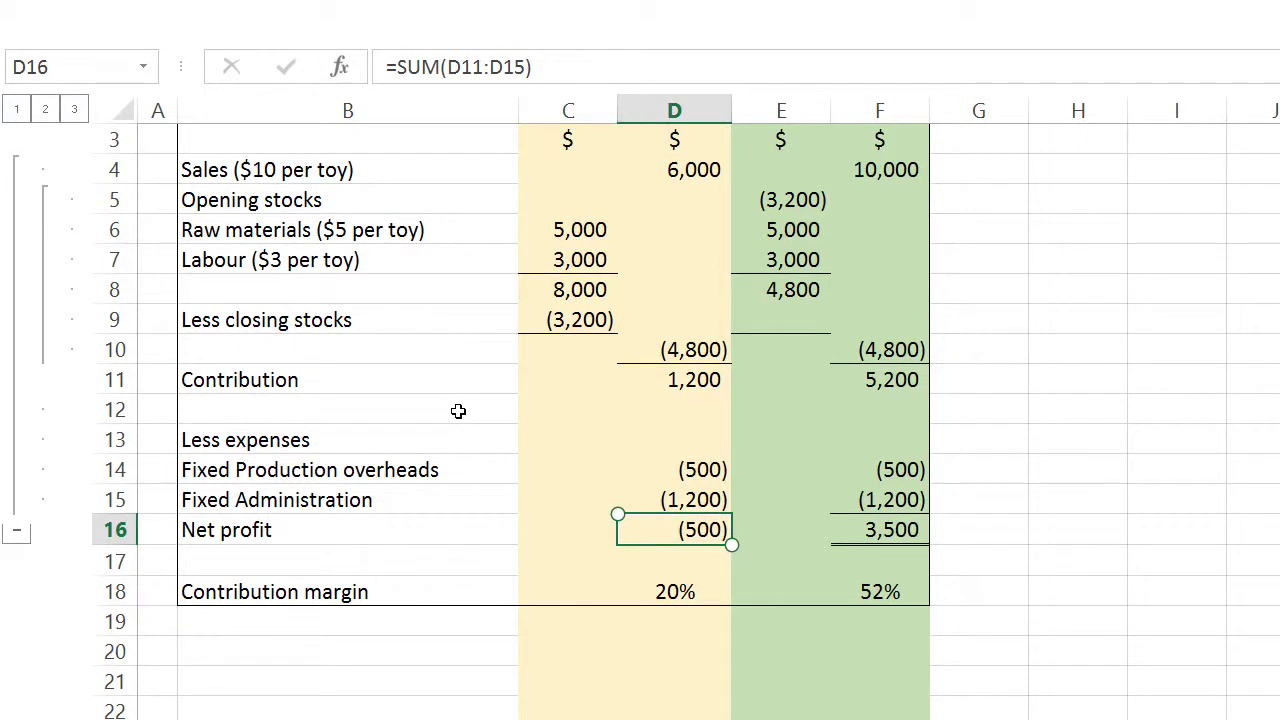
scroll(458, 411, down, 6)
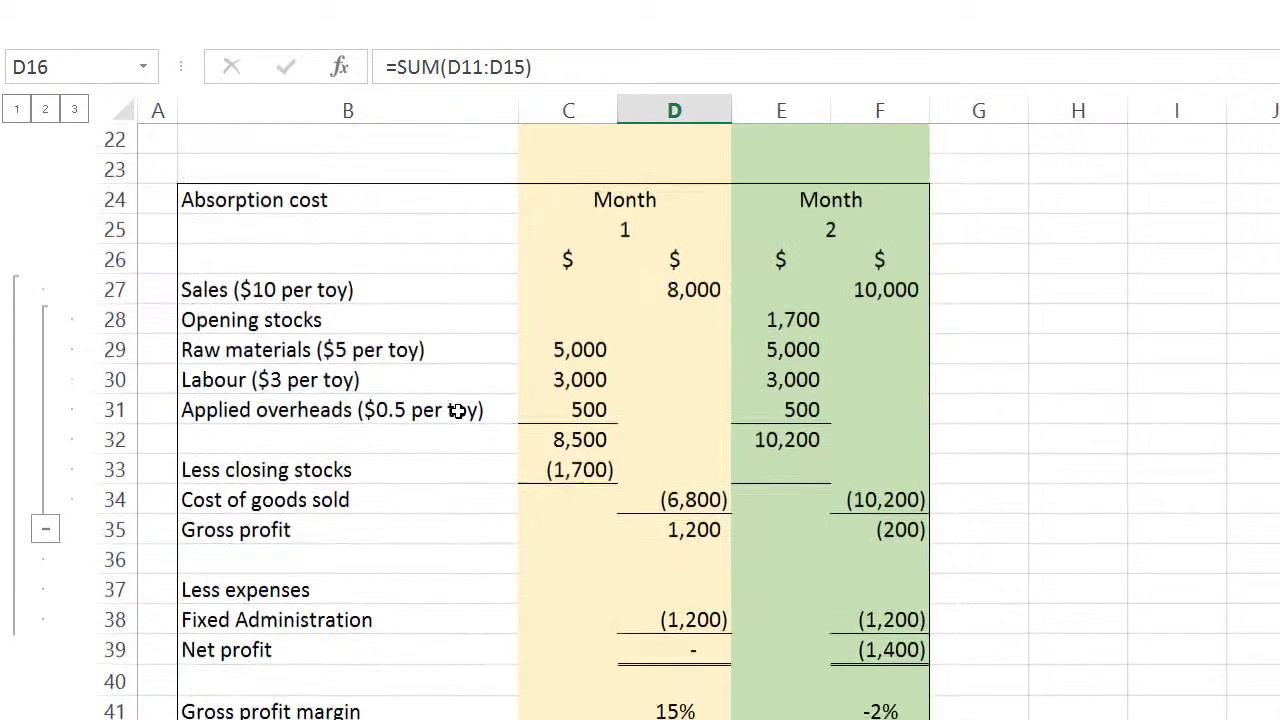
scroll(458, 411, down, 1)
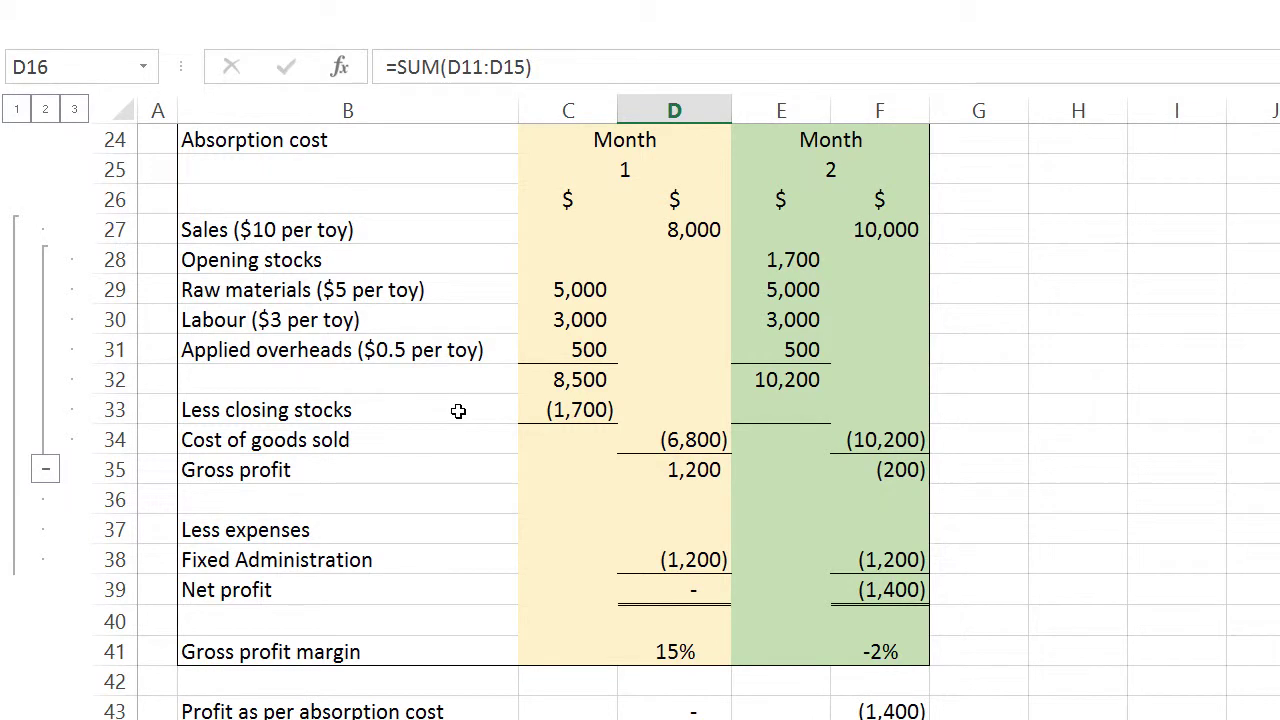
click(781, 110)
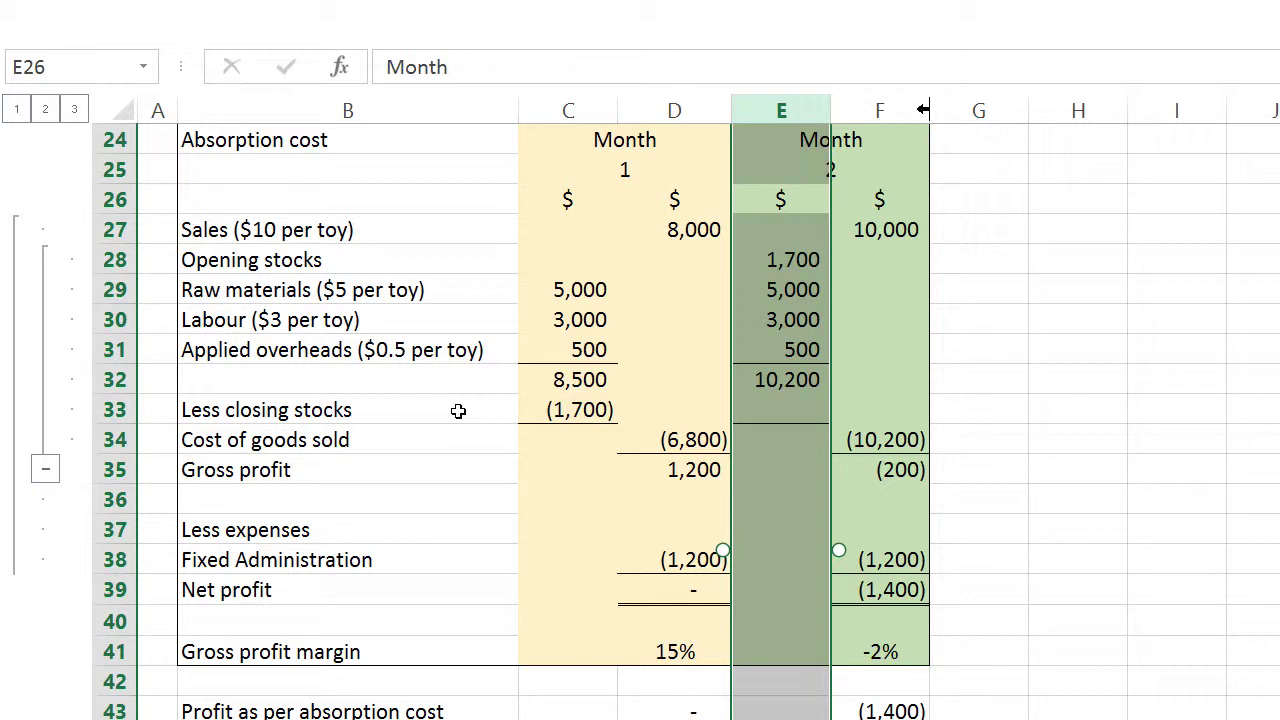
drag(784, 110, 900, 110)
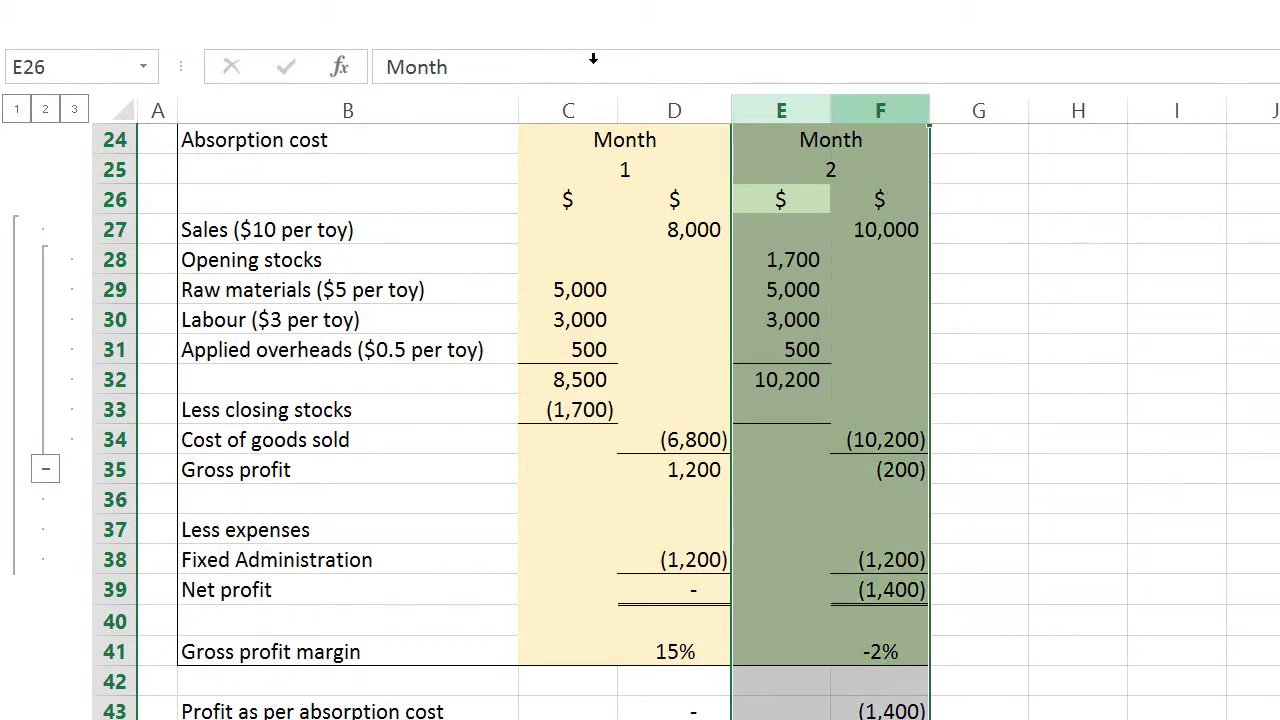
right_click(880, 106)
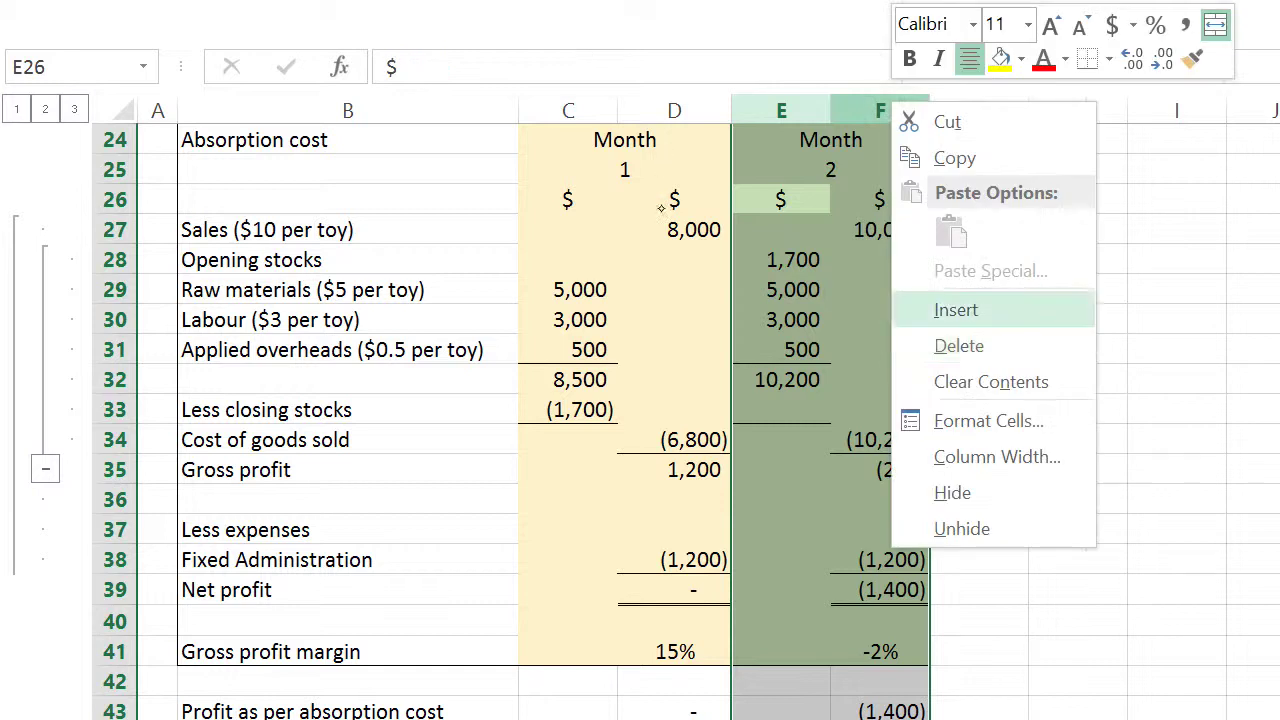
key(Return)
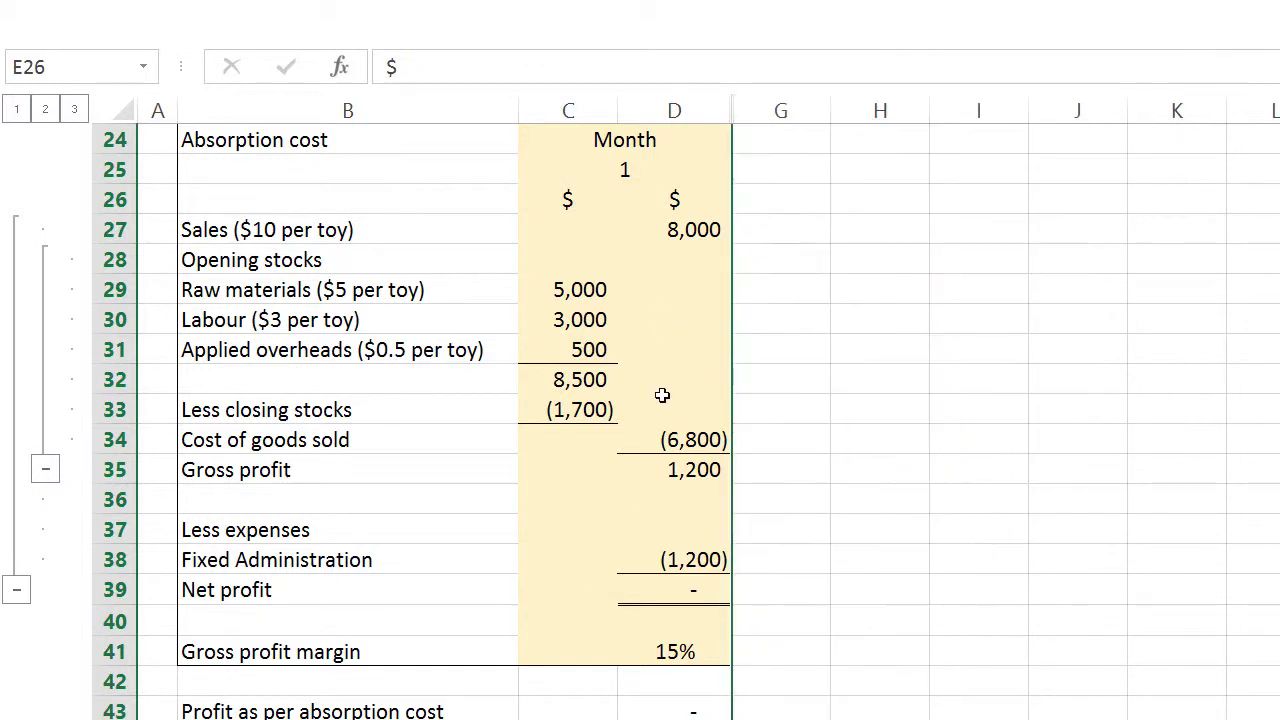
click(674, 559)
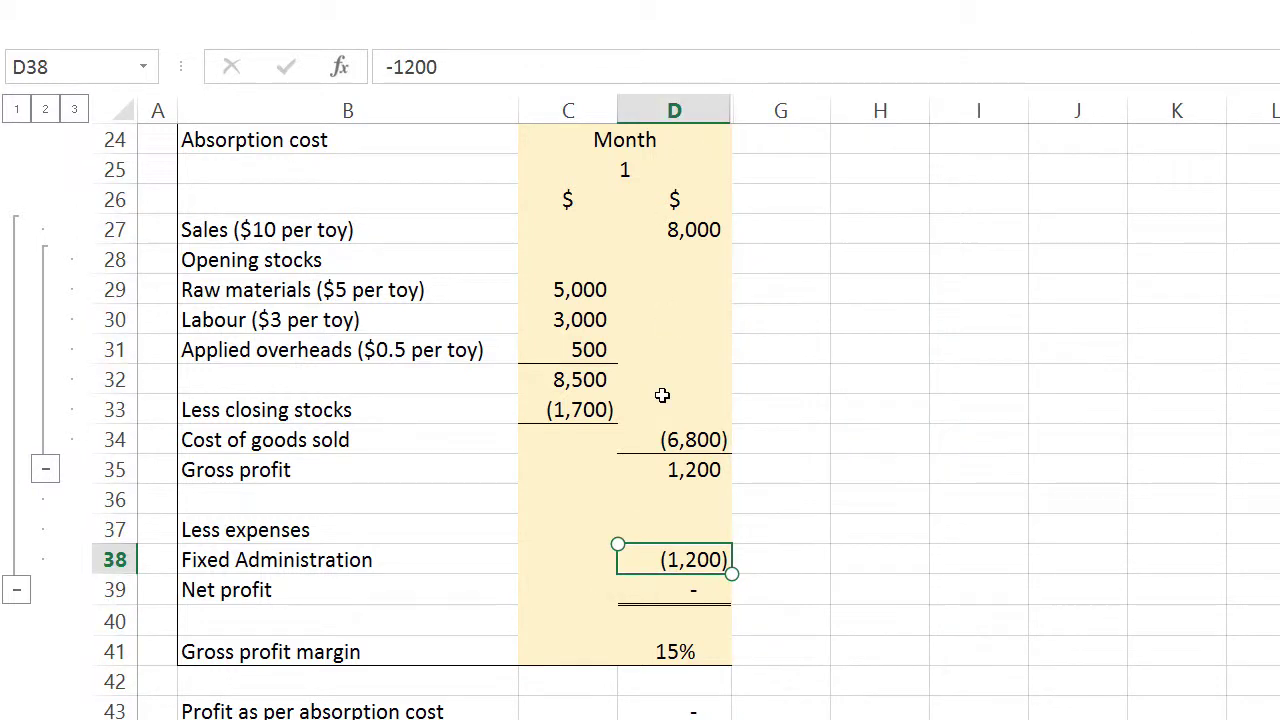
- Set the Month 1 sales in the absorption cost statement (cell D27) to 6000
scroll(662, 395, up, 8)
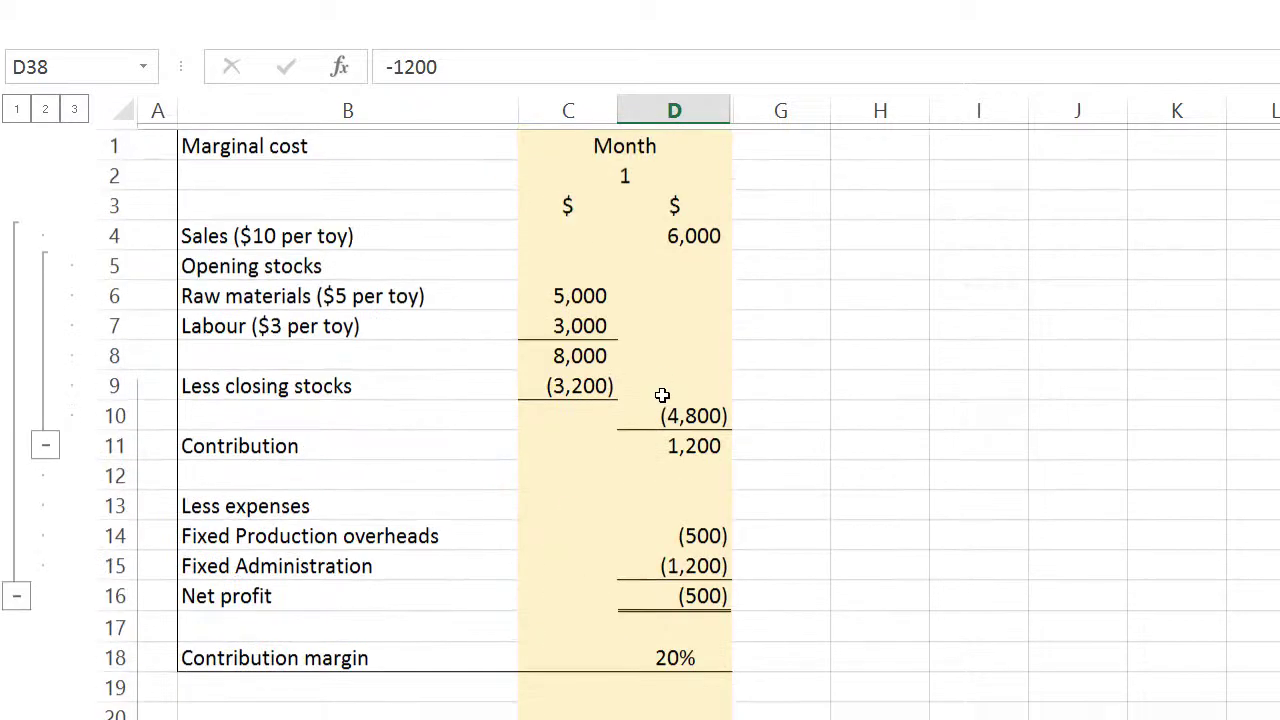
scroll(662, 395, down, 4)
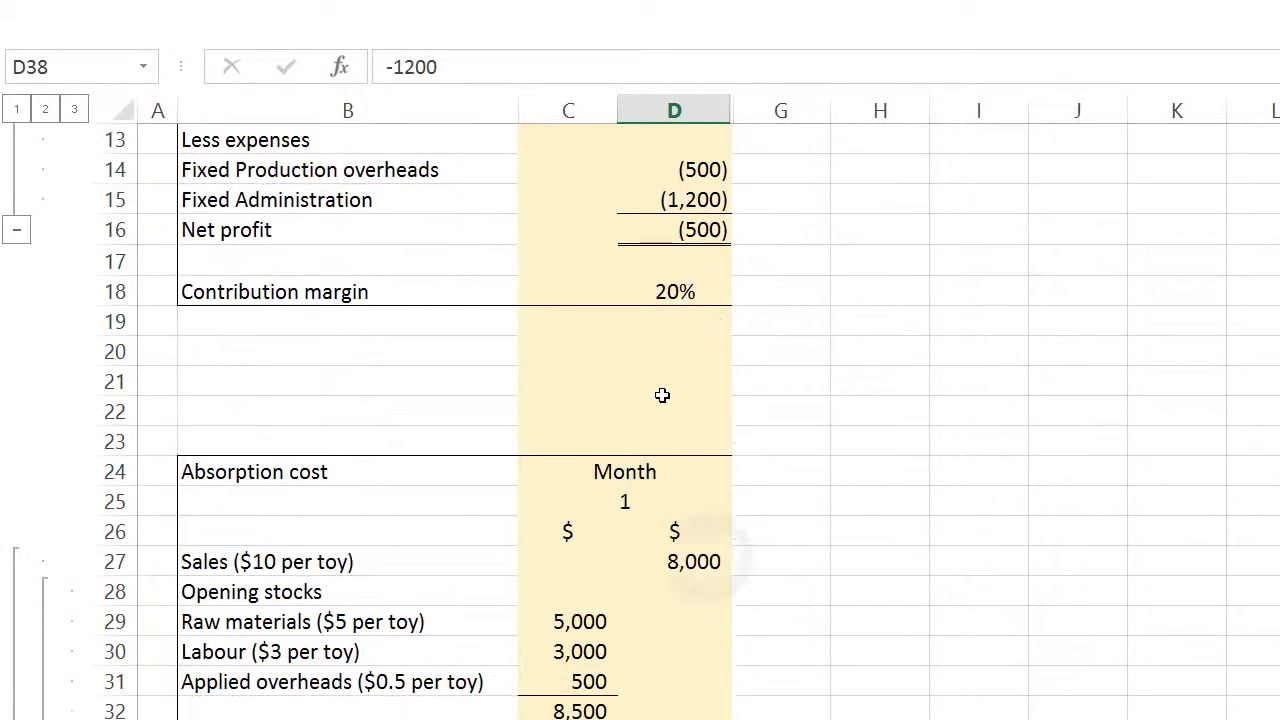
click(674, 561)
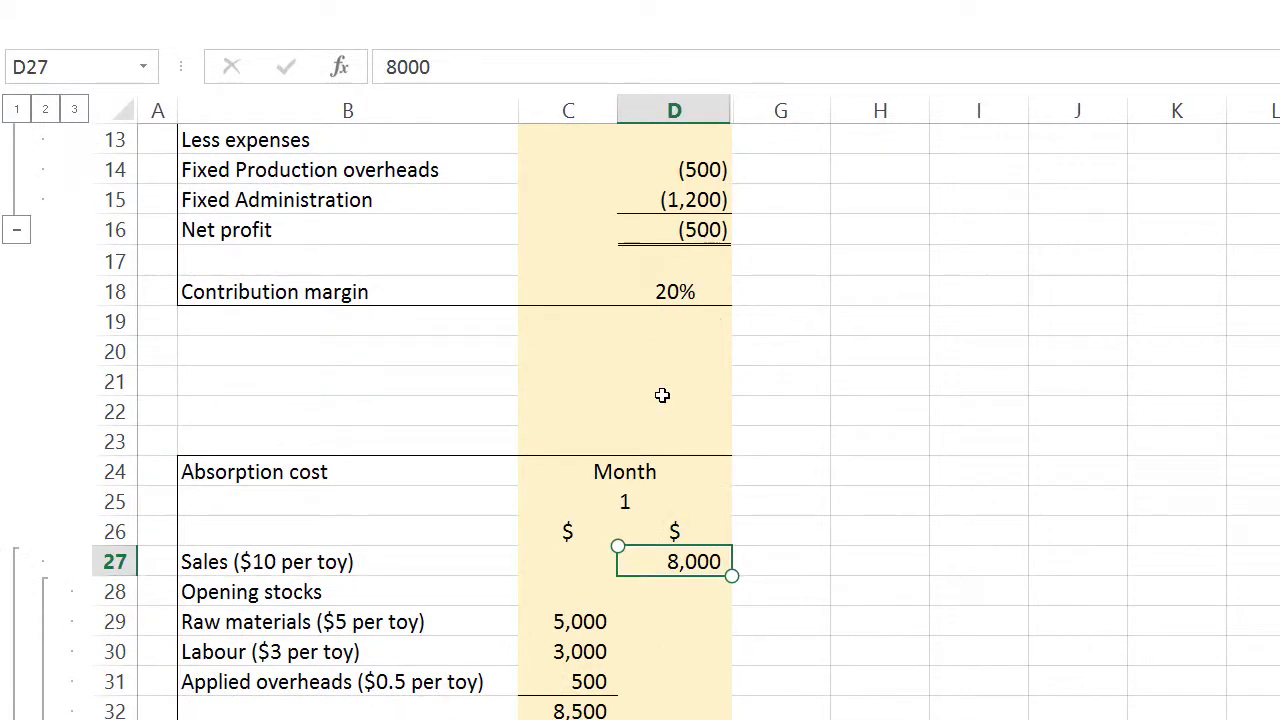
text(6000)
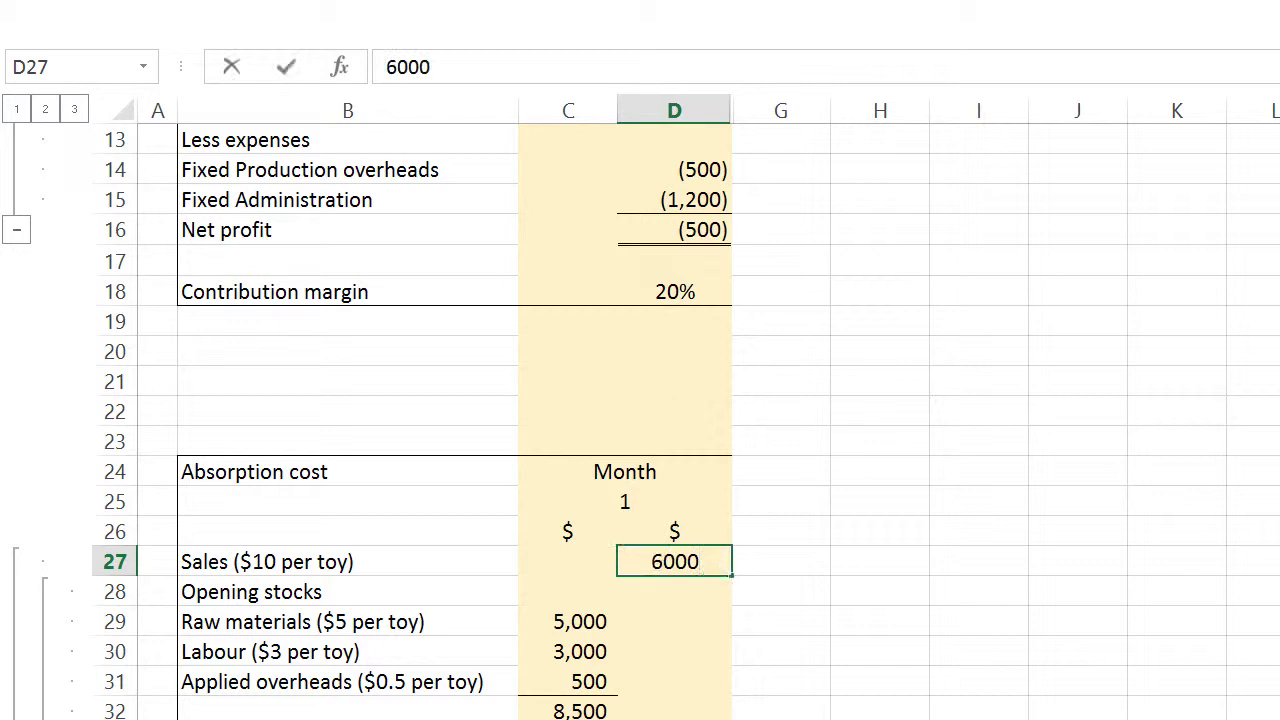
key(ctrl+Return)
- Change the Month 1 closing stocks in cell C33 of the absorption cost statement to =-400*(5+3+0.5)
key(Down)
key(Left)
key(Down)
key(Down)
key(Down)
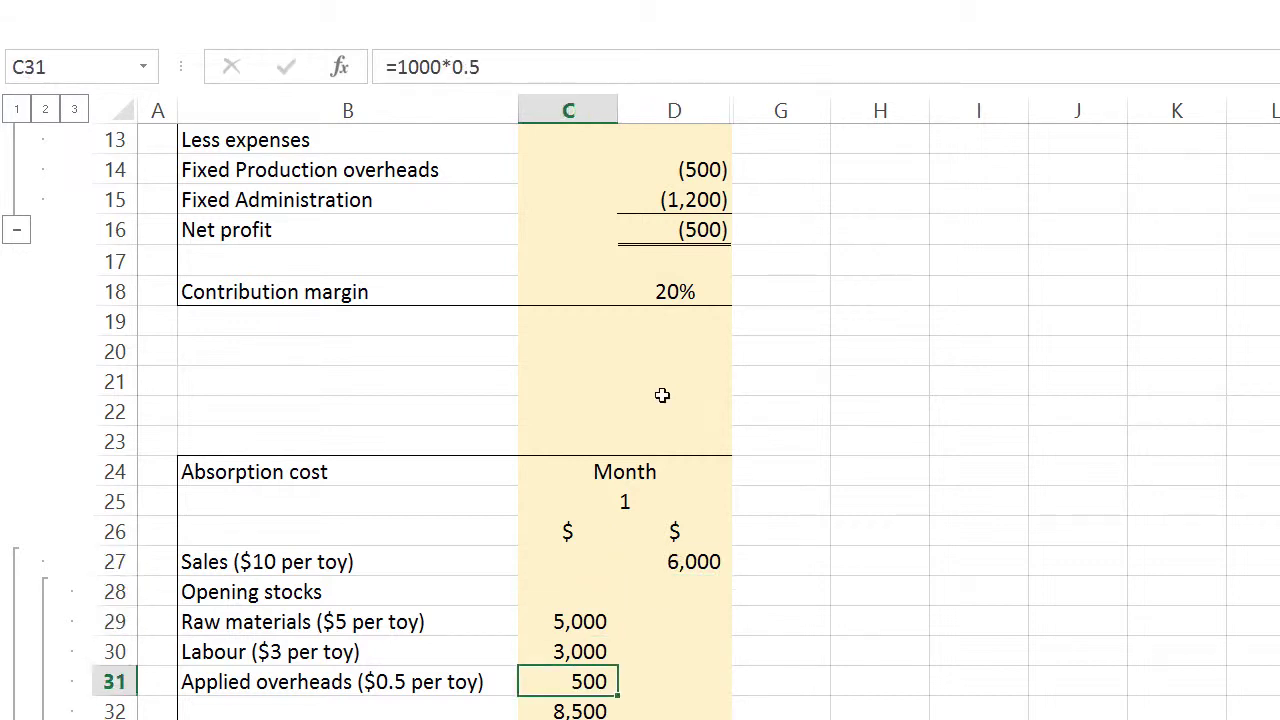
scroll(662, 395, down, 3)
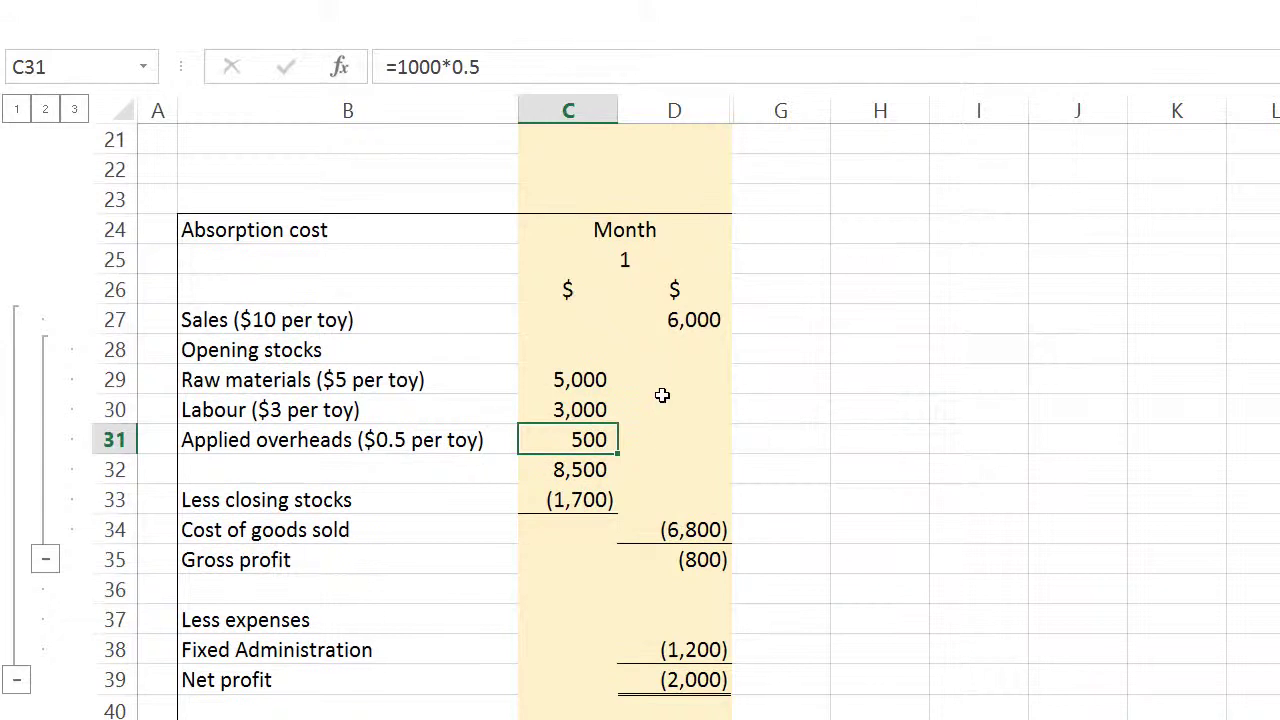
key(Down)
key(Down)
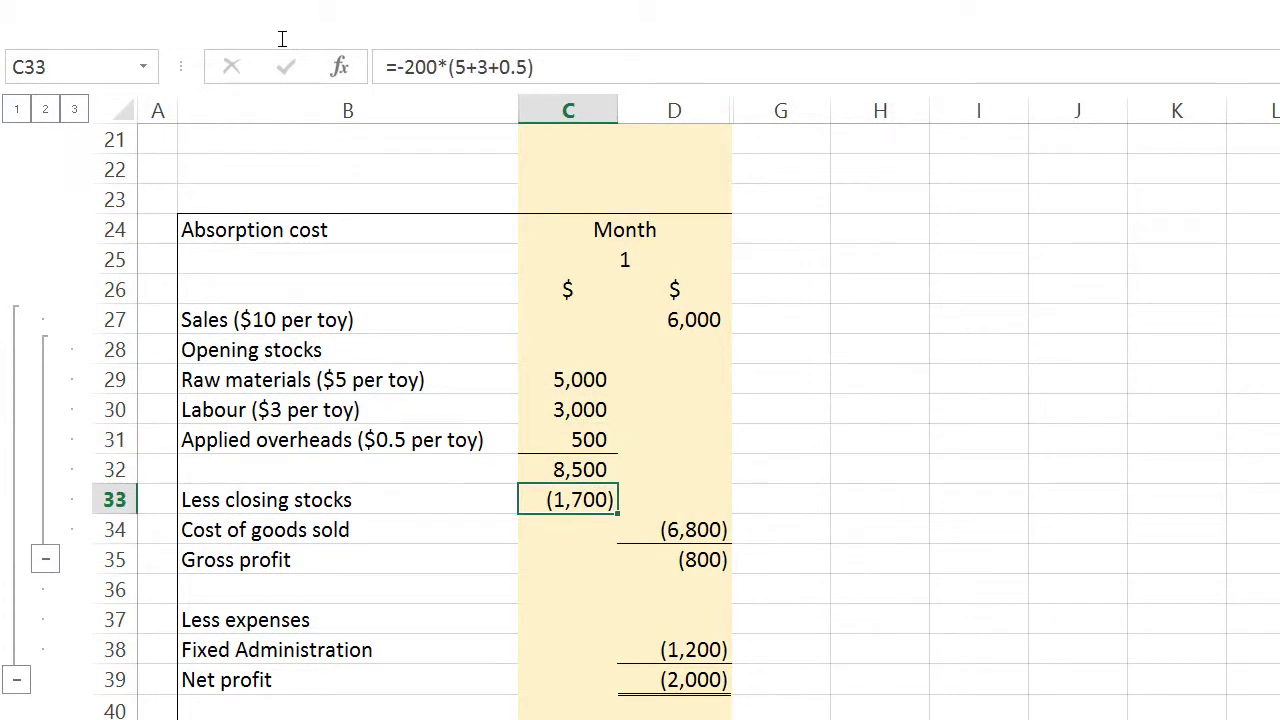
click(427, 67)
key(BackSpace)
key(BackSpace)
key(BackSpace)
text(400)
key(Return)
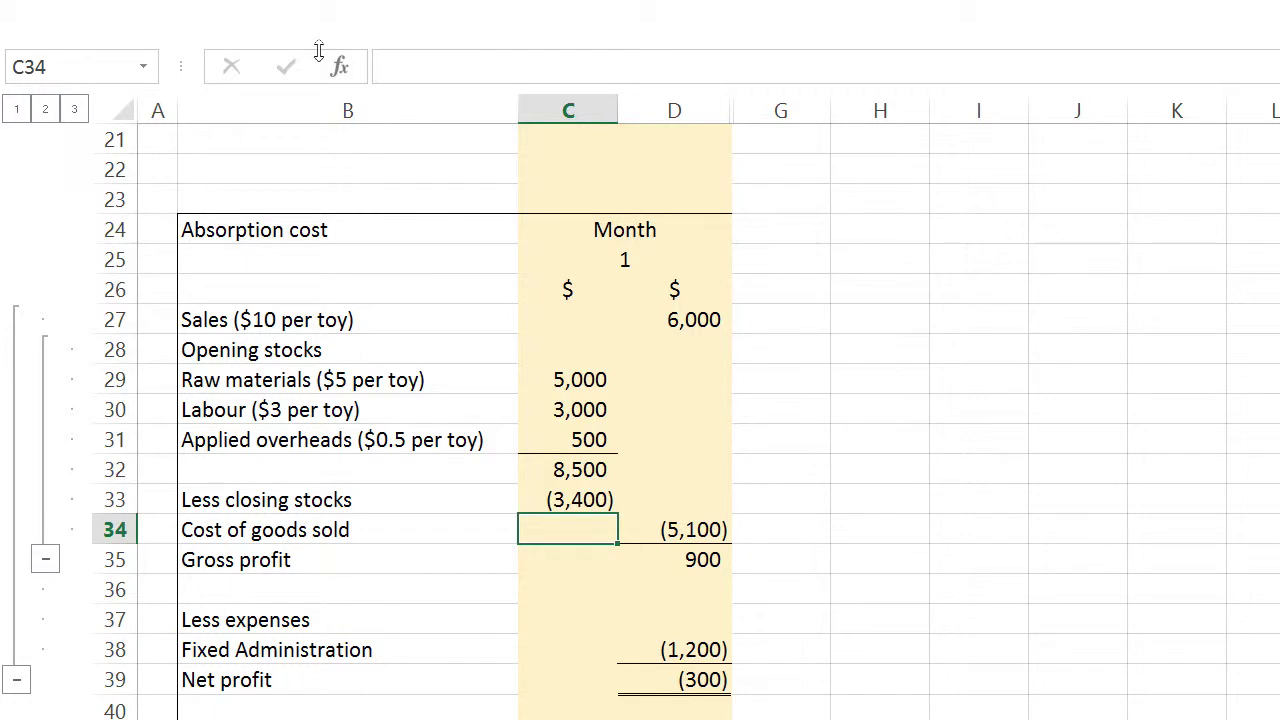
key(Up)
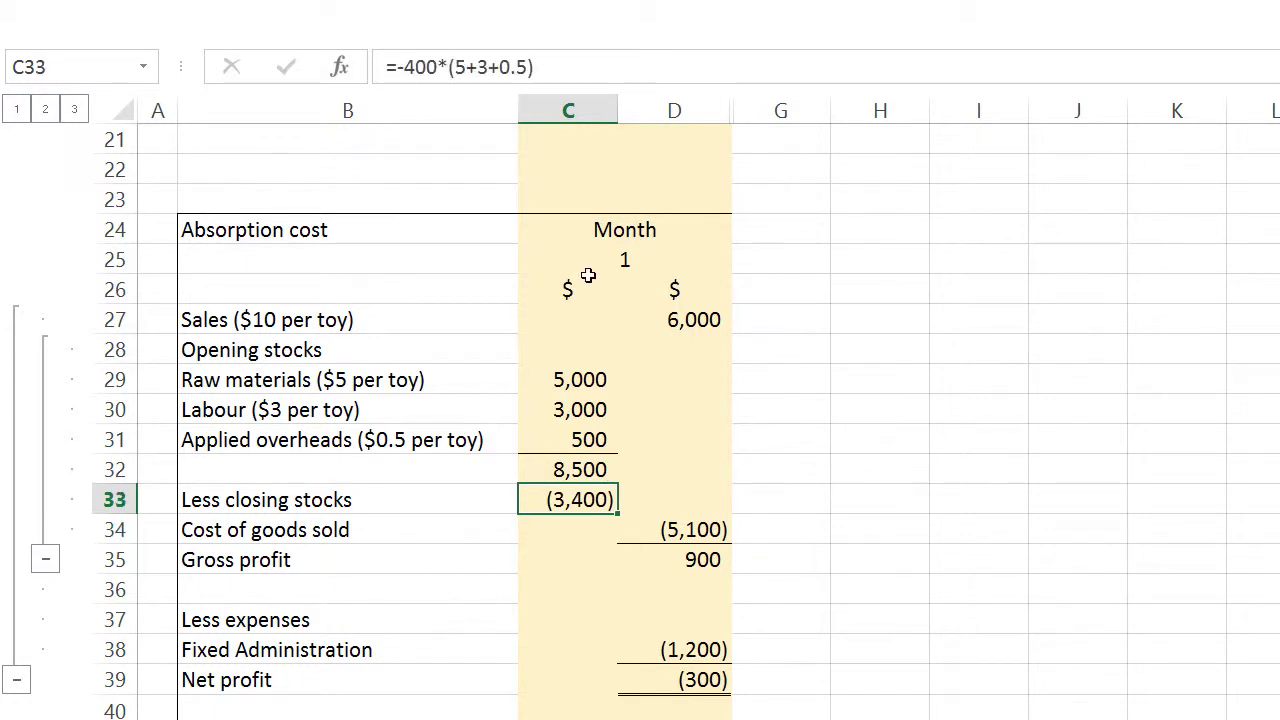
- Examine the Month 1 net profits of both statements with sales at 6,000 and 400 toys in closing stock
scroll(588, 276, up, 4)
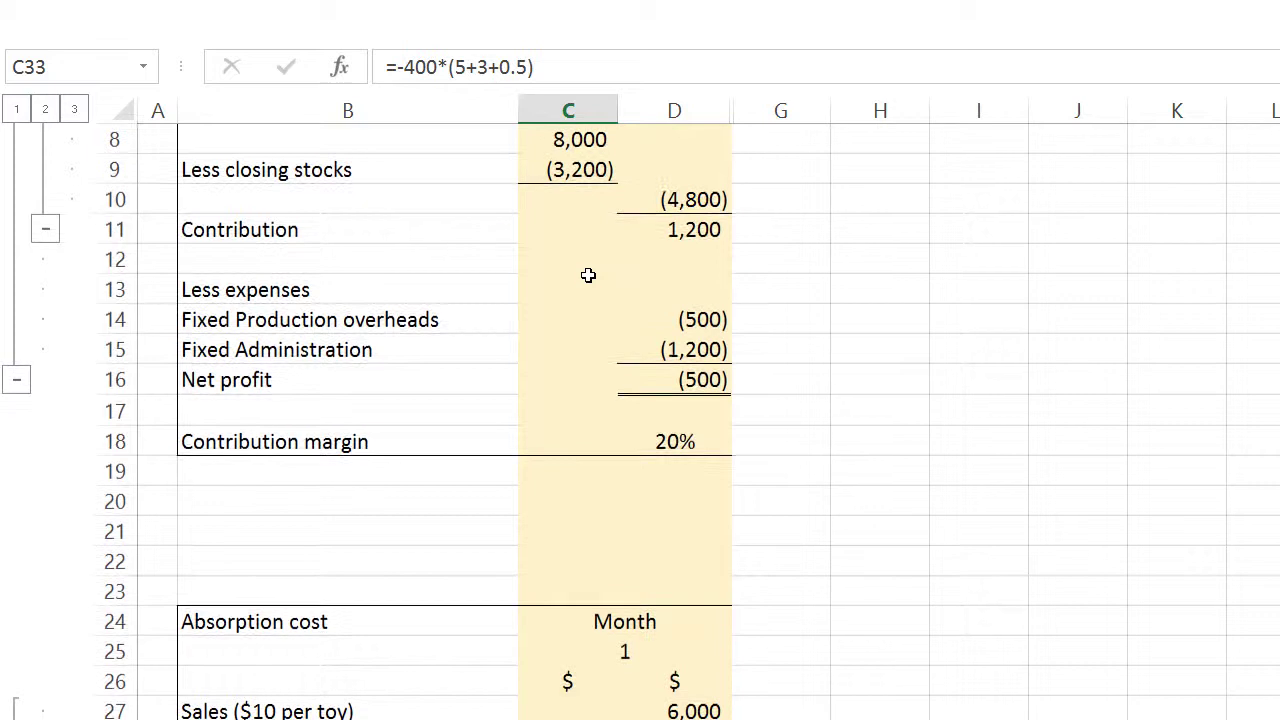
click(711, 380)
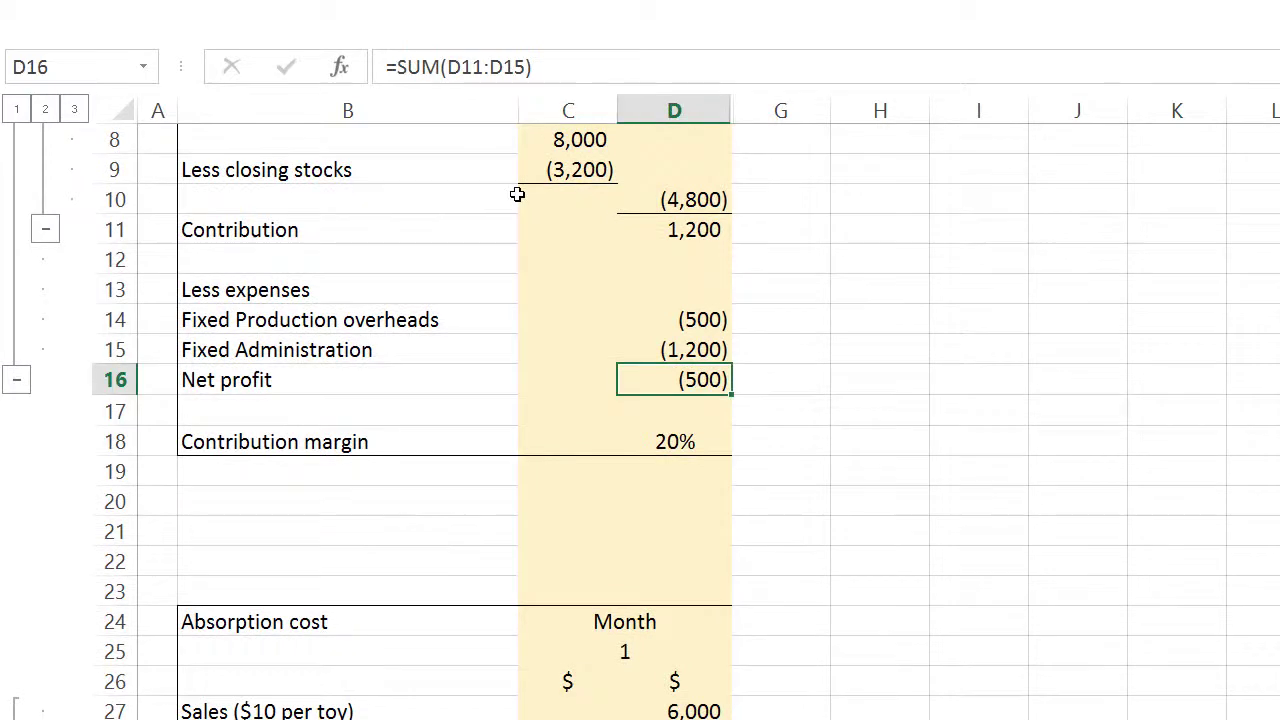
scroll(517, 194, up, 2)
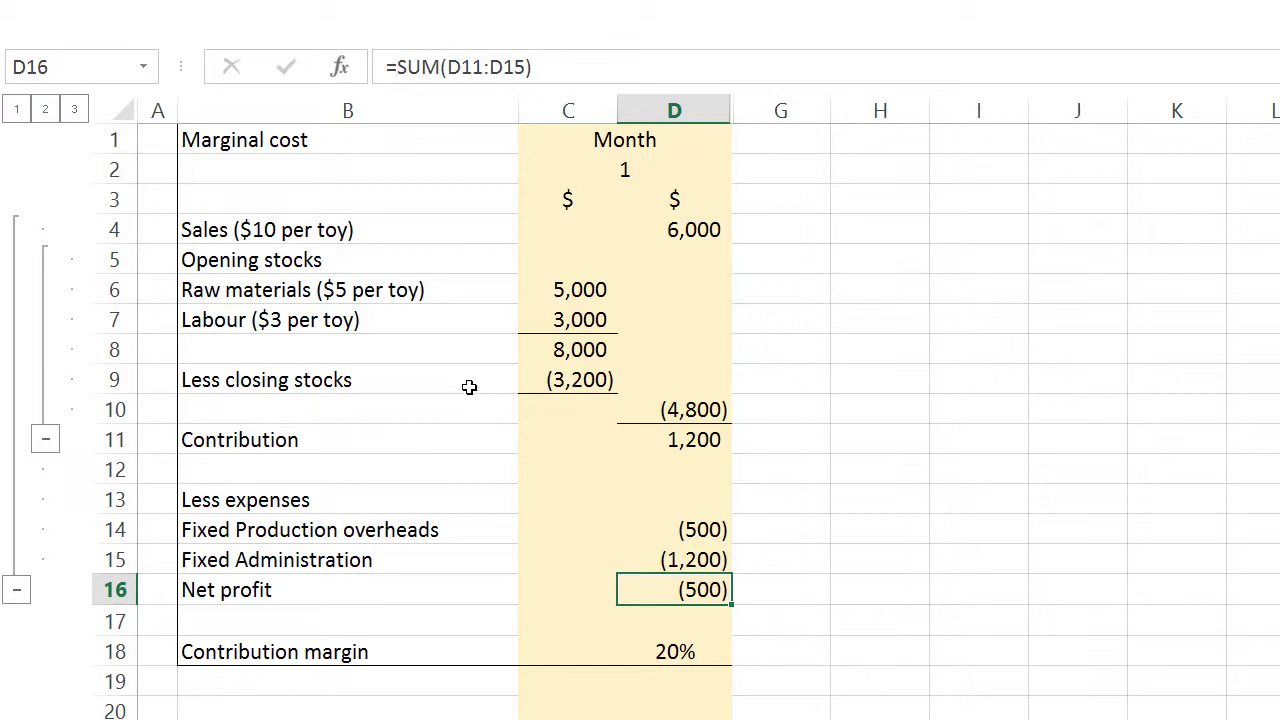
scroll(503, 319, down, 3)
scroll(503, 319, down, 4)
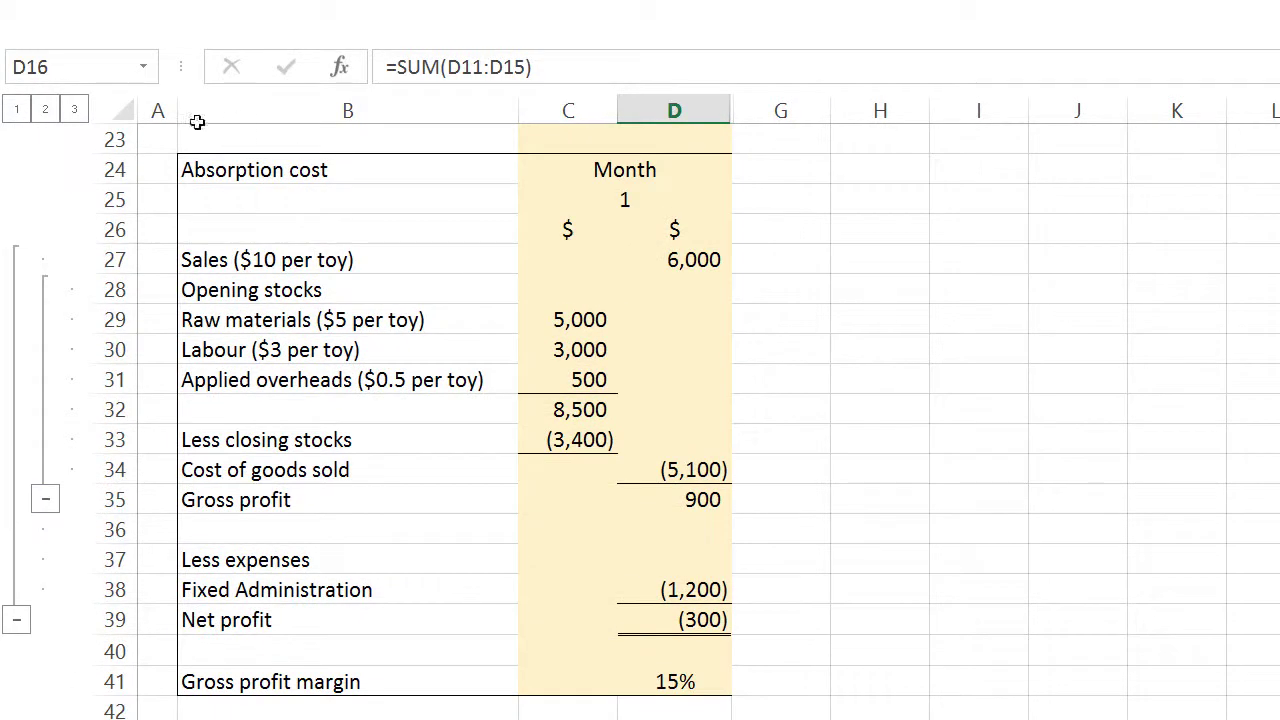
- Compare the absorption cost net profit (D39), closing stocks (C33) and fixed administration (D38) with the fixed production overheads in the marginal cost statement (D14)
key(ctrl+Down)
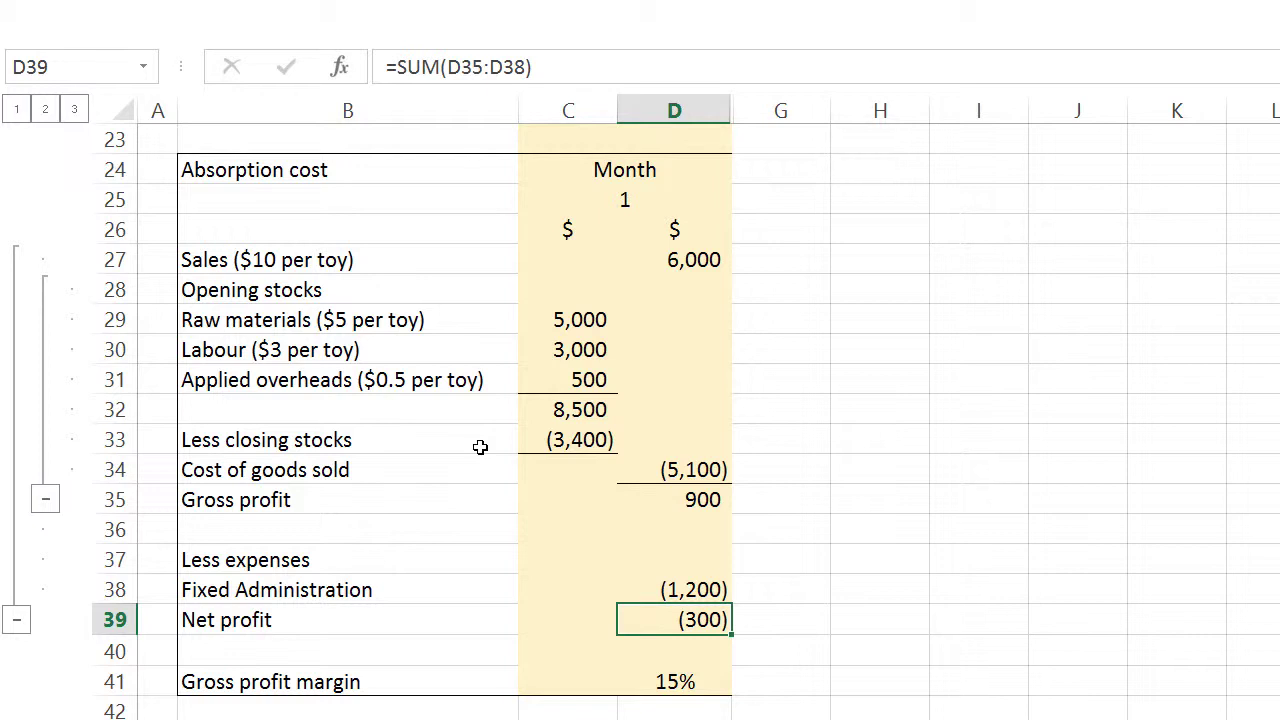
key(Left)
key(ctrl+Up)
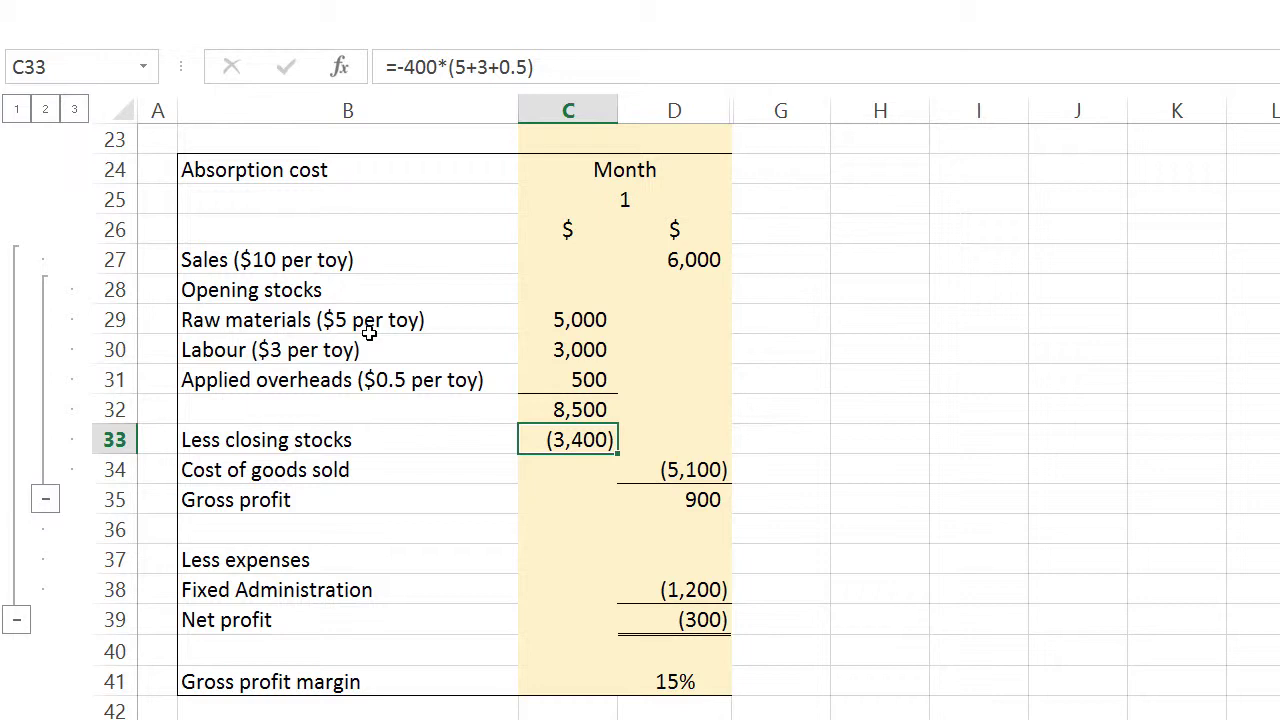
scroll(369, 333, up, 7)
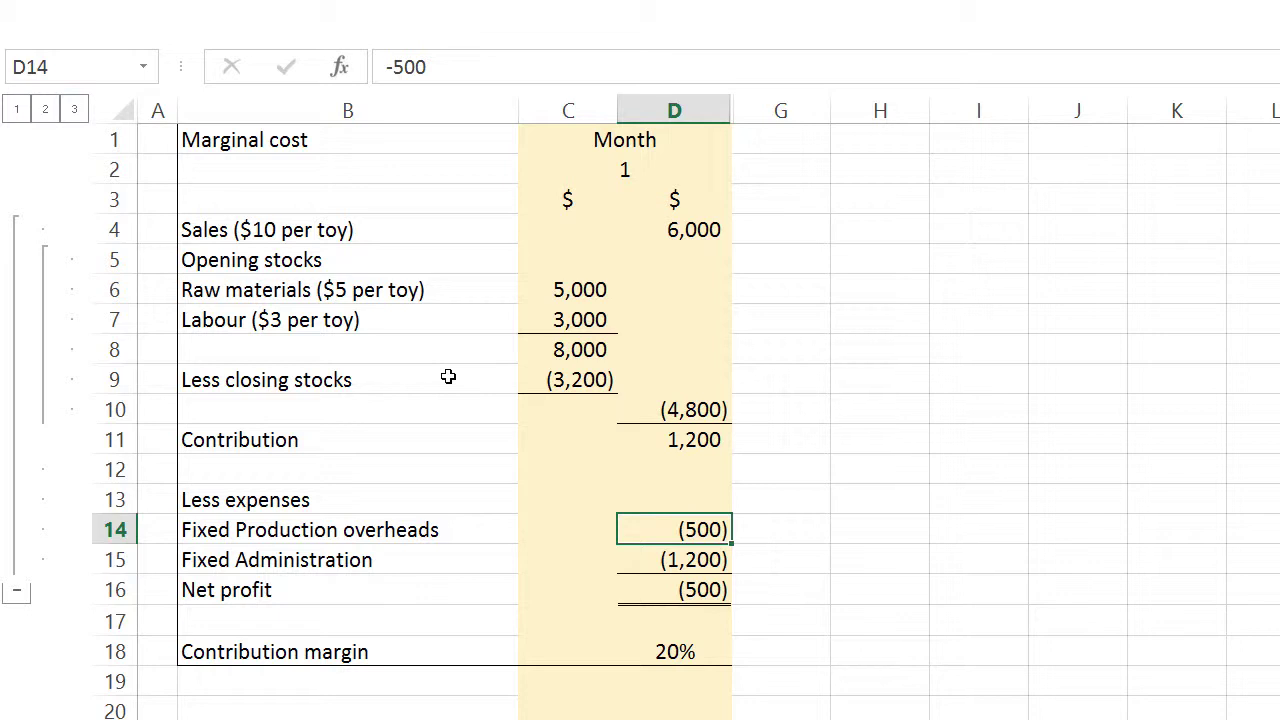
scroll(448, 376, down, 5)
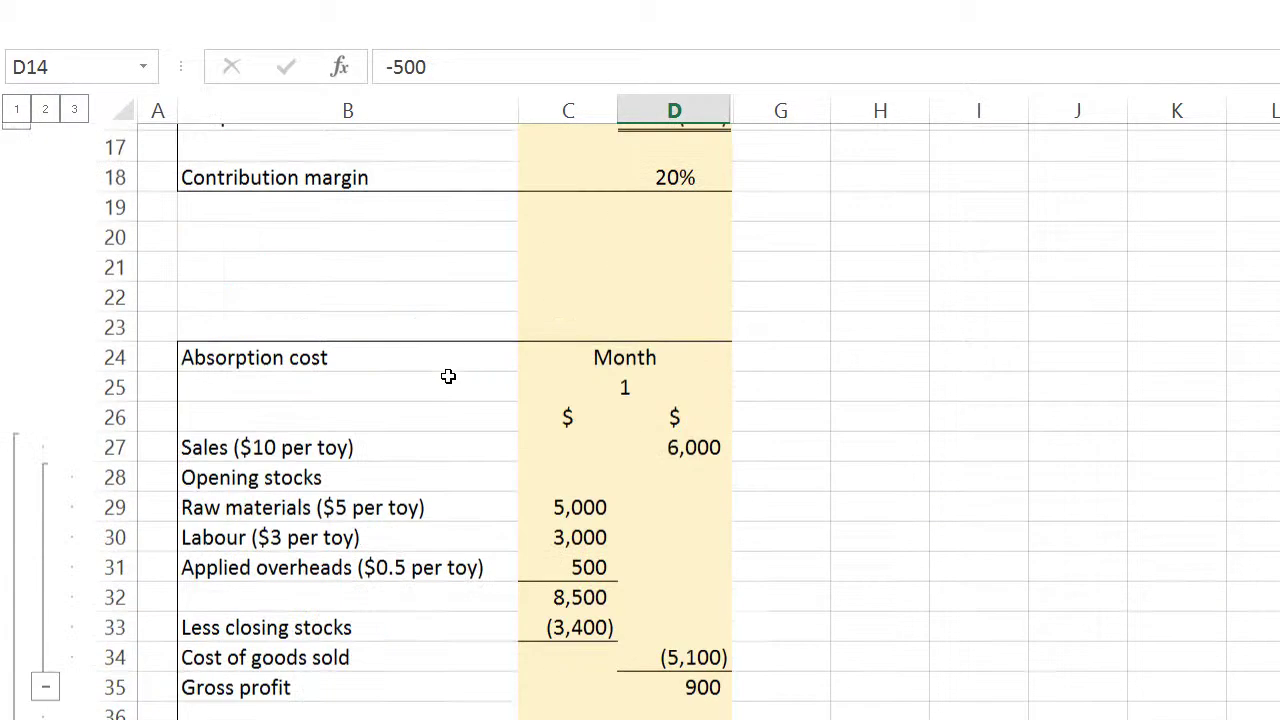
scroll(448, 376, down, 3)
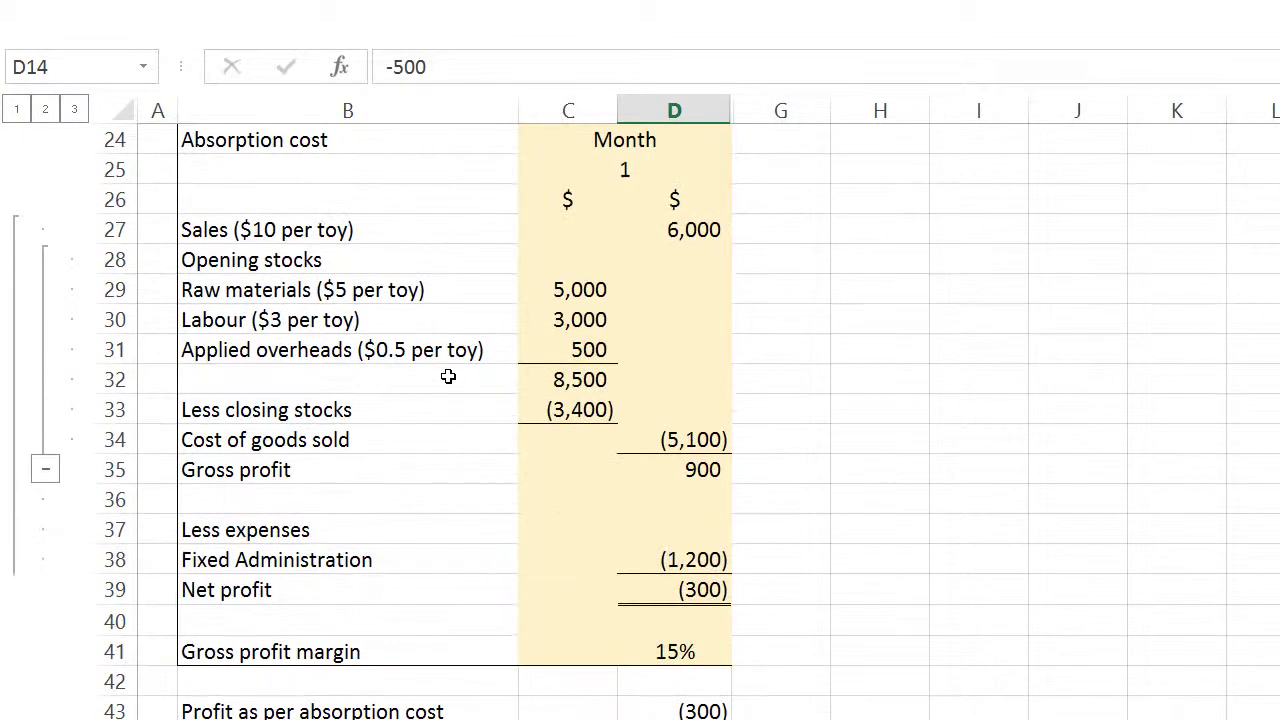
click(674, 559)
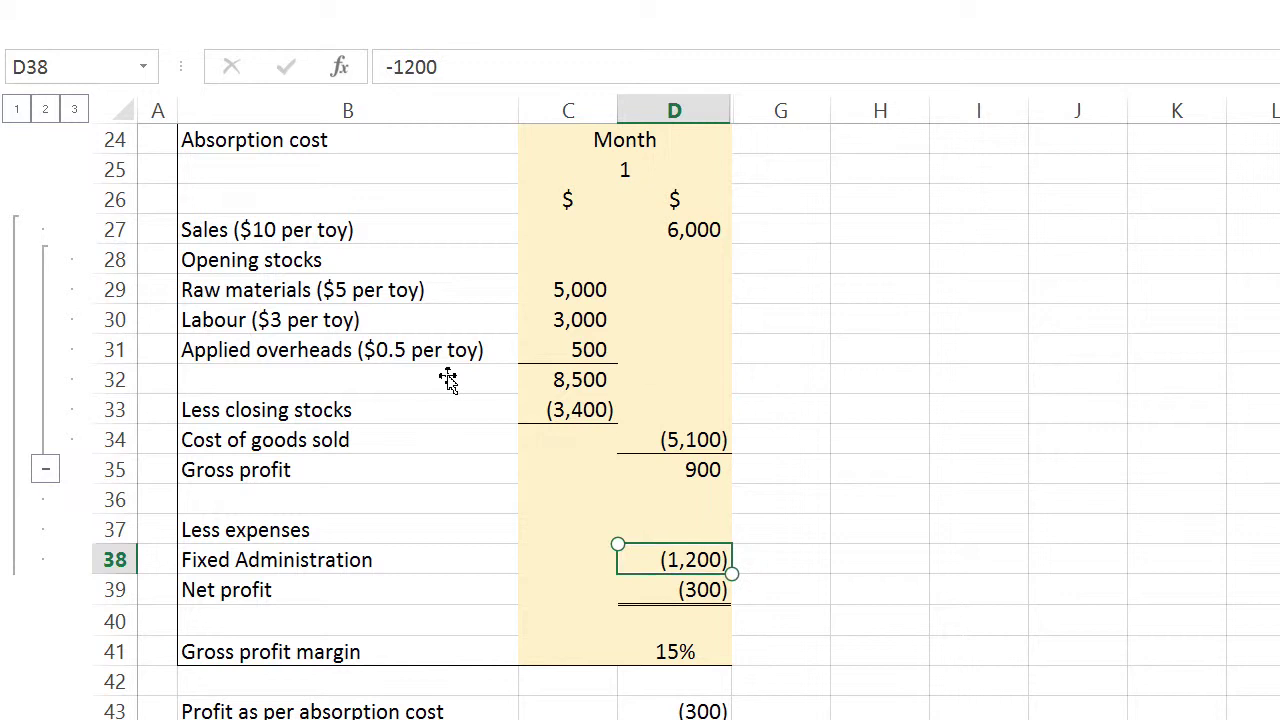
key(Down)
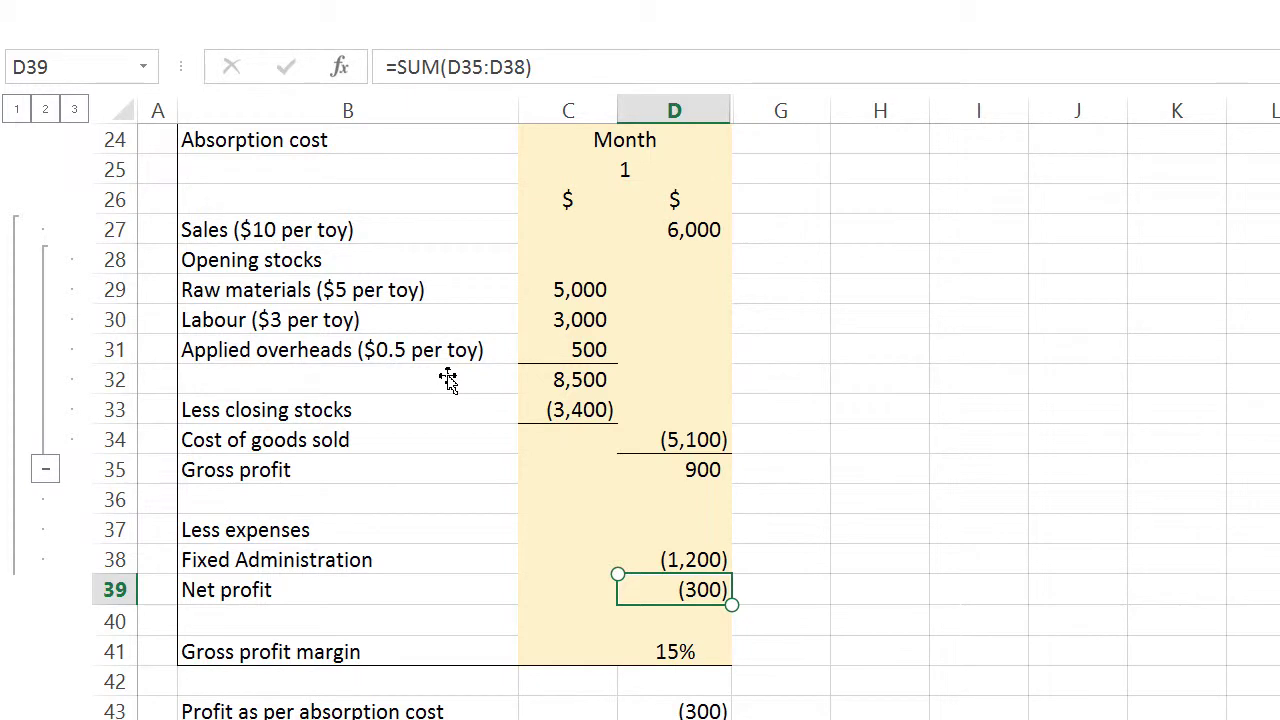
click(568, 409)
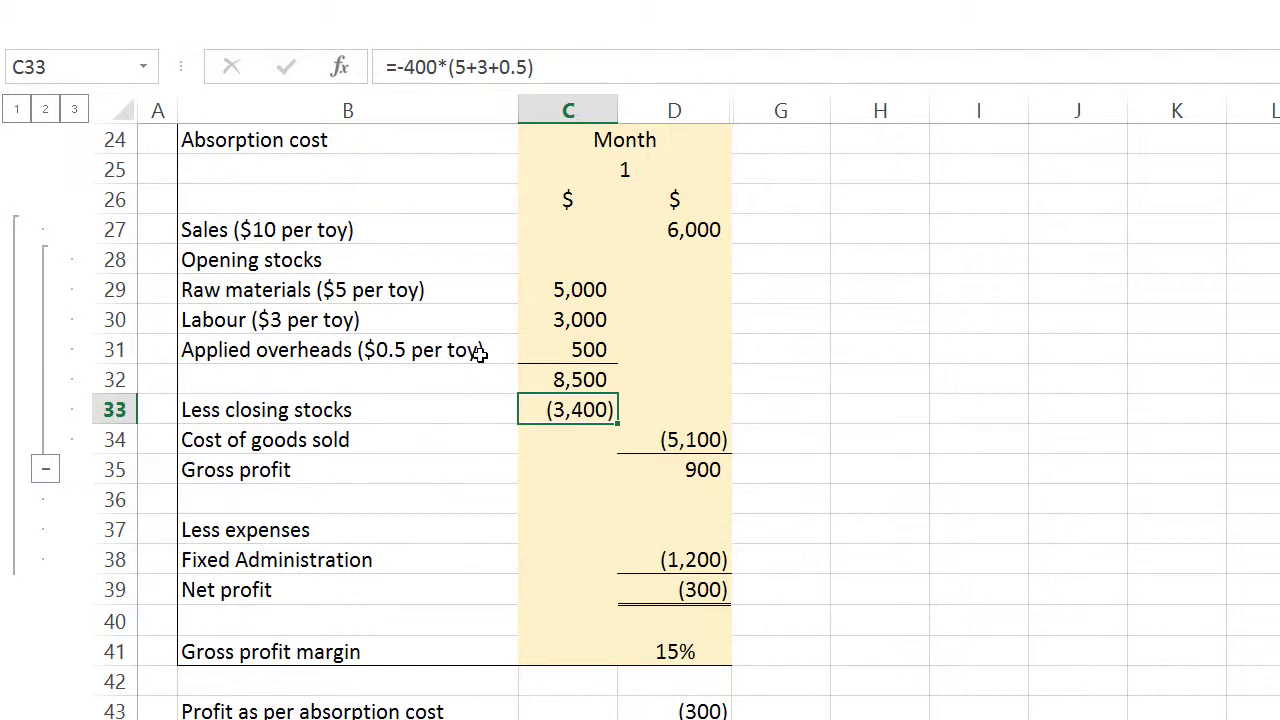
- Examine the marginal cost statement's Month 1 net profit in D16 and the closing stocks formula in C9
scroll(480, 353, up, 5)
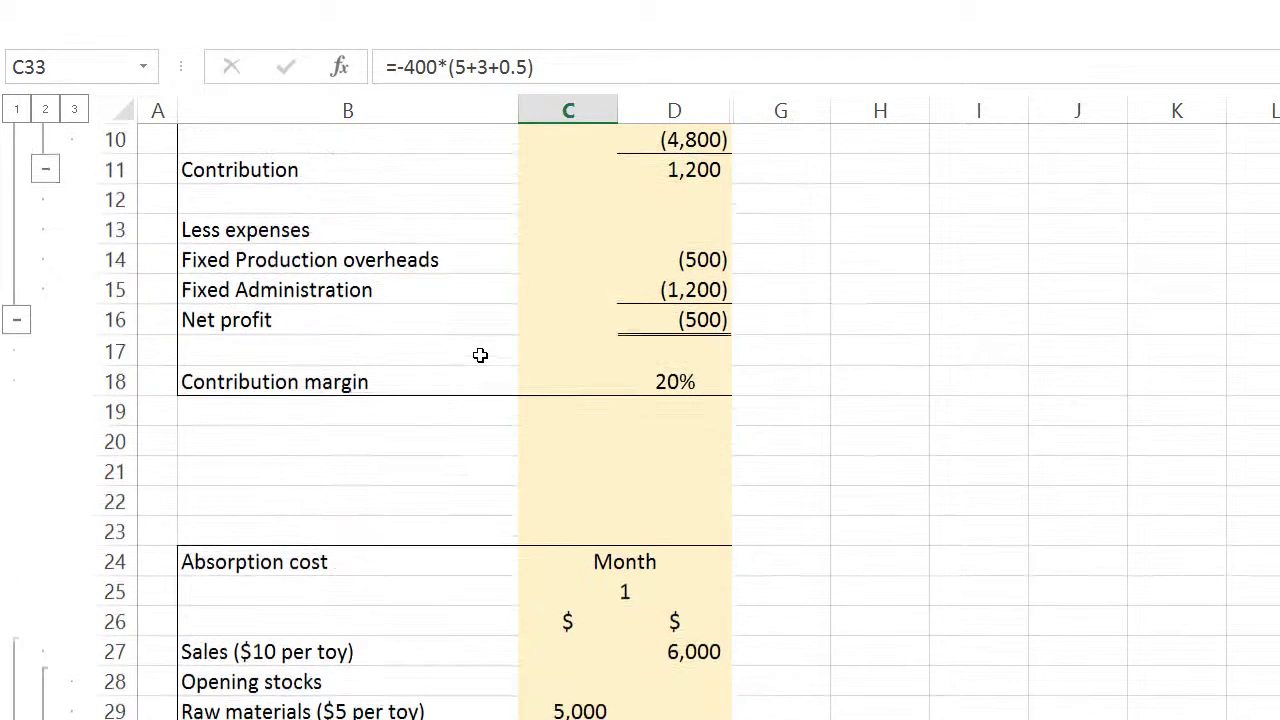
scroll(480, 355, up, 1)
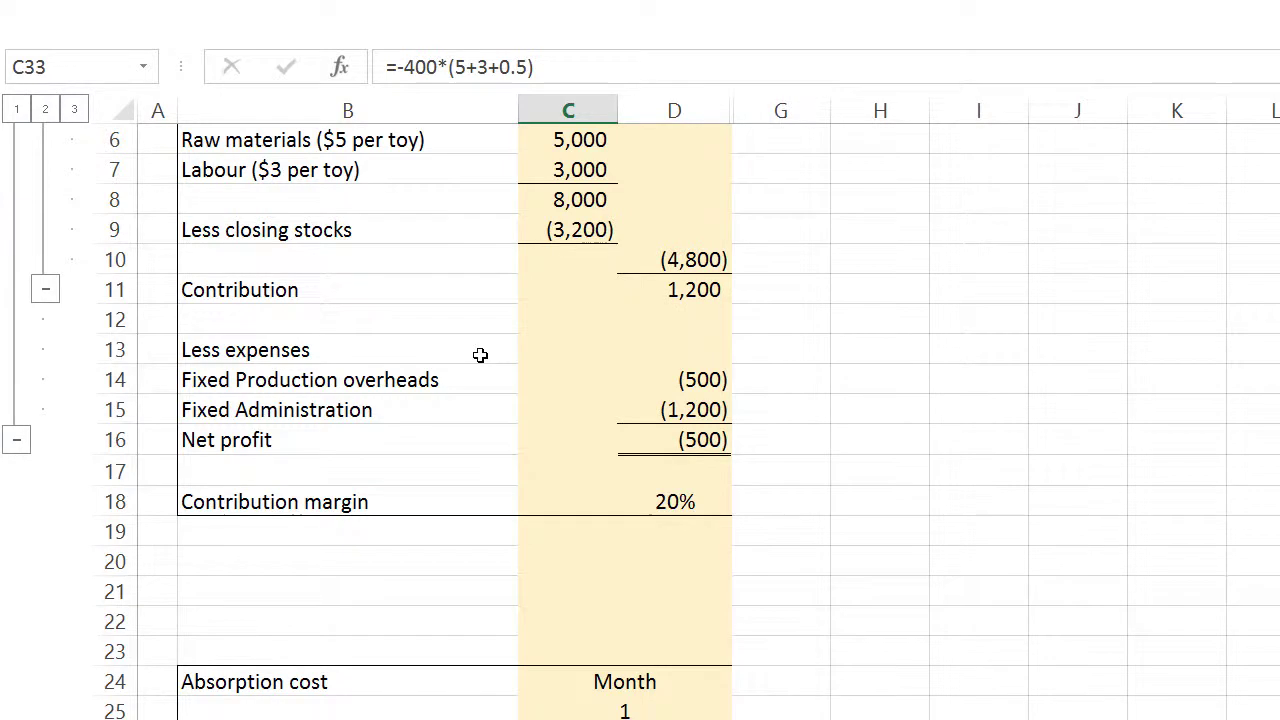
scroll(480, 355, up, 2)
click(674, 589)
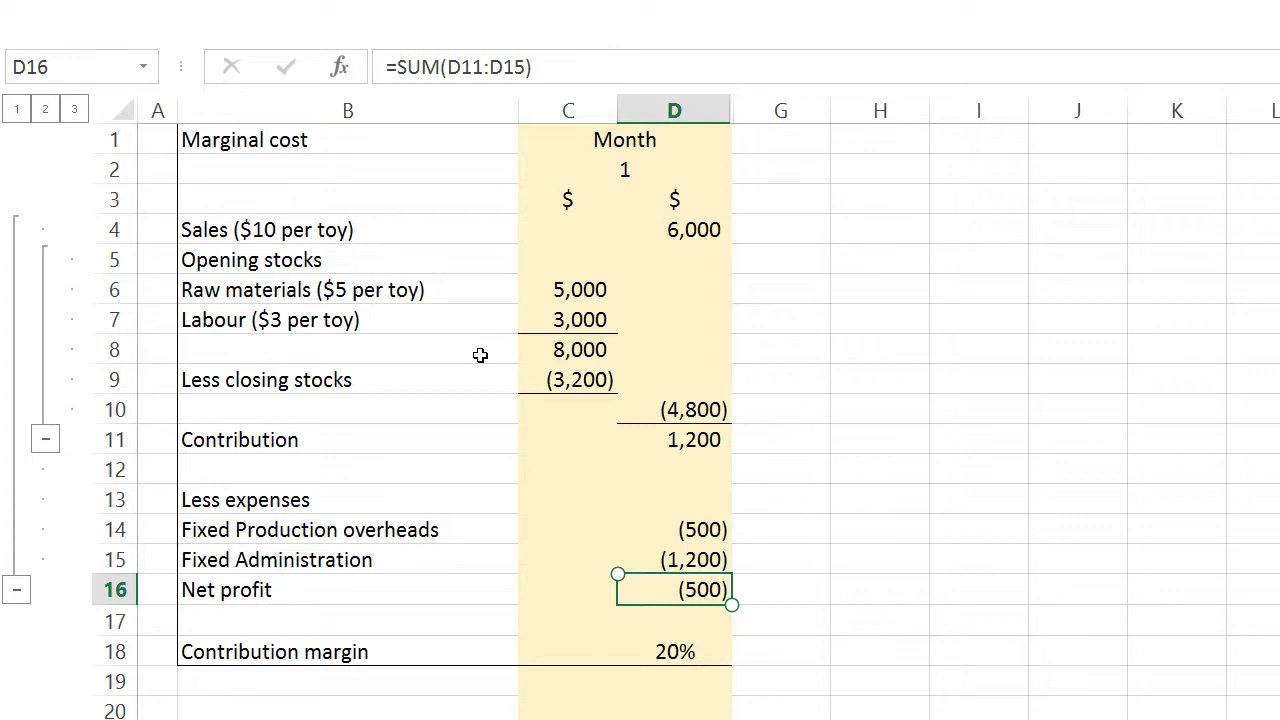
key(Left)
key(Up)
key(Up)
key(Up)
key(Up)
key(Up)
key(Up)
key(Up)
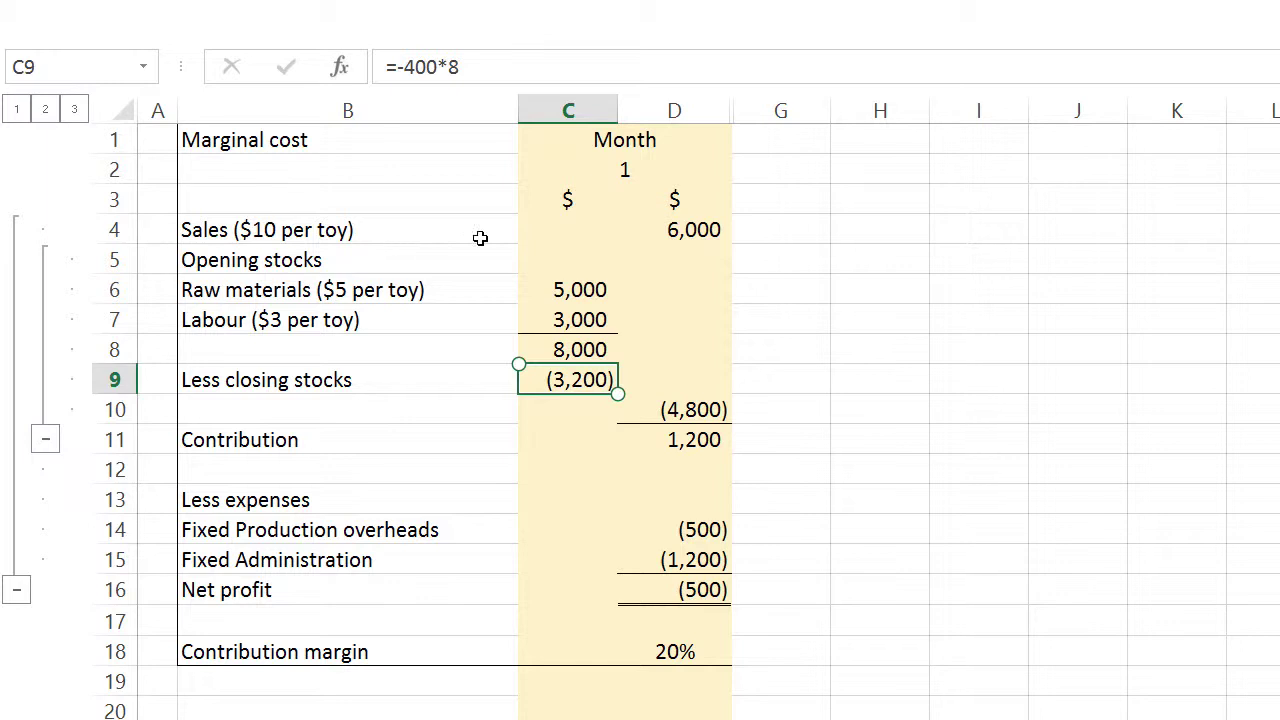
- Check the absorption closing stocks formula in C33 and the absorption, marginal and difference profit figures in D43 to D45
scroll(480, 238, down, 3)
scroll(480, 238, up, 2)
scroll(480, 238, down, 1)
scroll(480, 238, down, 6)
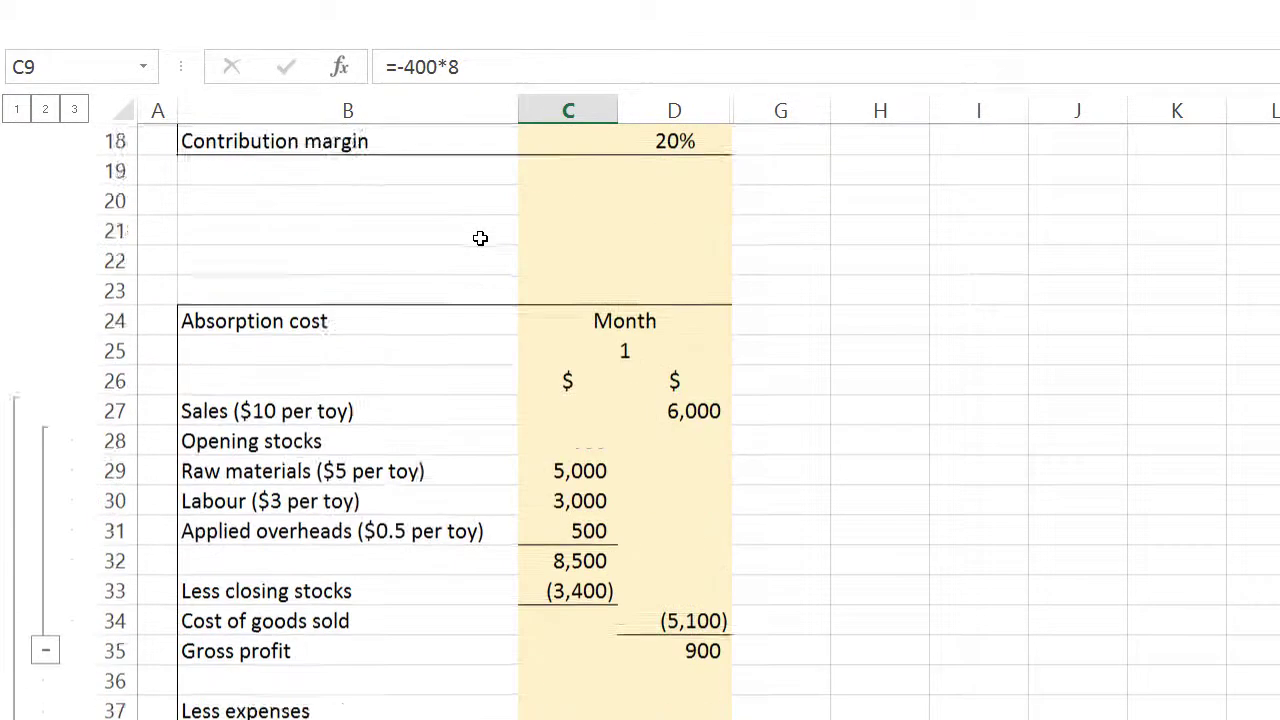
scroll(480, 238, down, 1)
scroll(480, 240, up, 1)
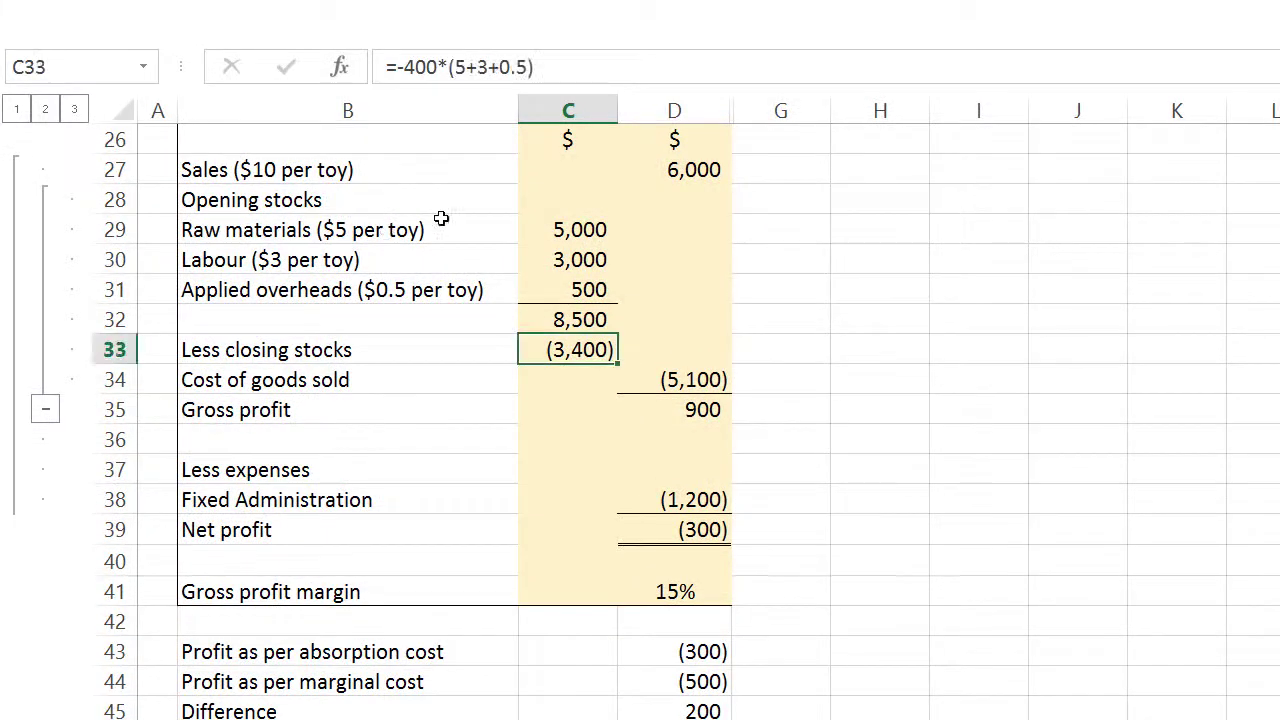
scroll(443, 230, down, 2)
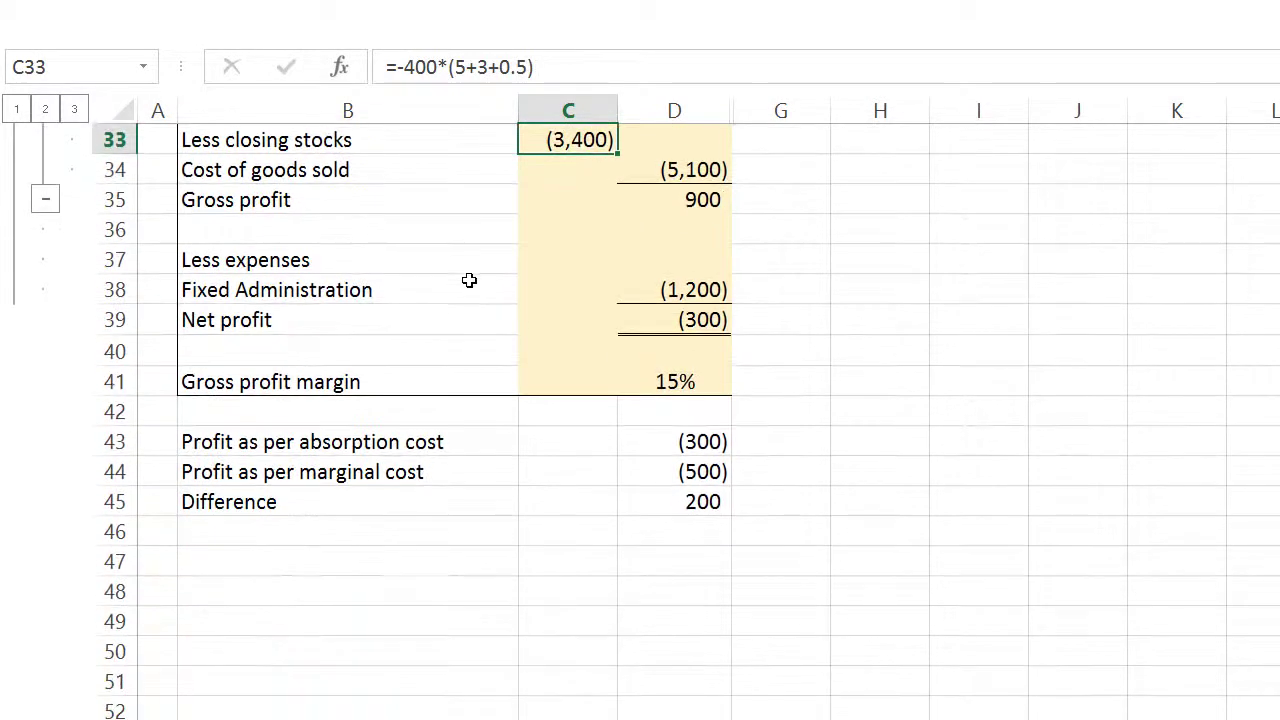
click(674, 441)
click(674, 471)
key(Down)
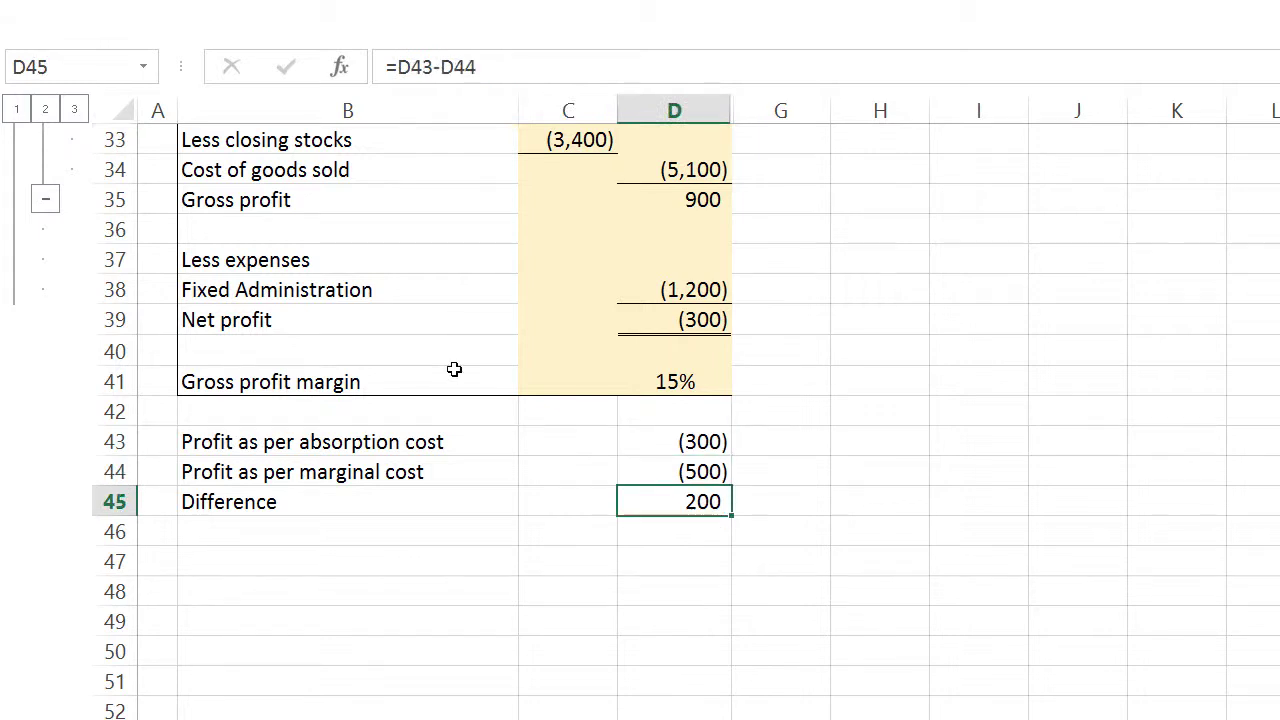